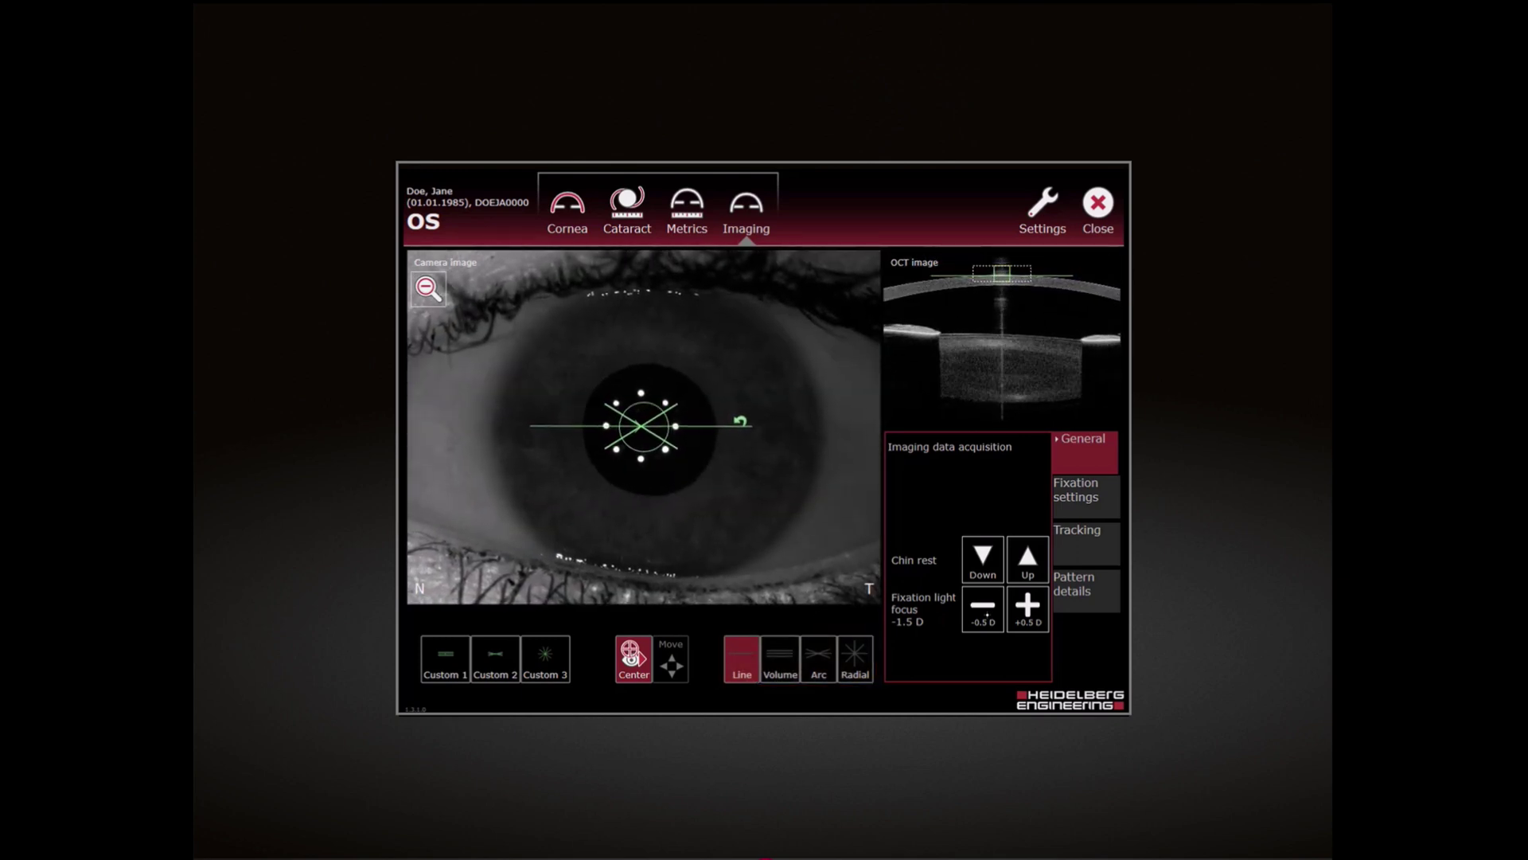
- Preview the volume, arc and radial scan patterns on the camera image
left_click(780, 659)
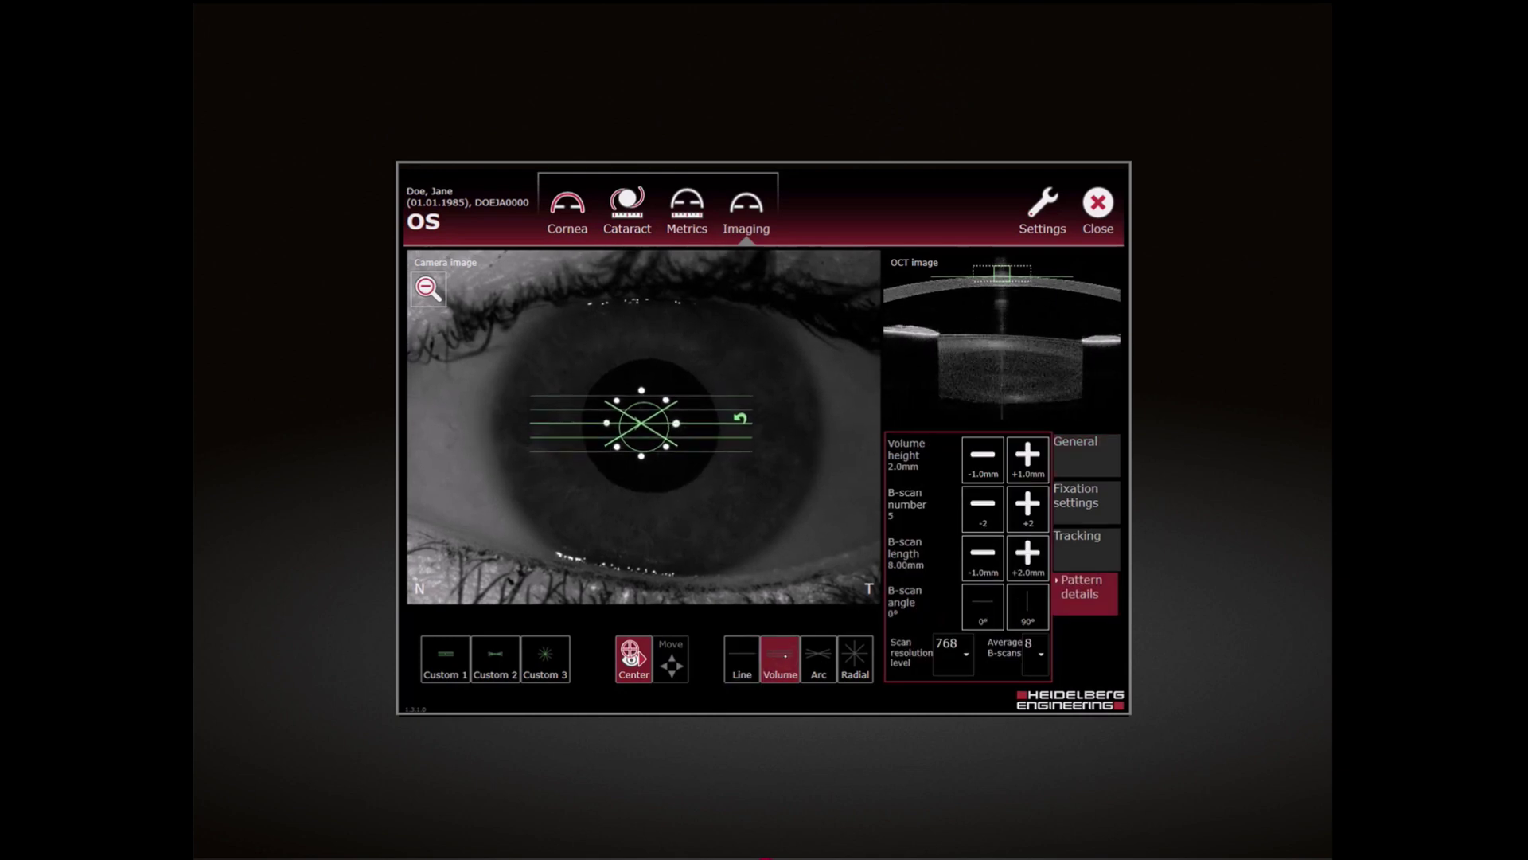
left_click(819, 659)
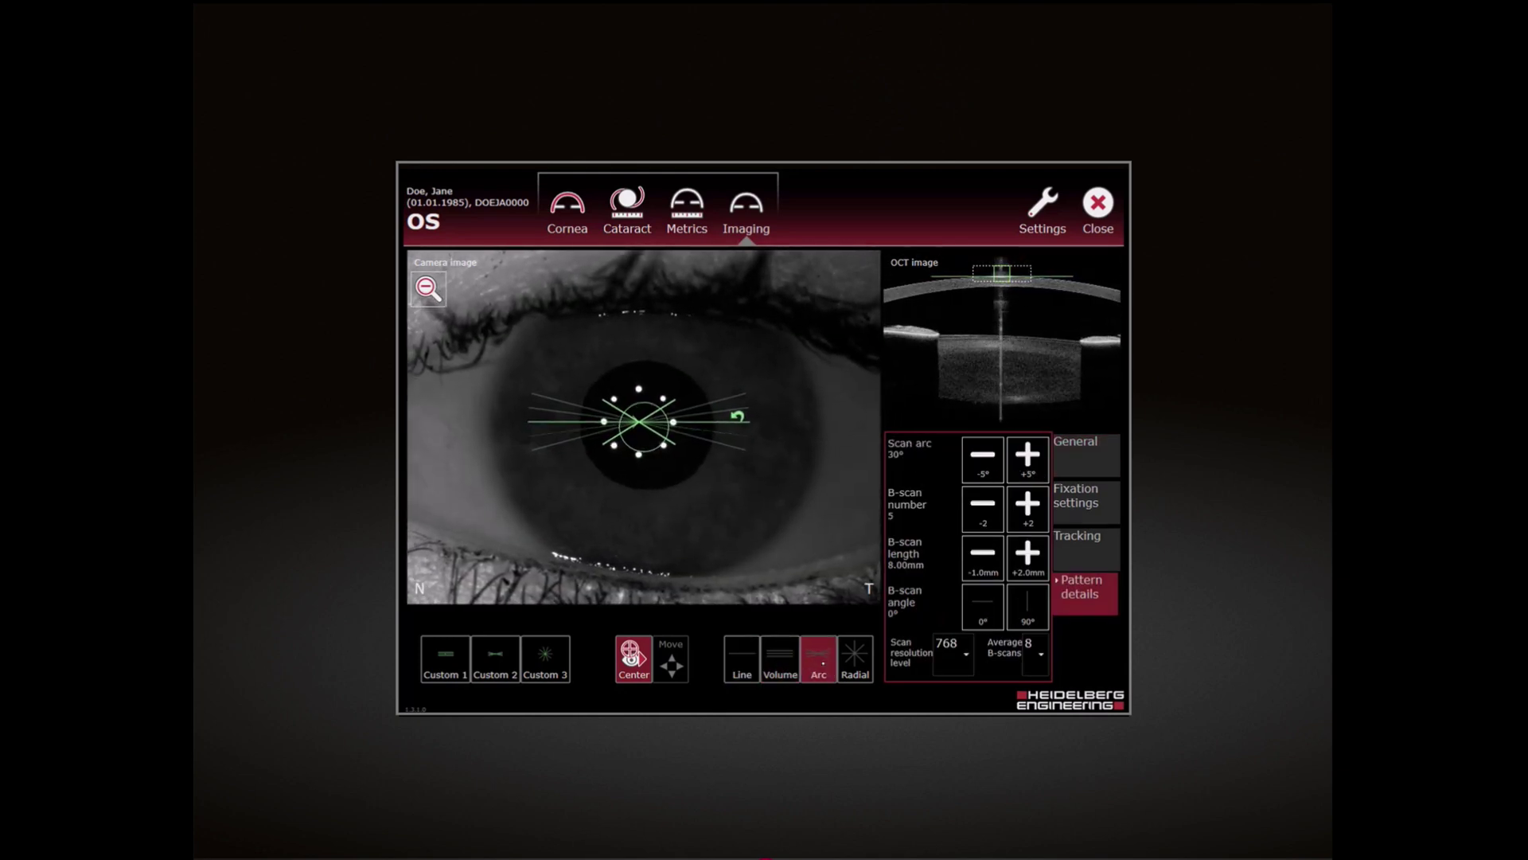
left_click(855, 659)
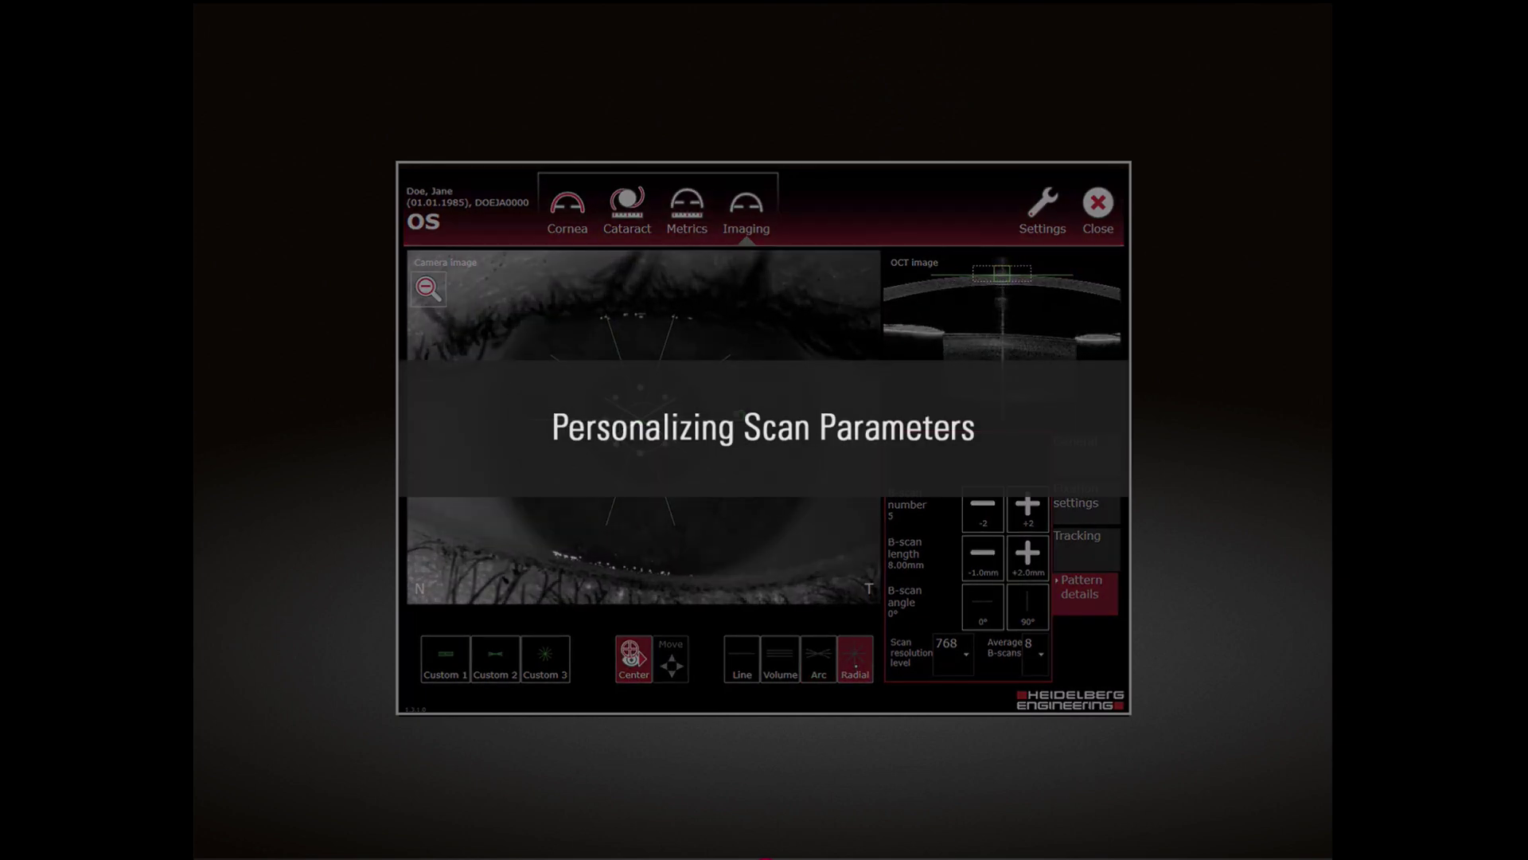
- Choose the volume scan pattern with a volume height of 4.0 mm and a B-scan number of 9
left_click(780, 659)
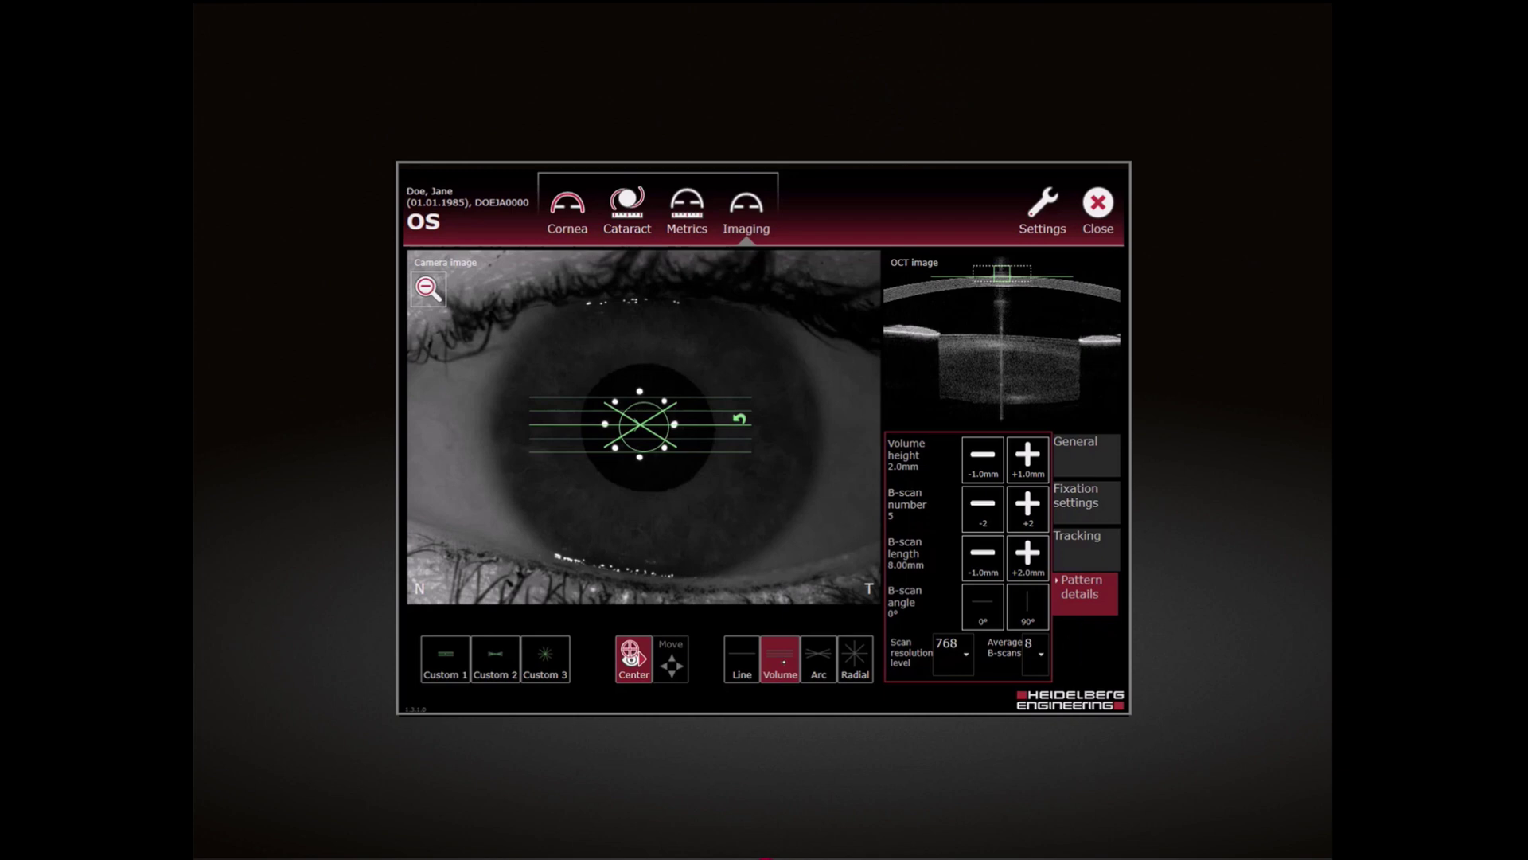
left_click(1028, 458)
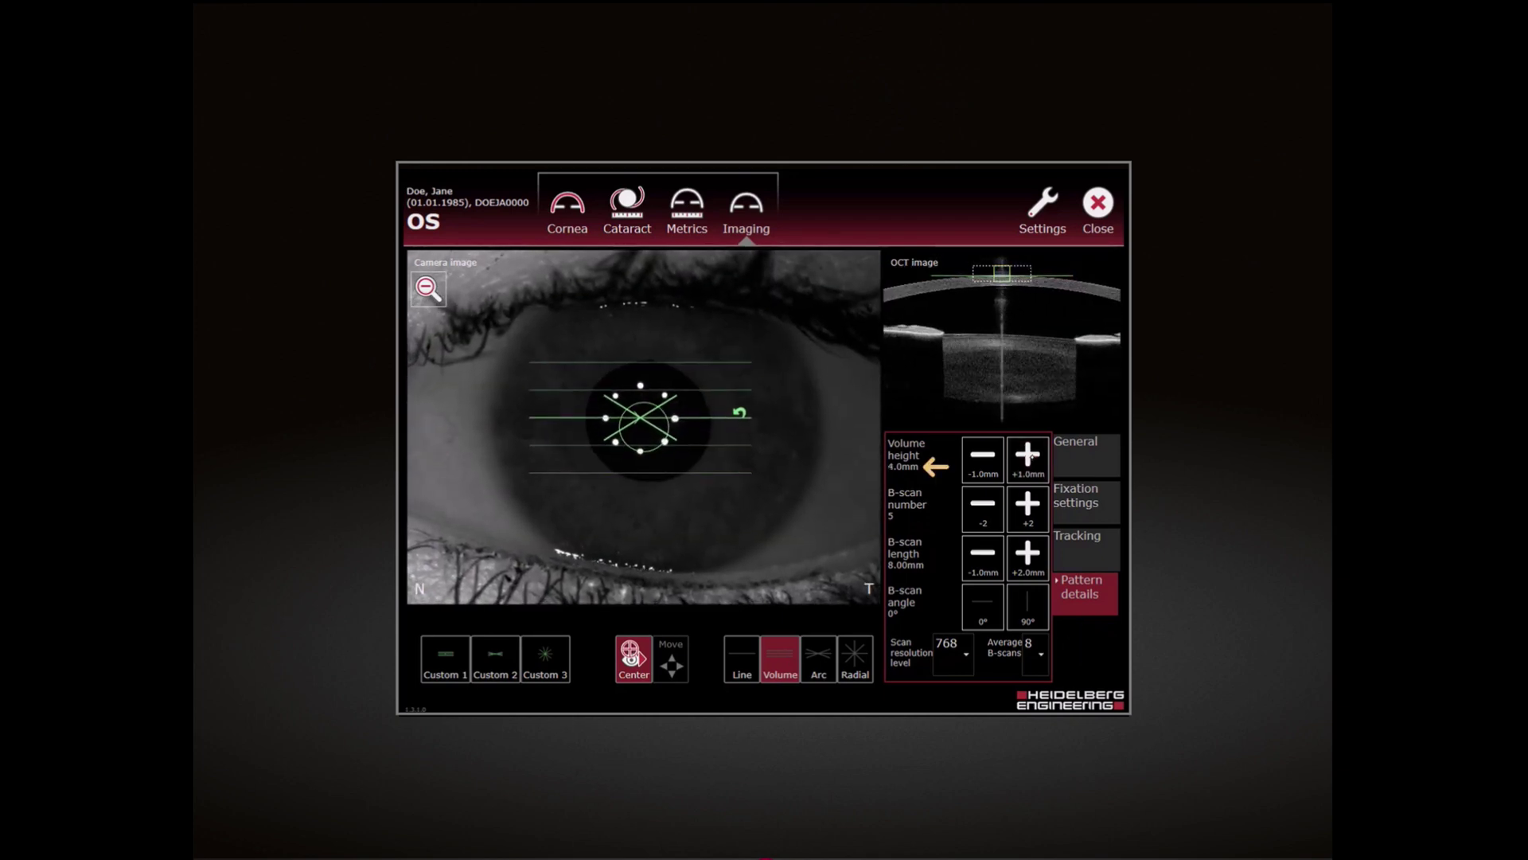
left_click(1027, 503)
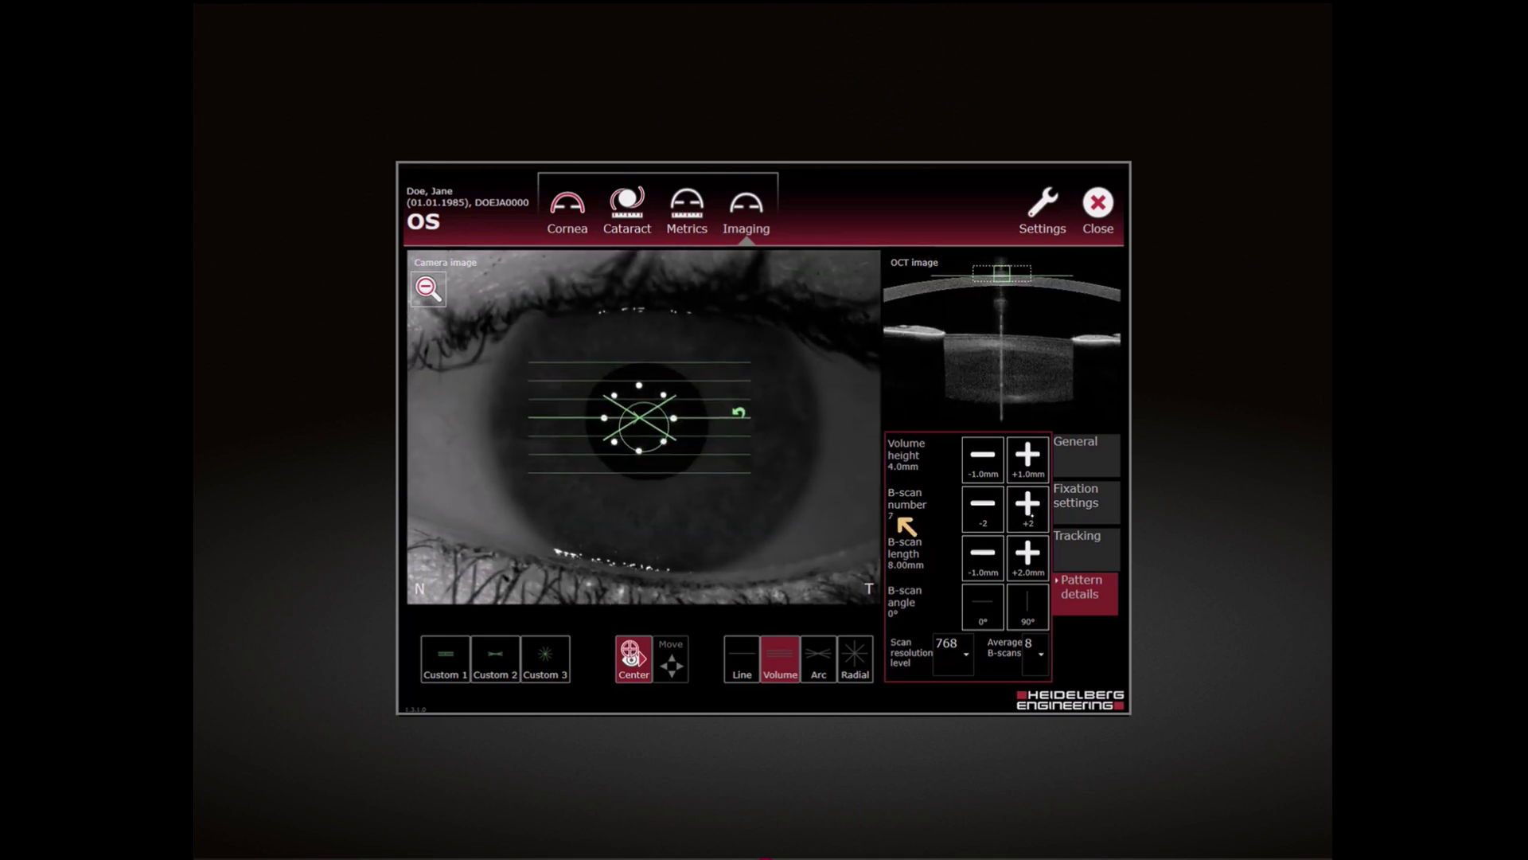
left_click(1029, 513)
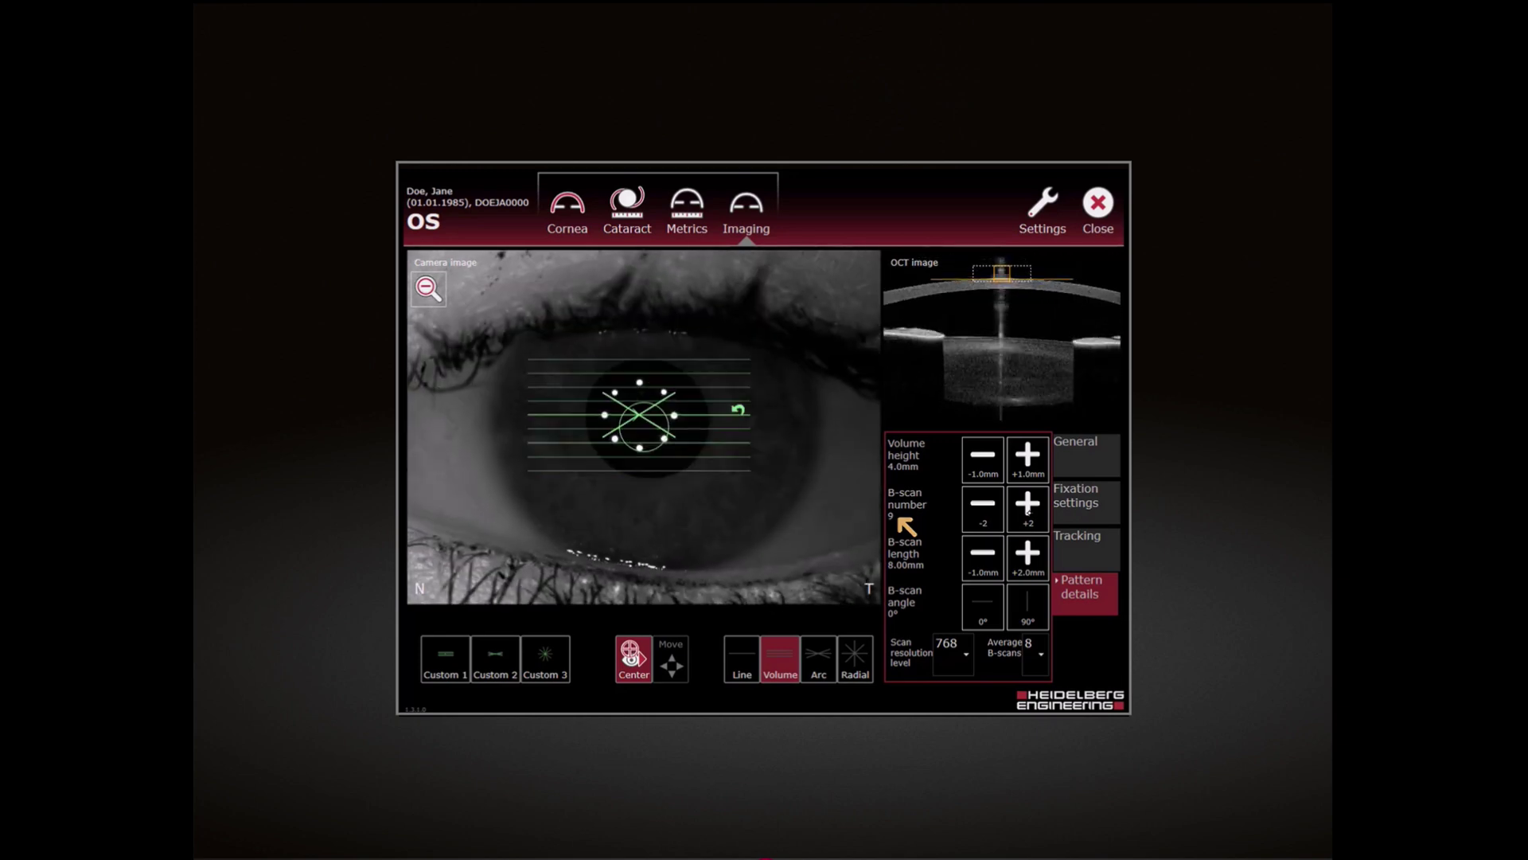
- Shorten the B-scan length to 7.00 mm, then try a B-scan angle of 90° and return it to 0°
left_click(984, 558)
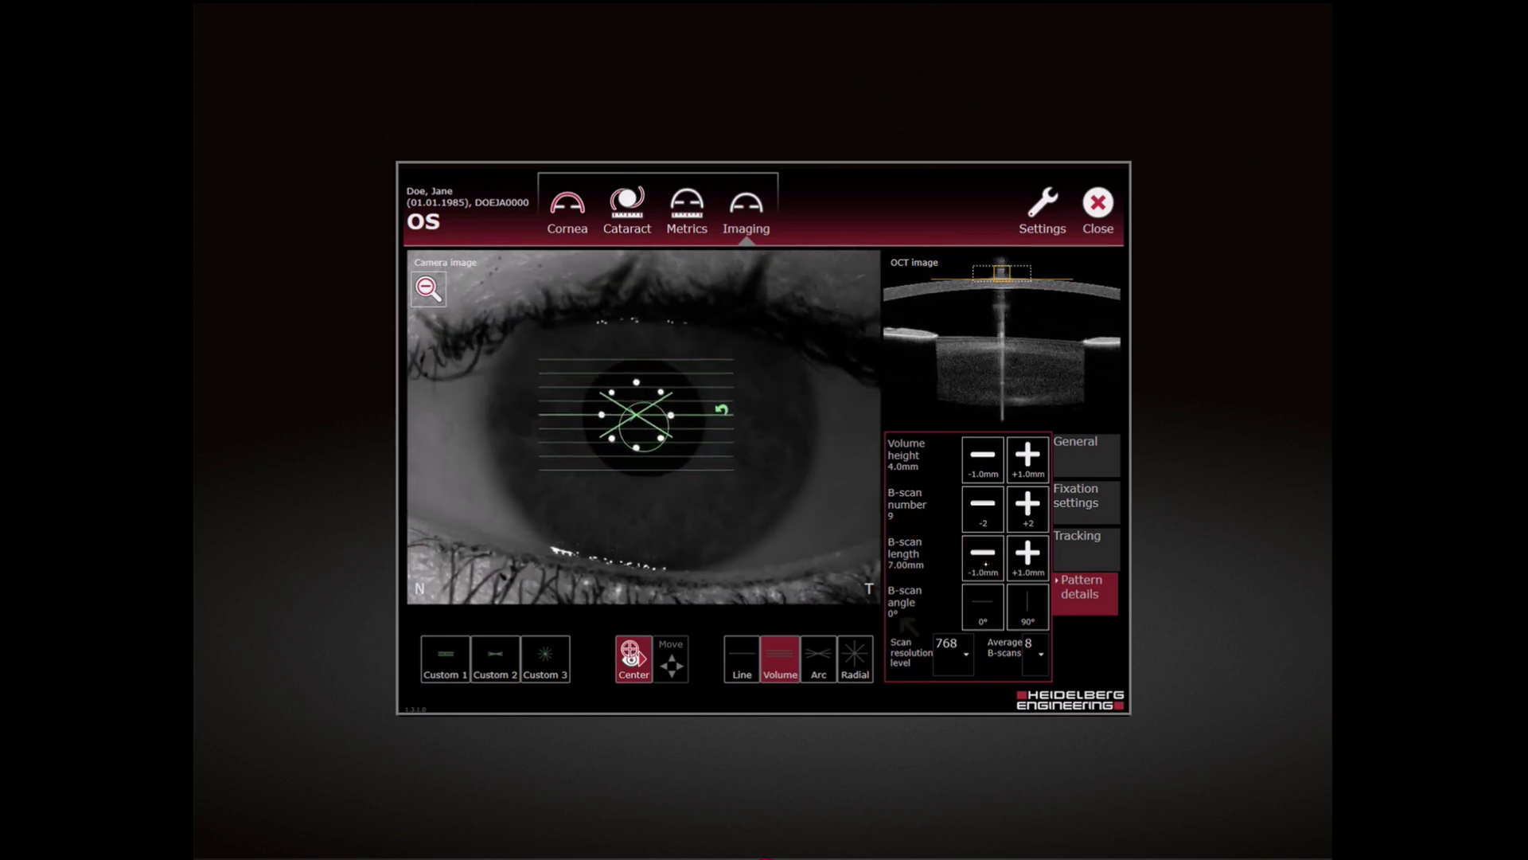
left_click(1021, 606)
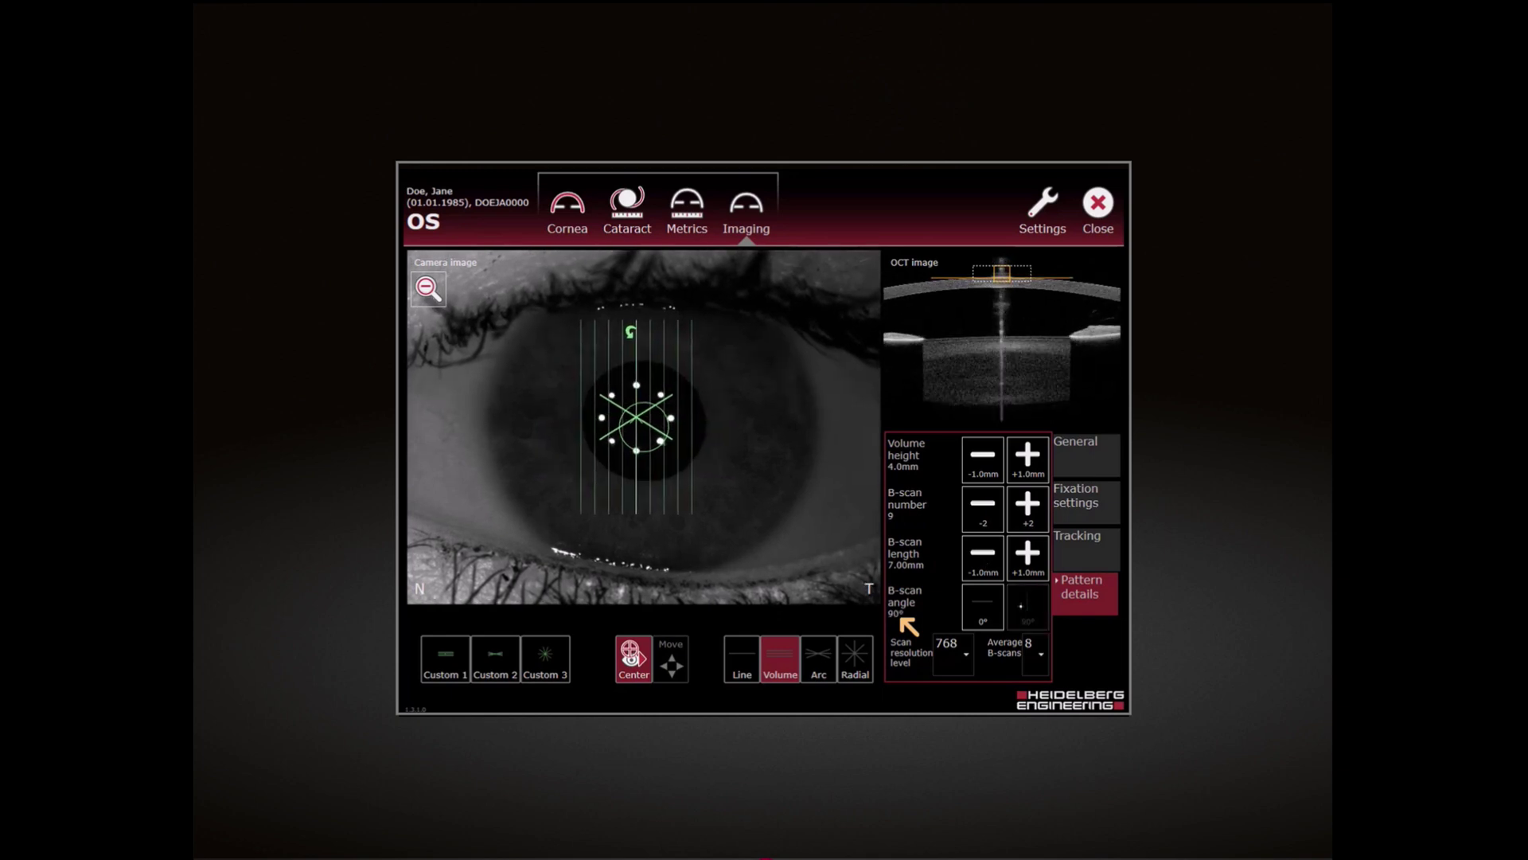
left_click(982, 606)
- Set the scan resolution level to 768 and the number of averaged B-scans to 8
left_click(953, 653)
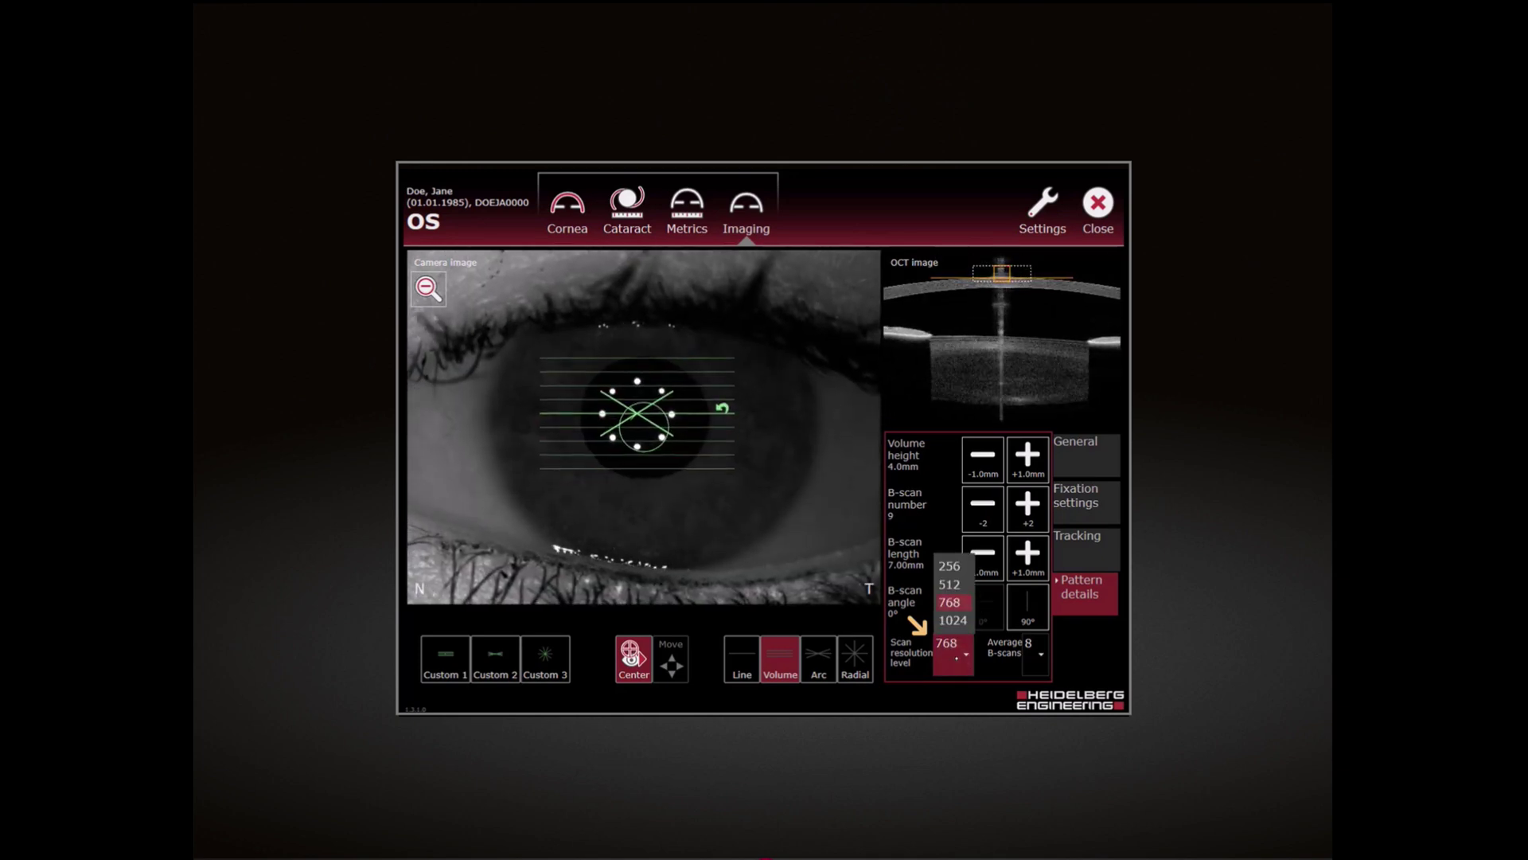
left_click(950, 603)
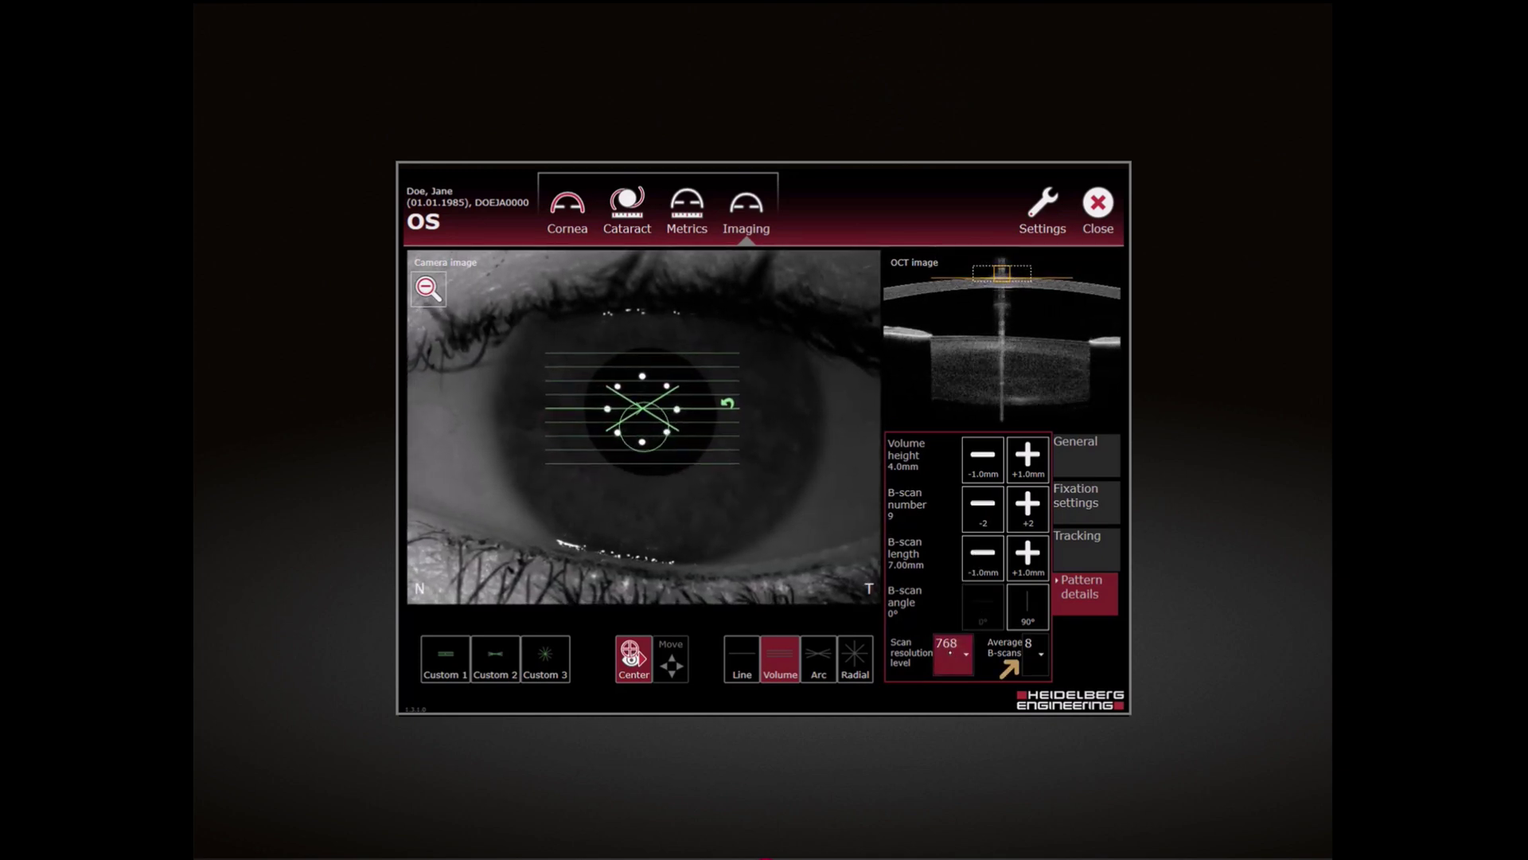
left_click(1033, 654)
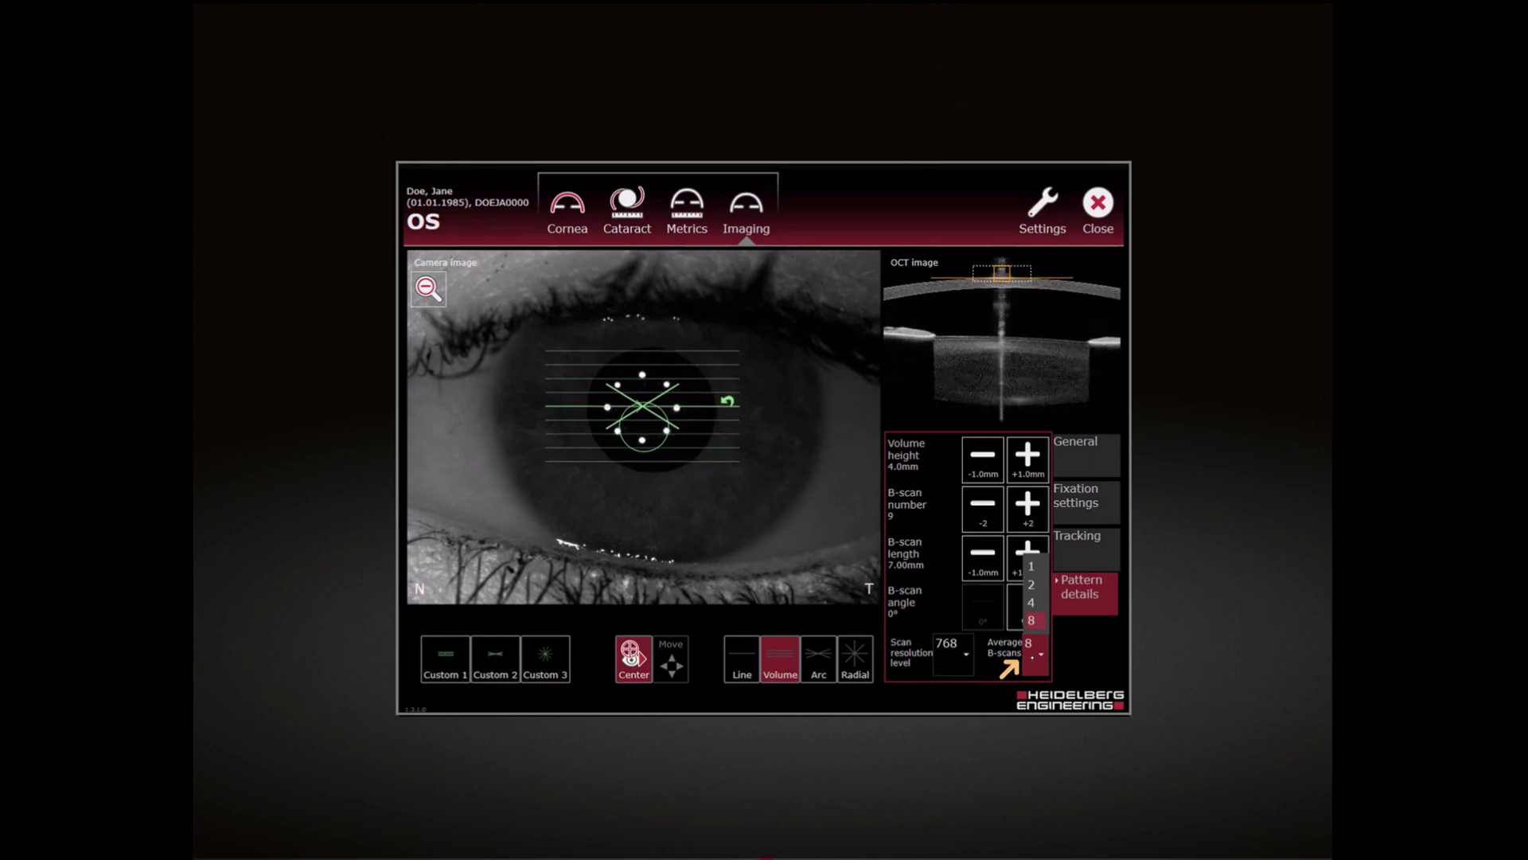
key("Return")
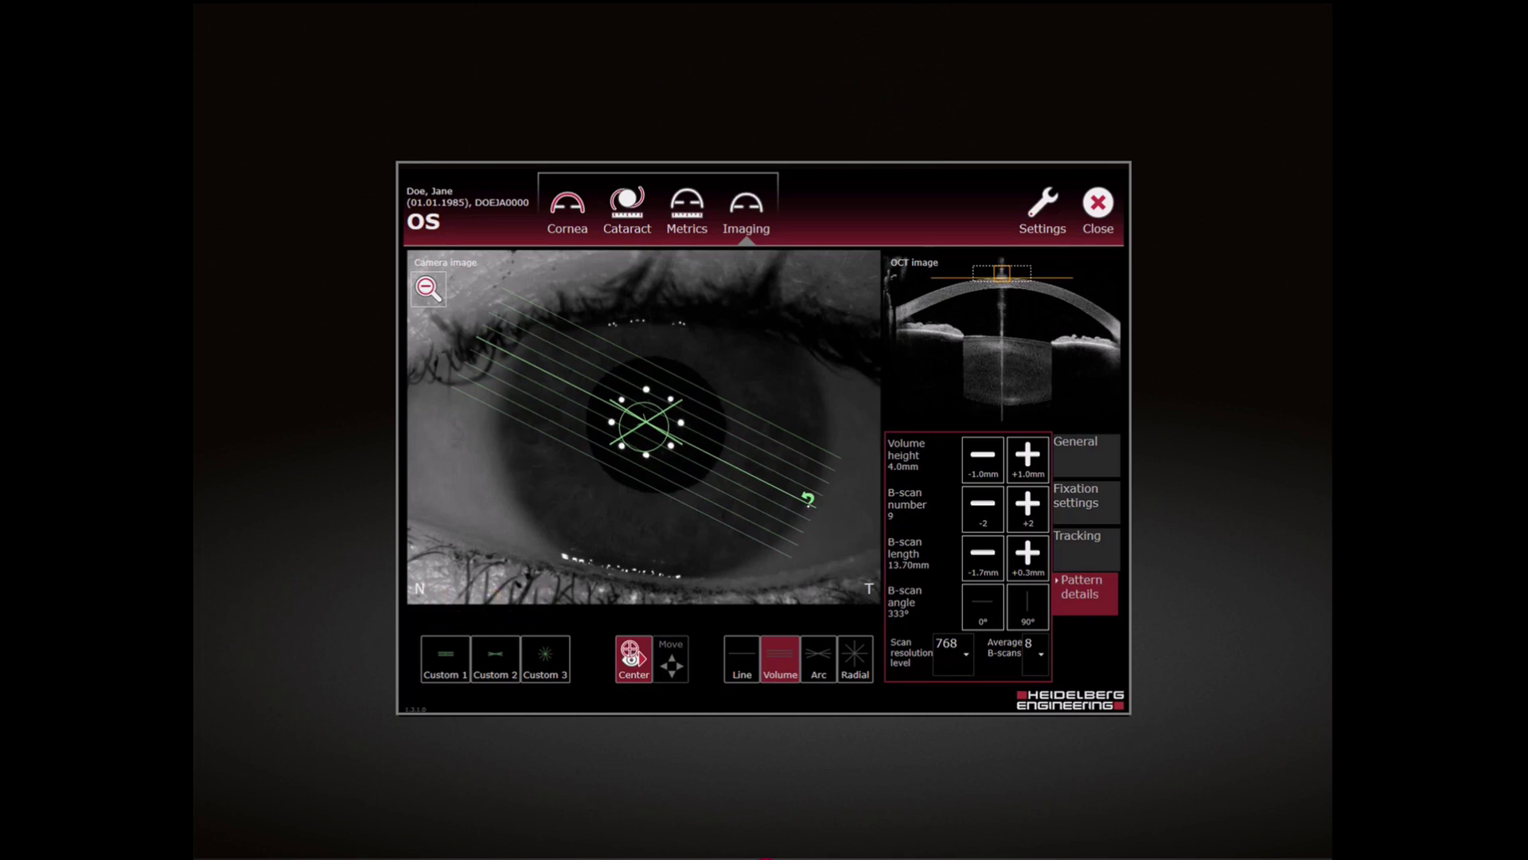
- Select the Custom 1 scan pattern preset
left_click(445, 659)
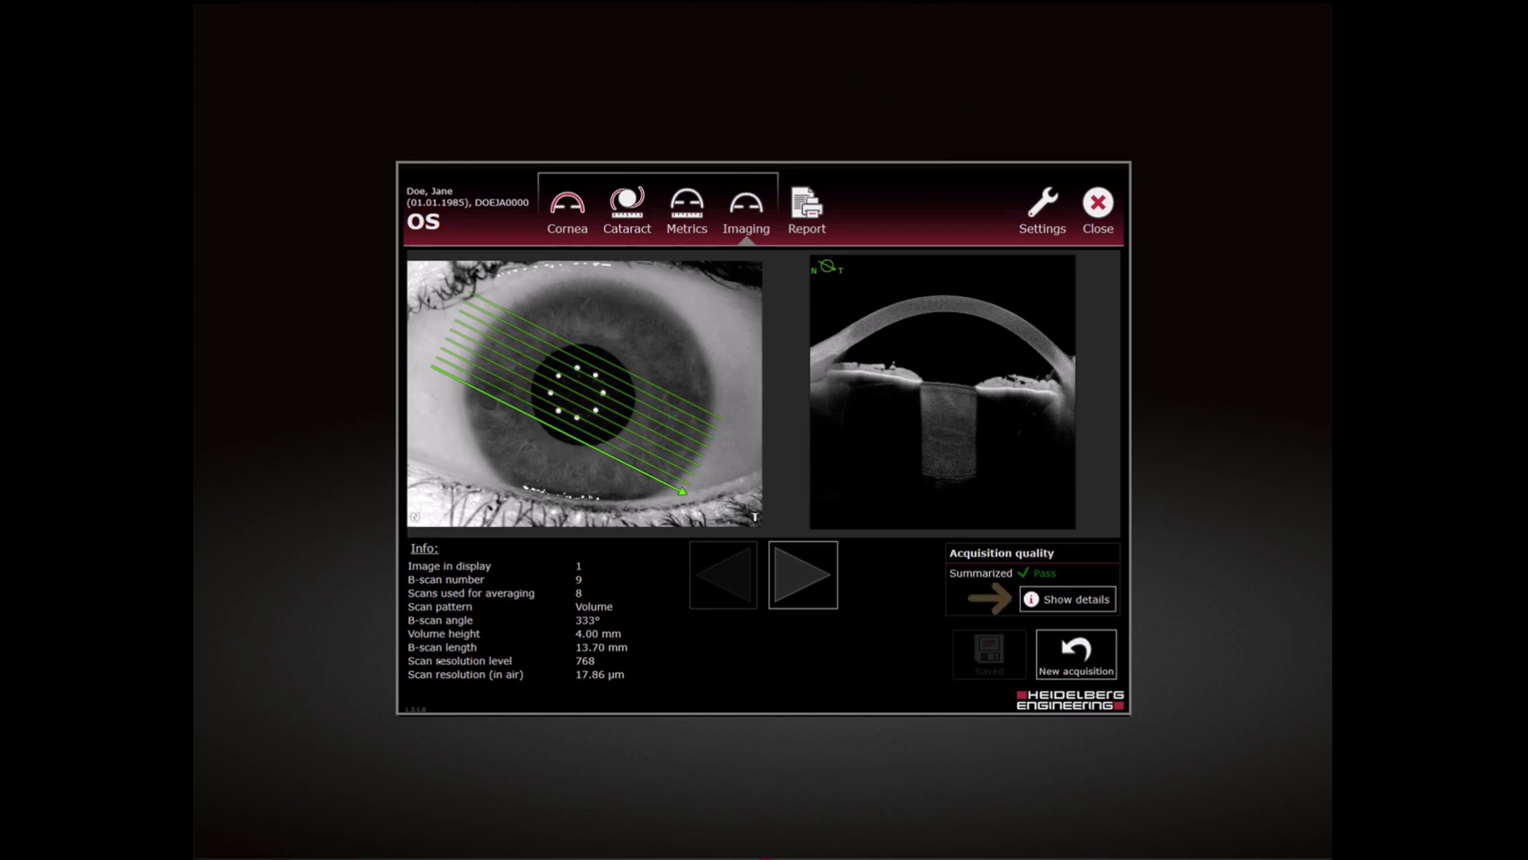
- Review the acquisition quality details of the volume scan and the explanation of the quality parameters, then hide both
left_click(1099, 605)
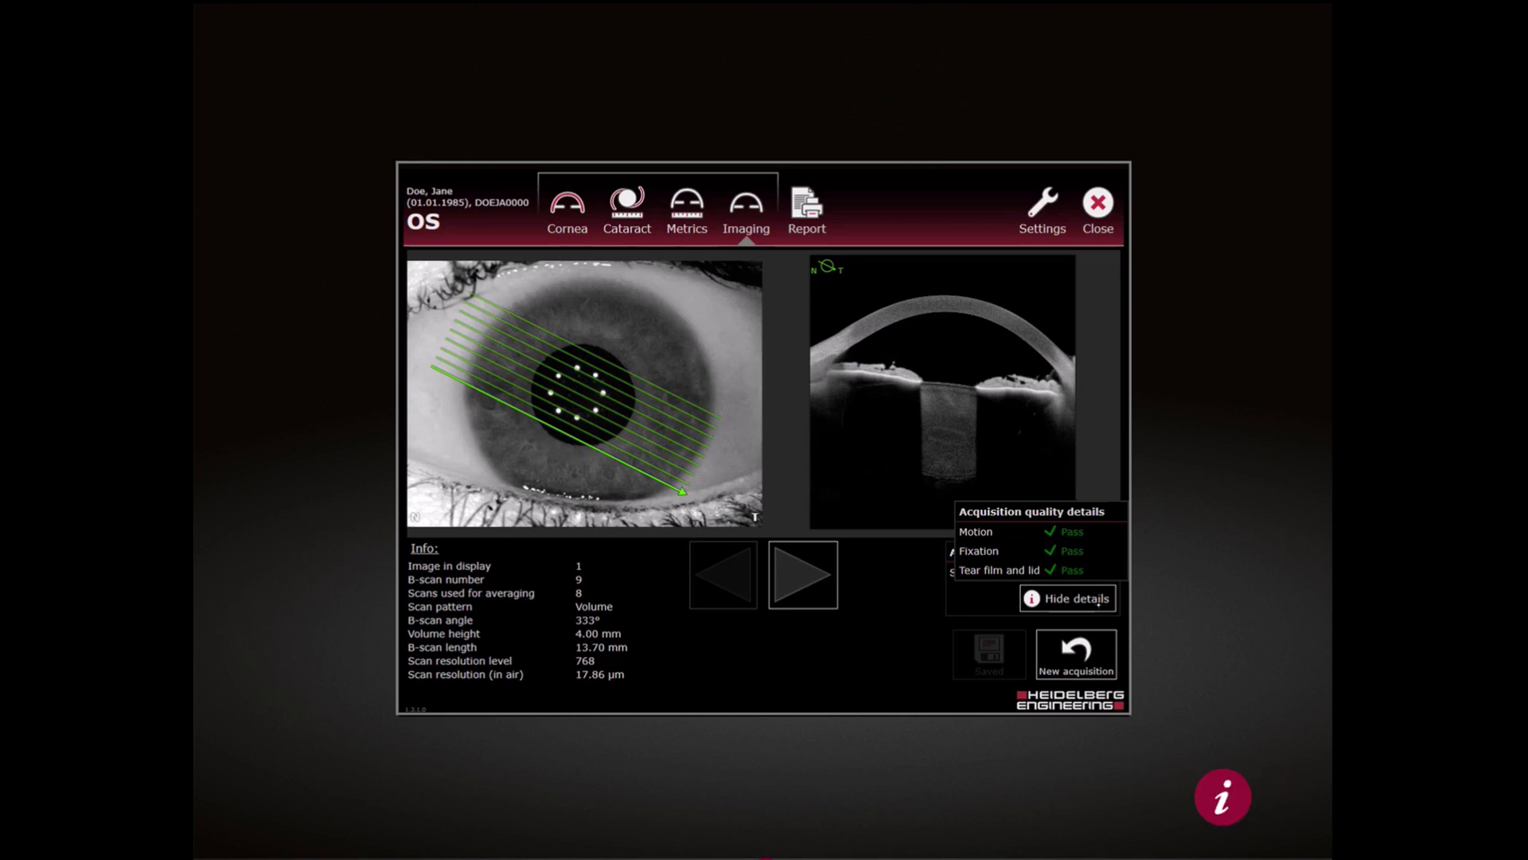
left_click(1231, 810)
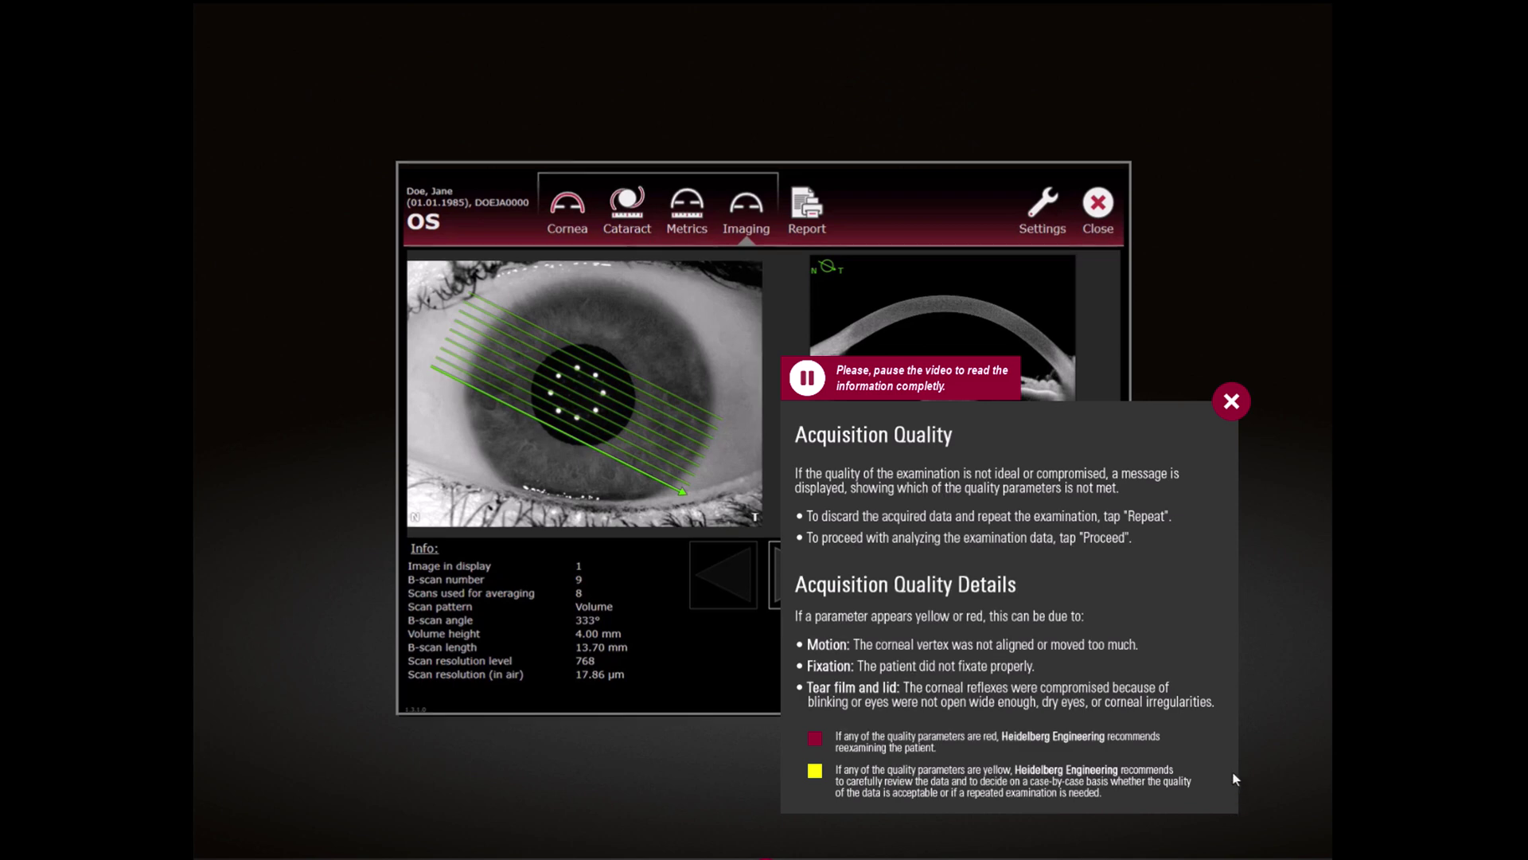
left_click(1231, 401)
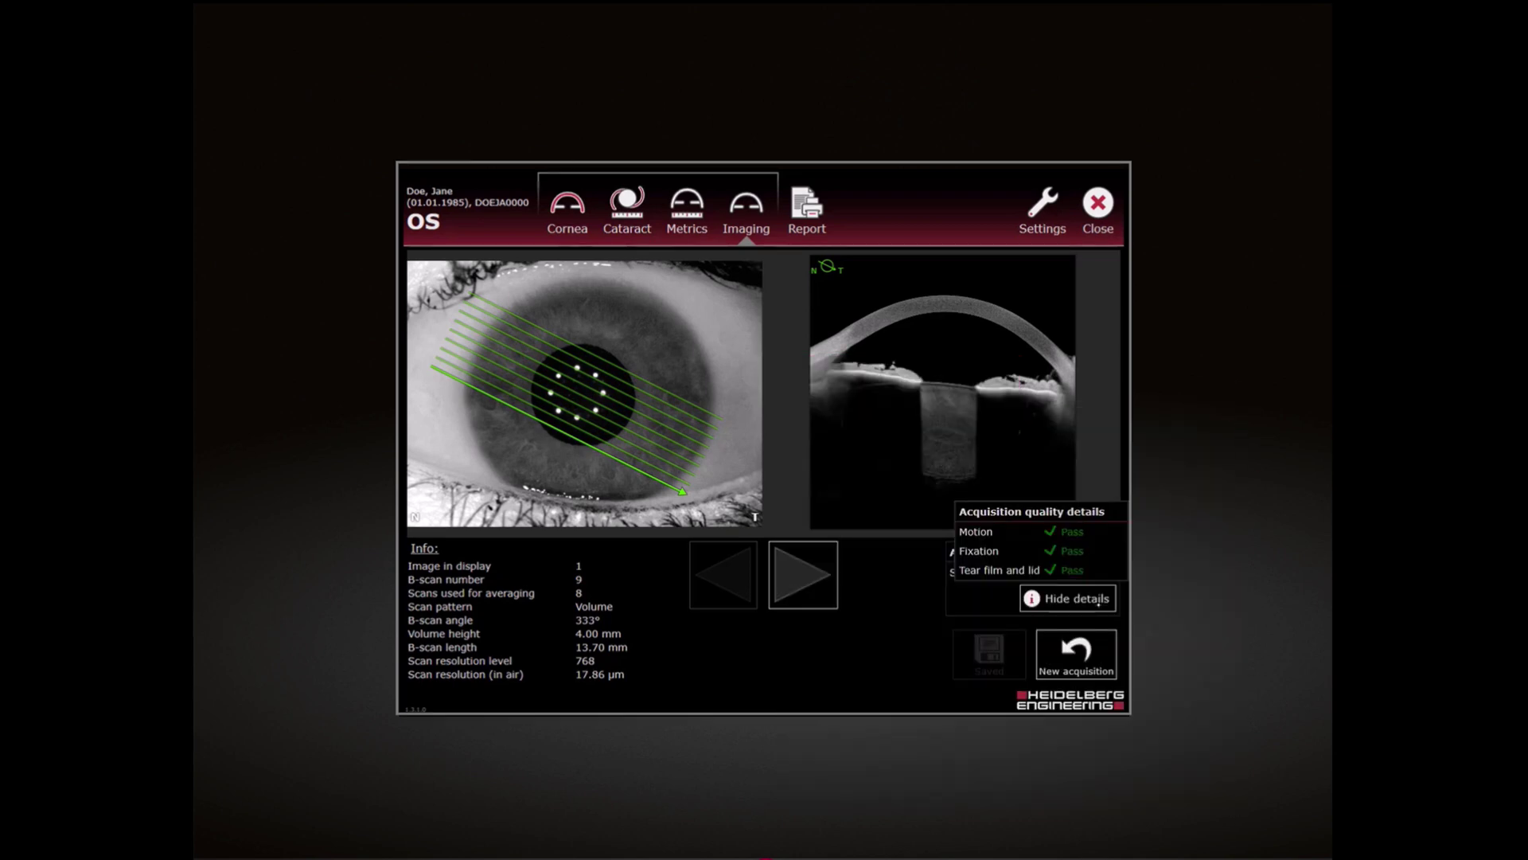
left_click(1082, 598)
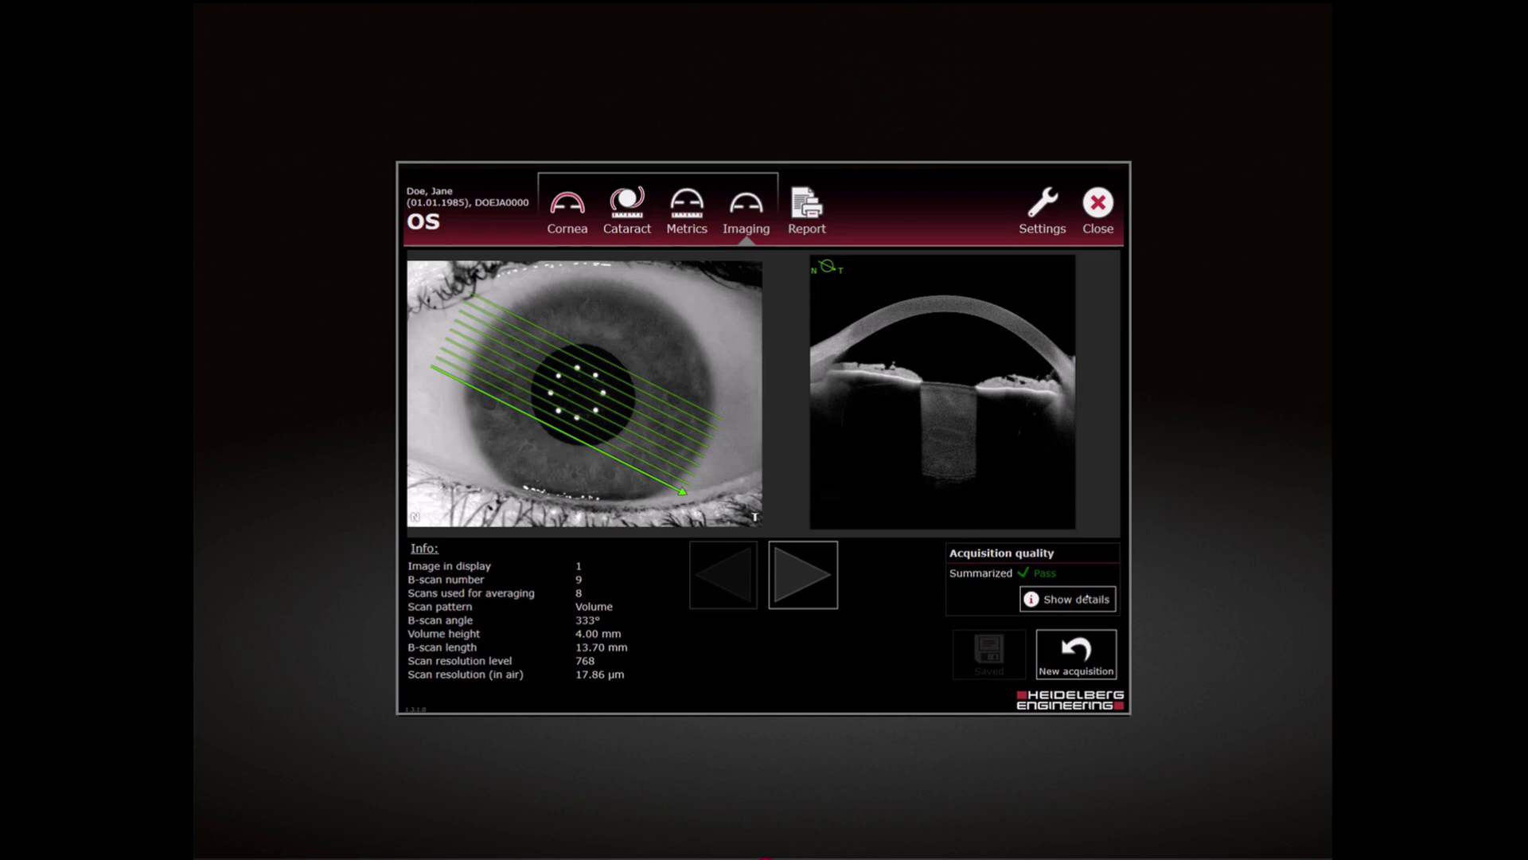
- Step forward through the acquired volume B-scans to image 6
left_click(802, 578)
left_click(806, 580)
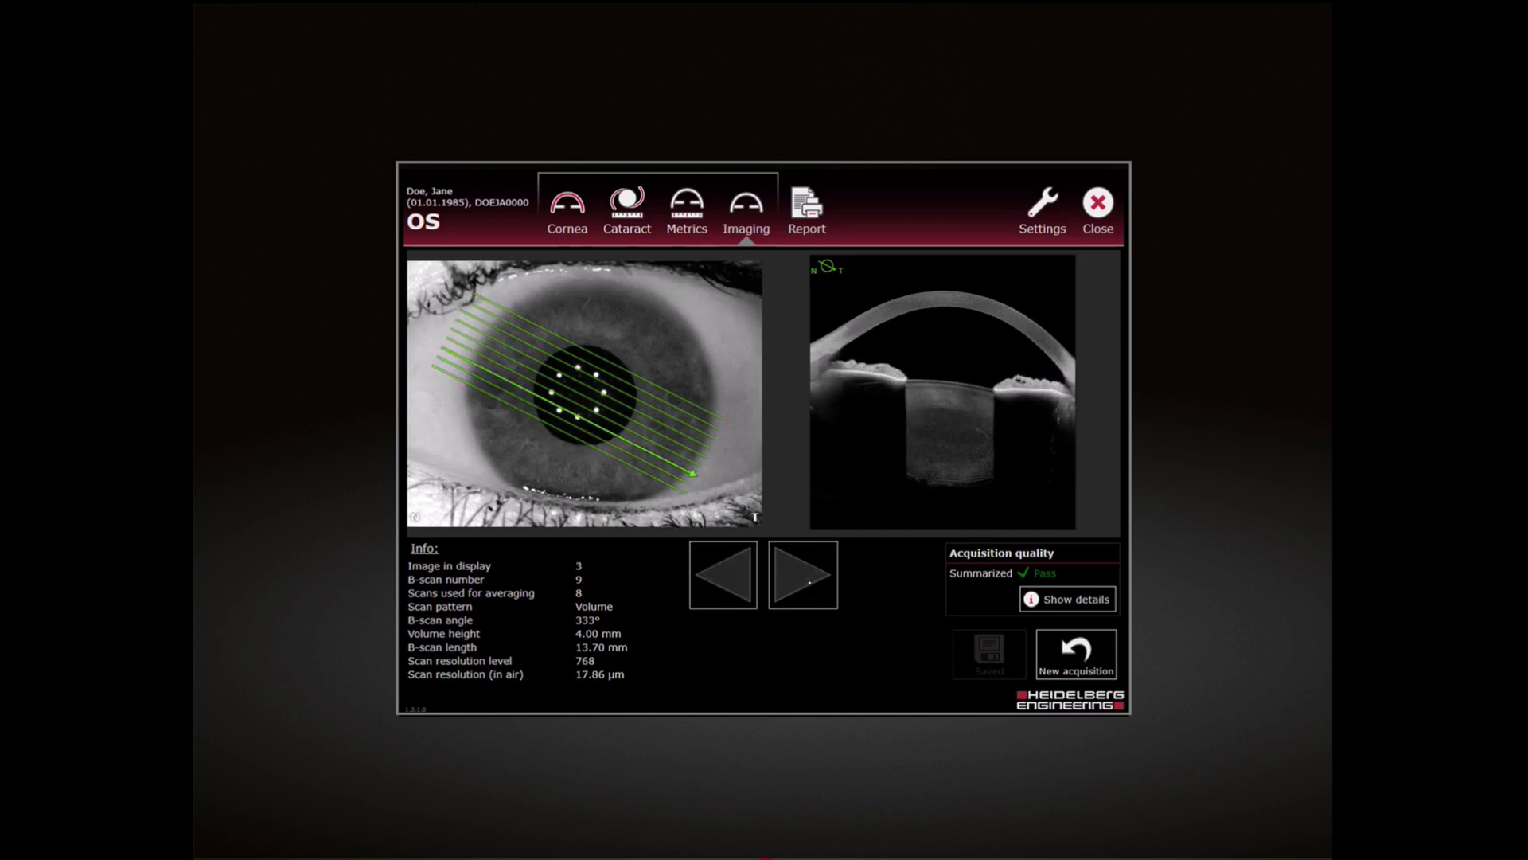
left_click(809, 581)
left_click(807, 572)
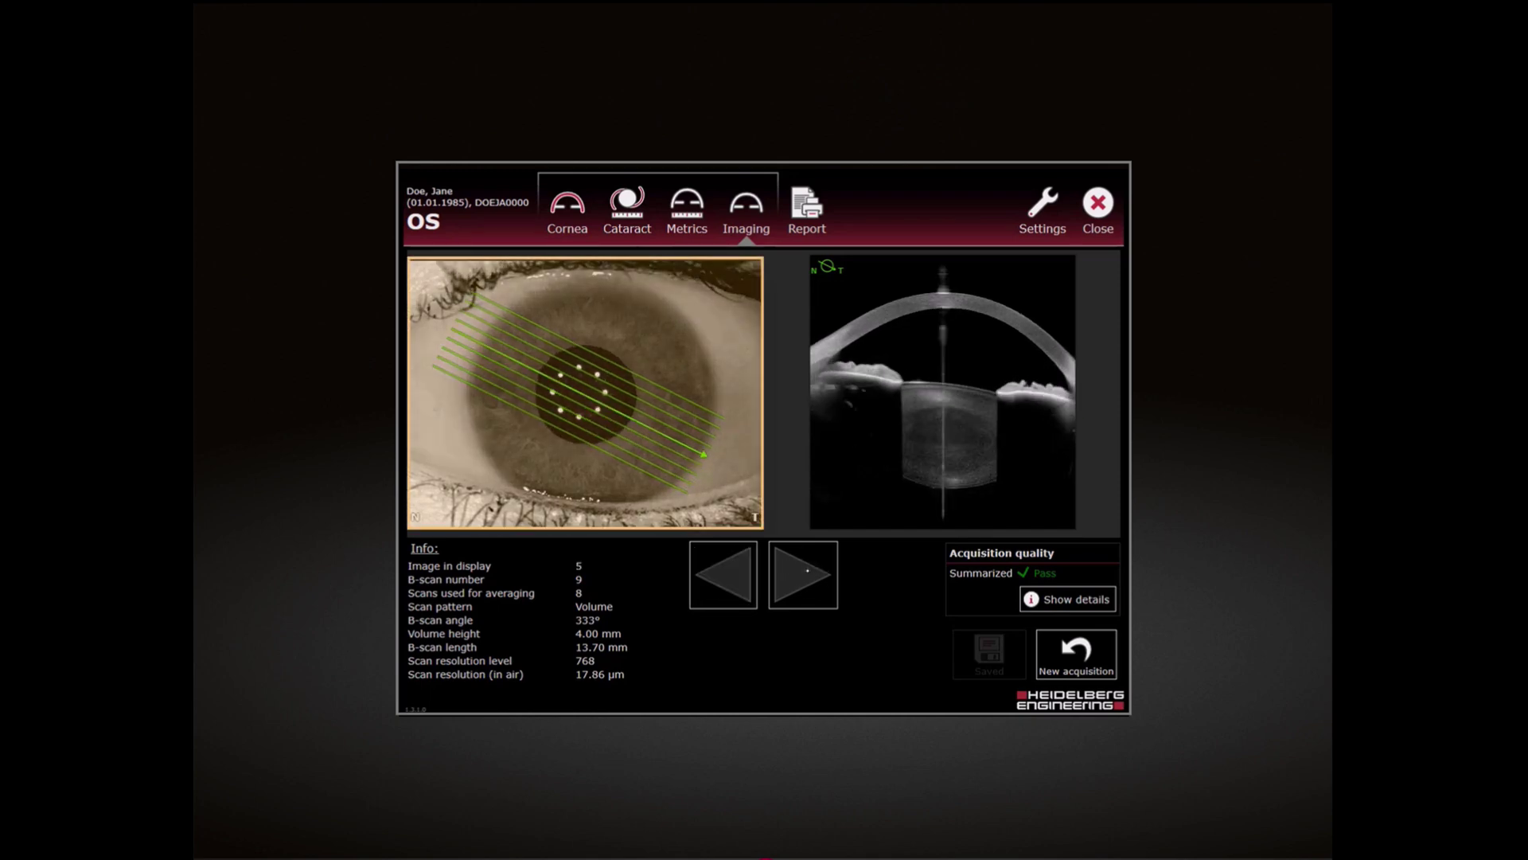
left_click(819, 574)
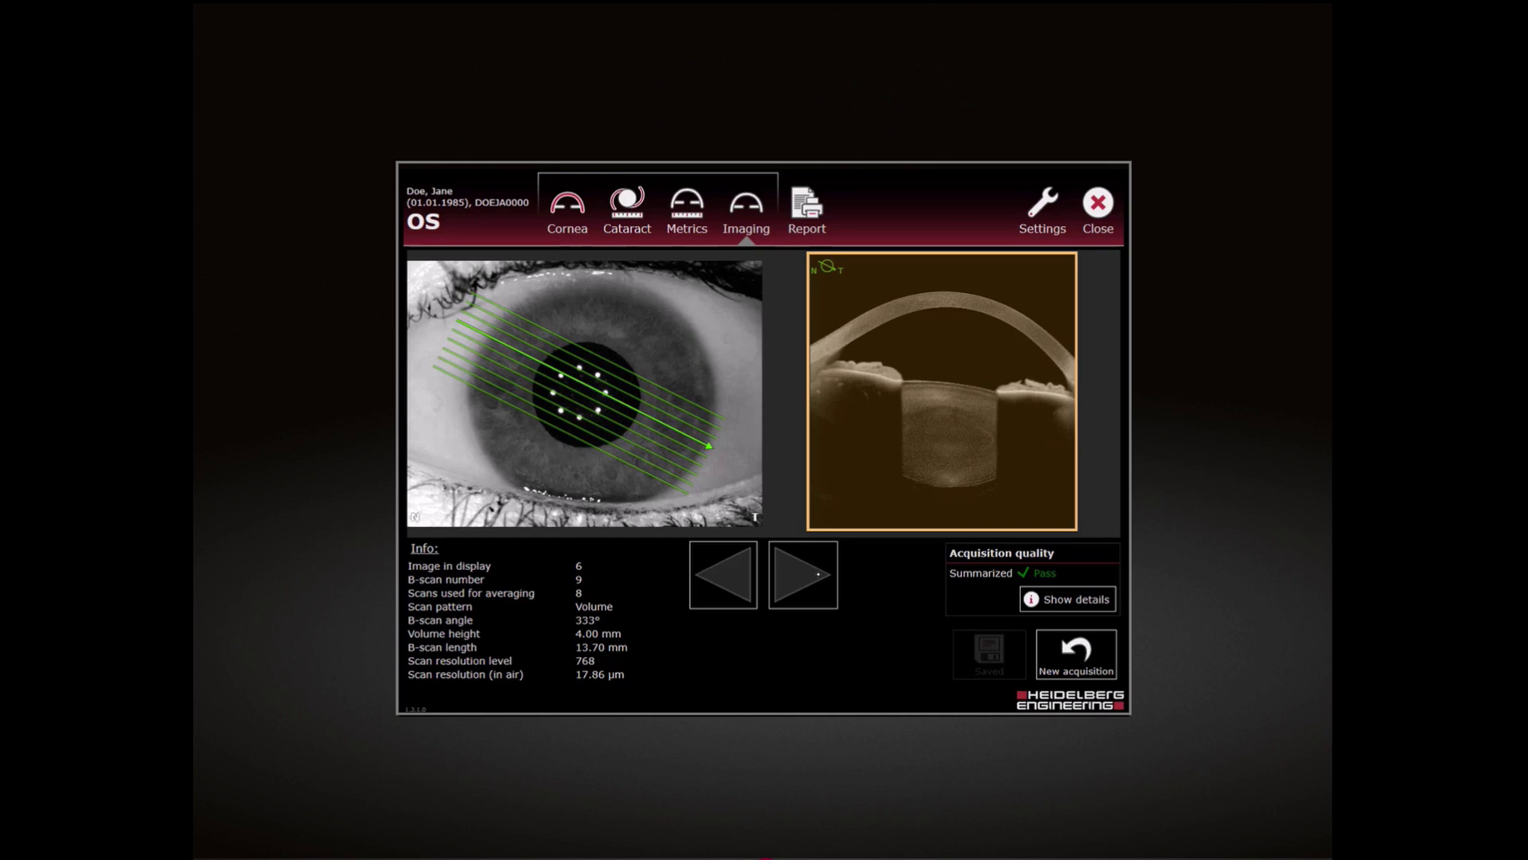
- Start a new acquisition using the line scan pattern
left_click(1065, 658)
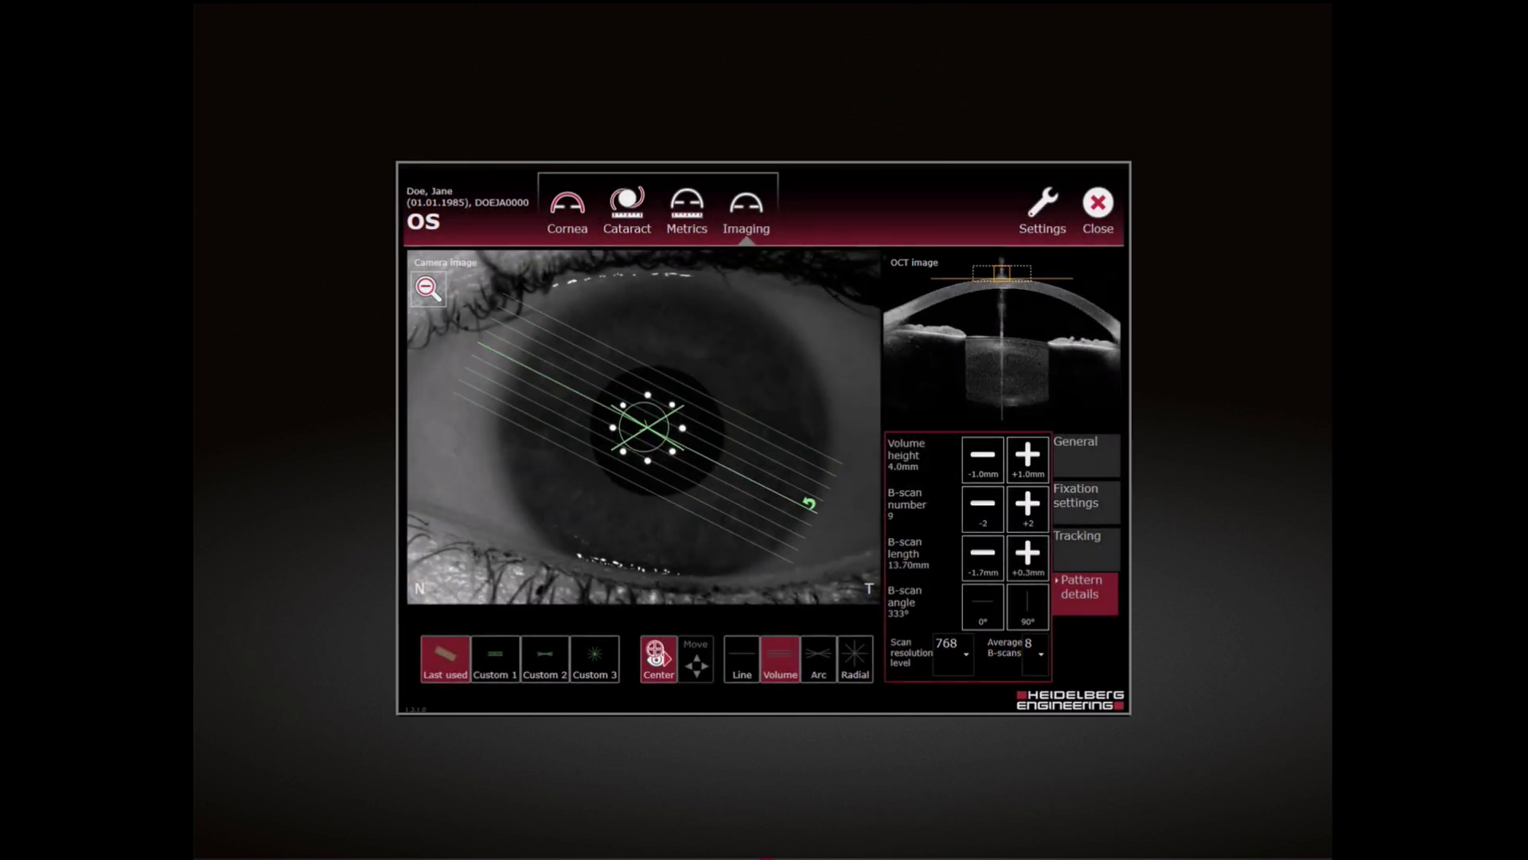
left_click(739, 662)
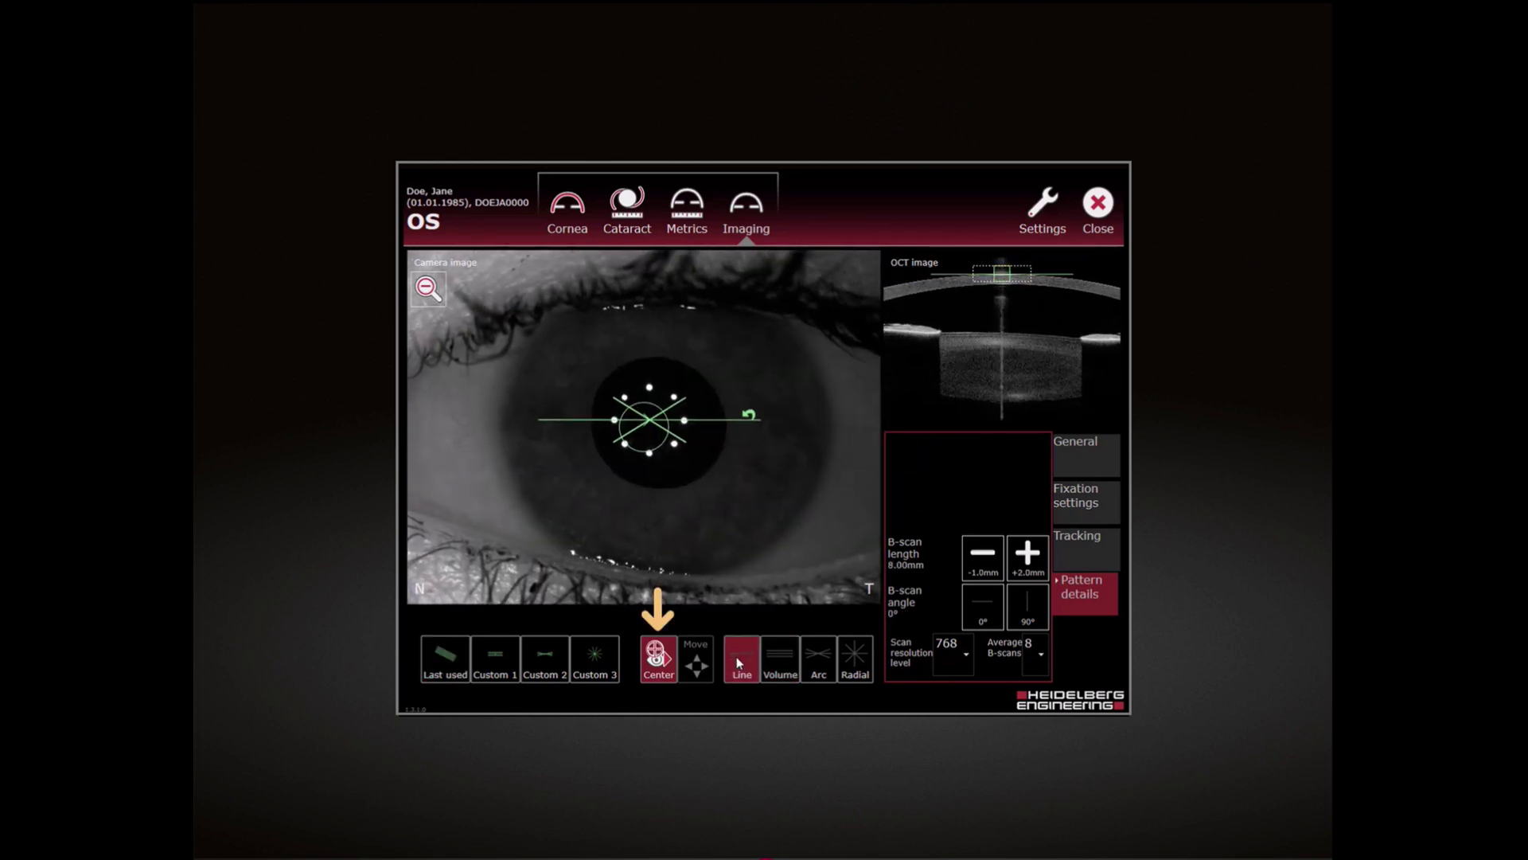
- Turn off centering, move the line scan to the nasal and then the temporal side of the eye, and try rotating it
left_click(655, 657)
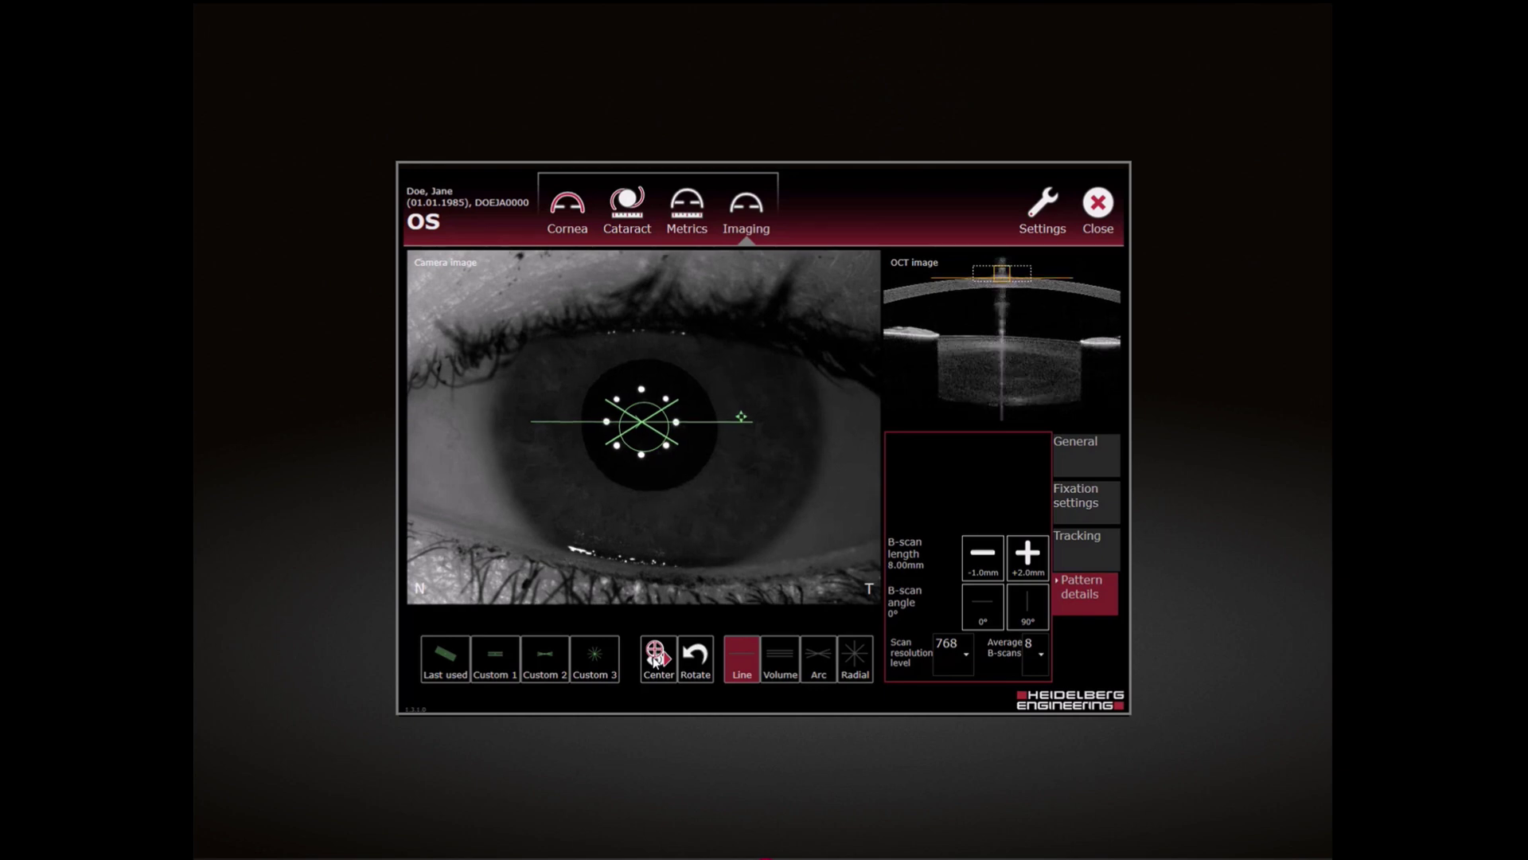
mouse_move(674, 432)
left_mouse_down()
mouse_move(808, 447)
mouse_move(512, 461)
left_mouse_up()
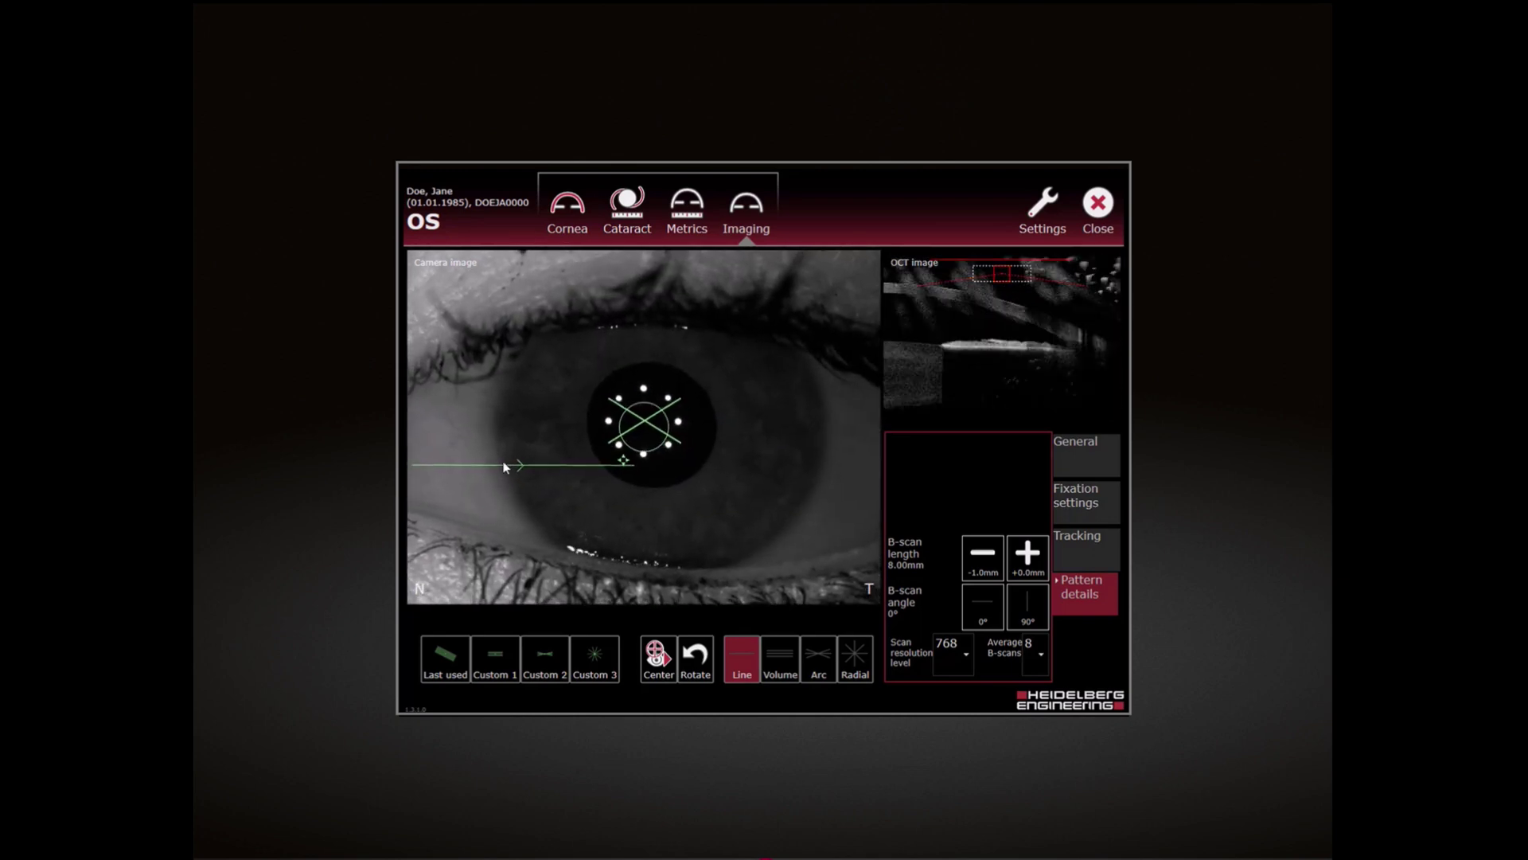
left_click_drag(504, 467, 782, 460)
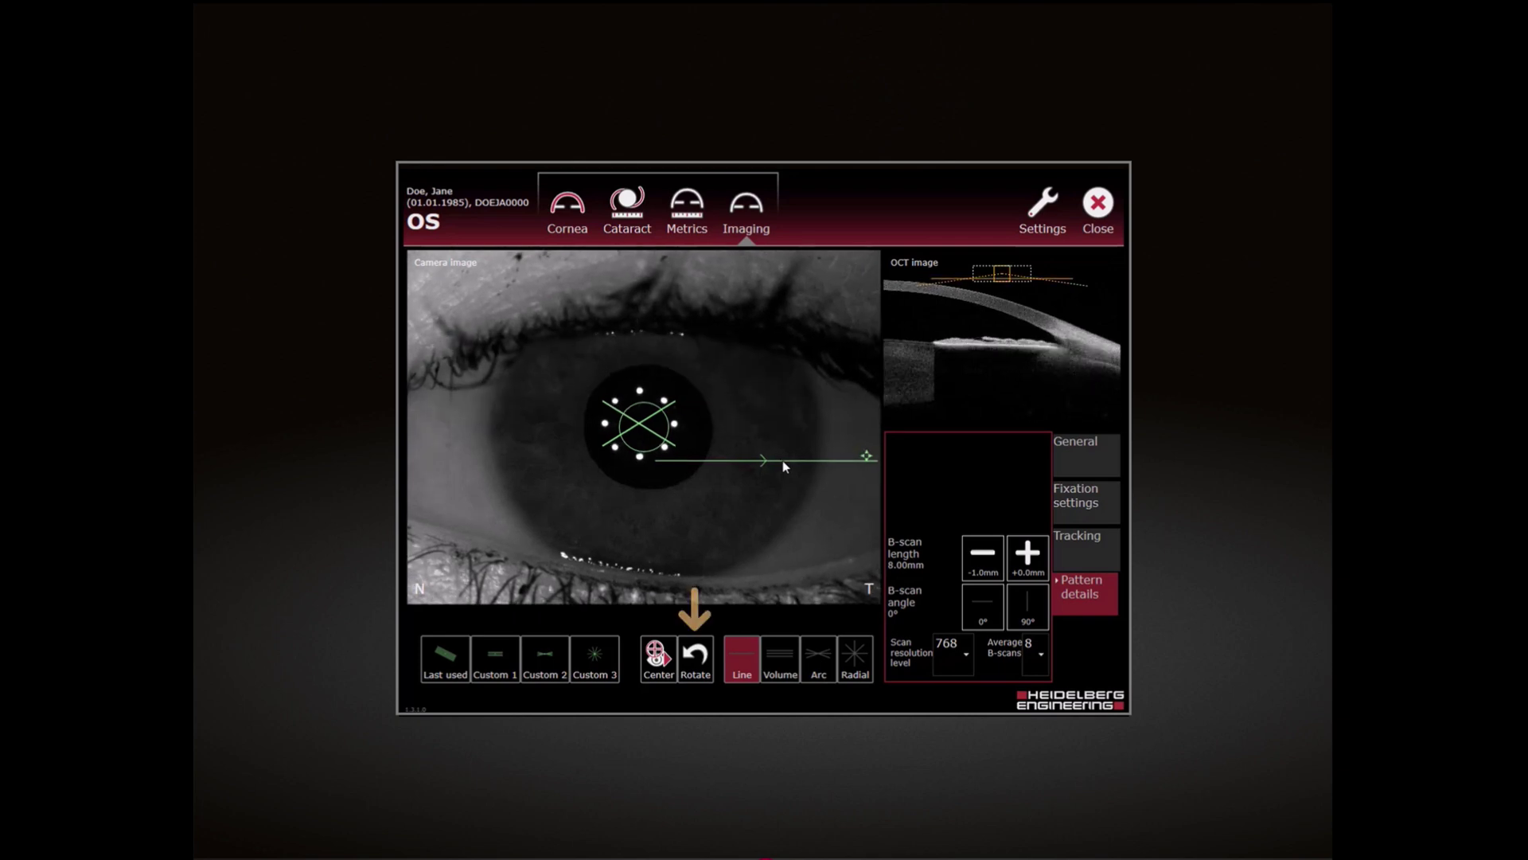
left_click(695, 657)
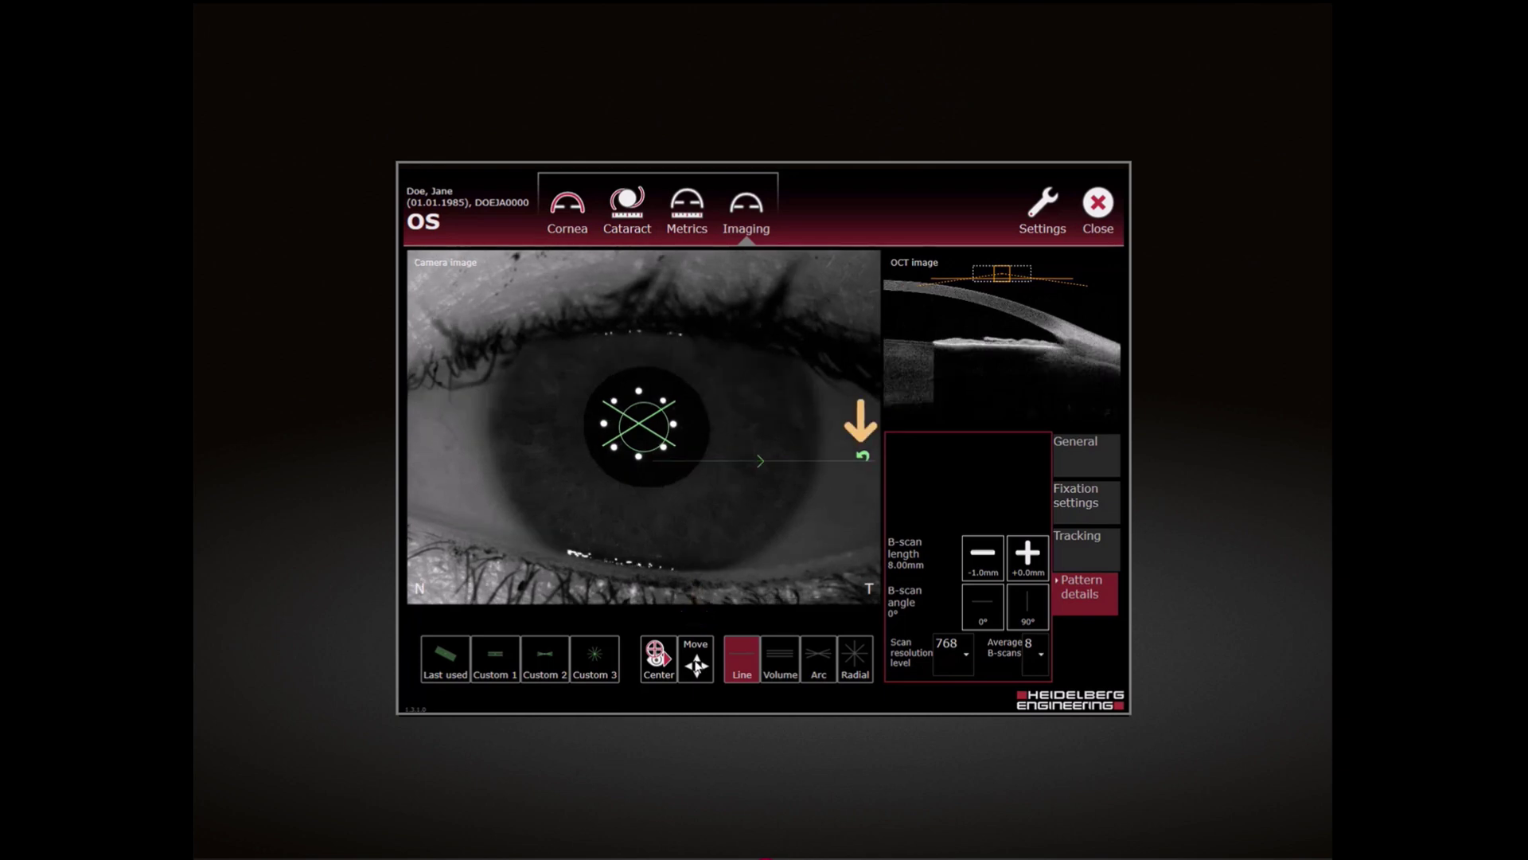
left_click_drag(863, 455, 842, 510)
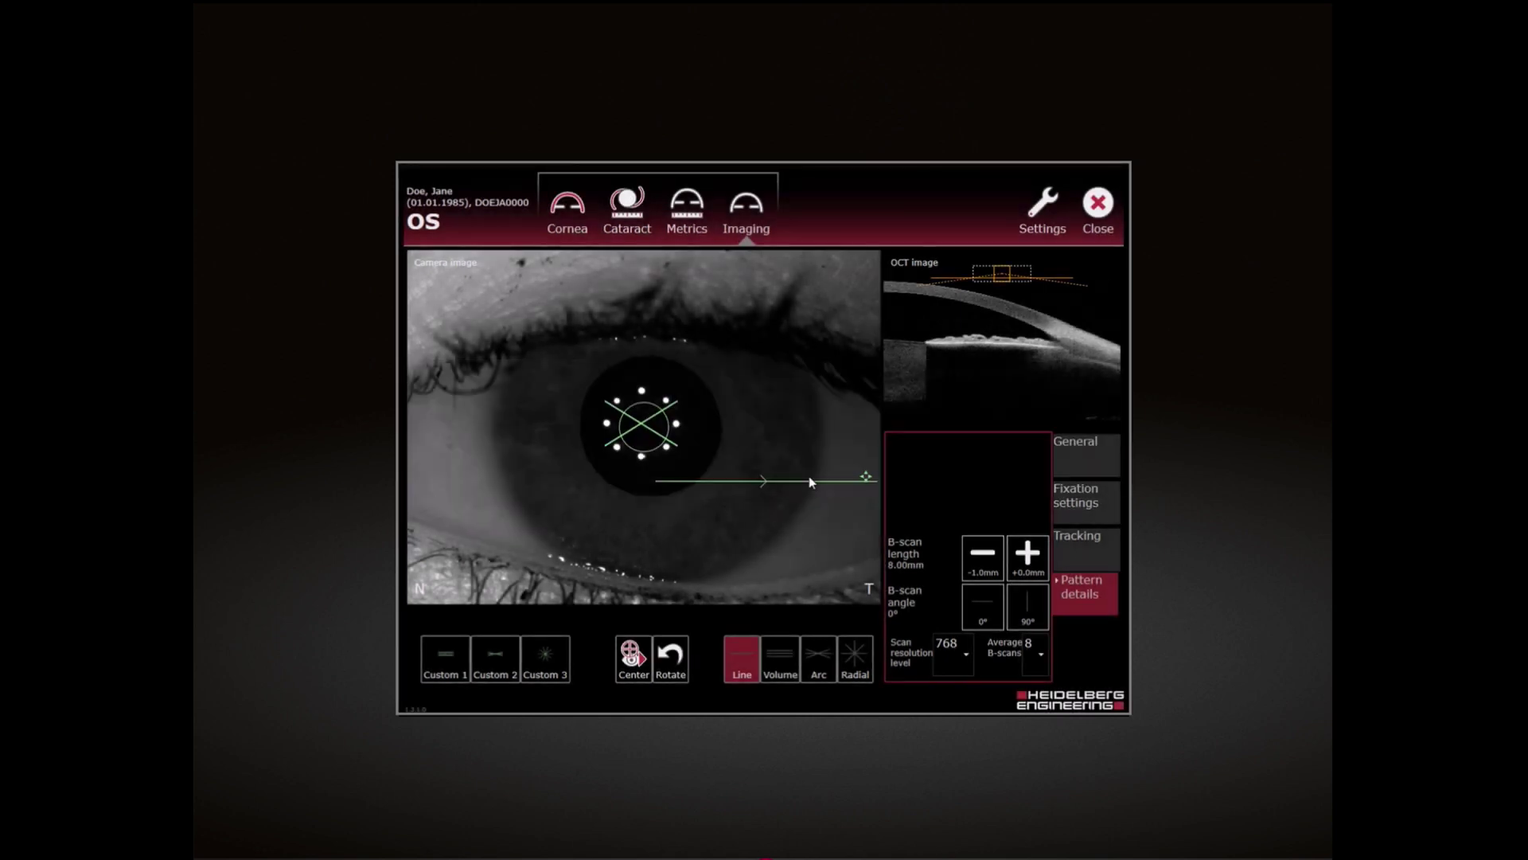
- Recenter the line scan, extend its B-scan length to about 13.90 mm and set the B-scan angle to 0°
left_click(631, 659)
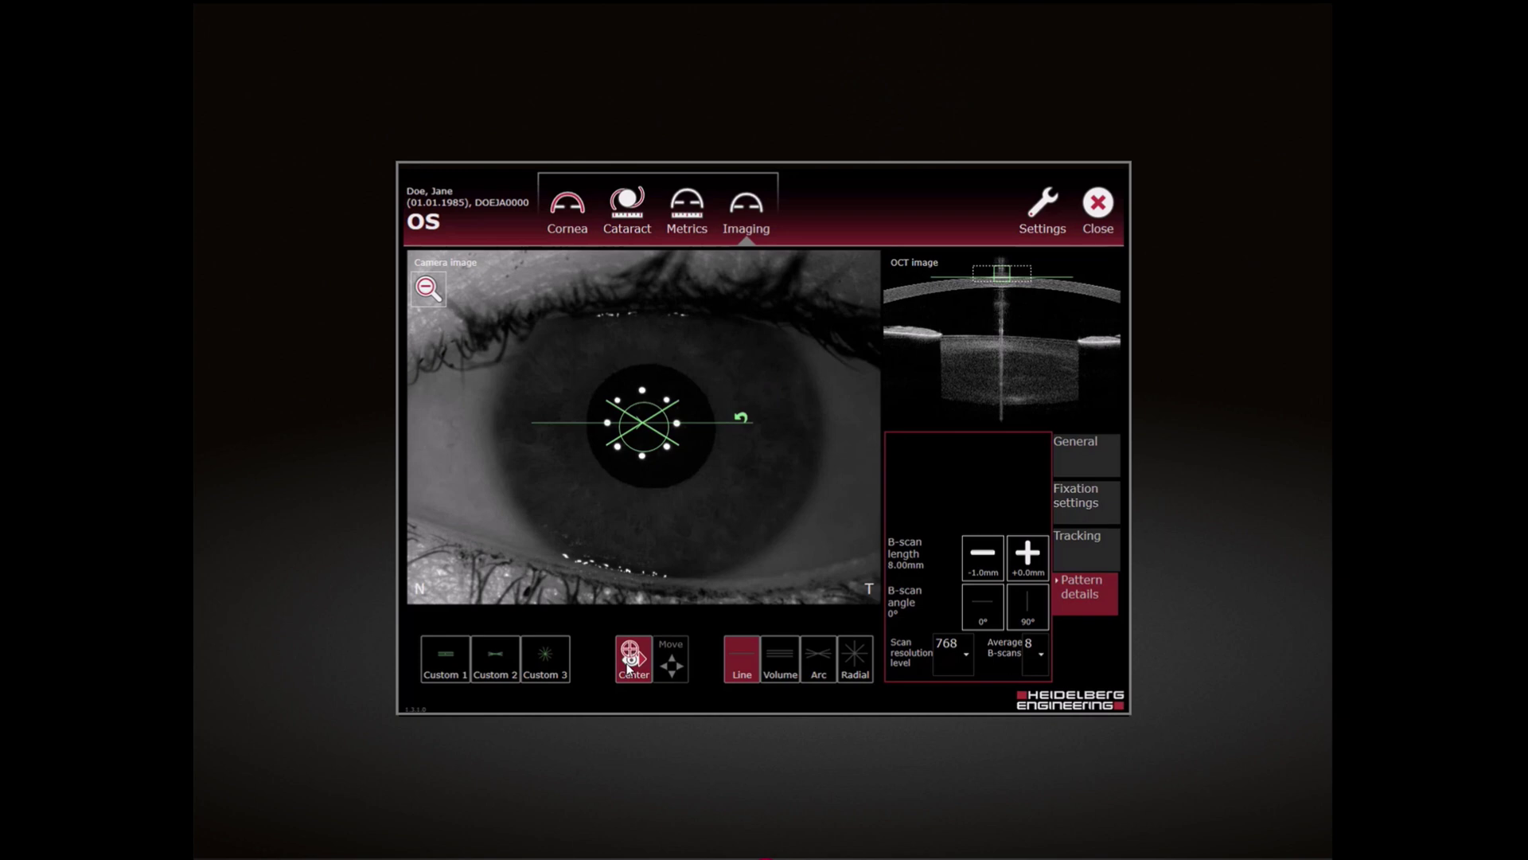
left_click_drag(741, 417, 842, 438)
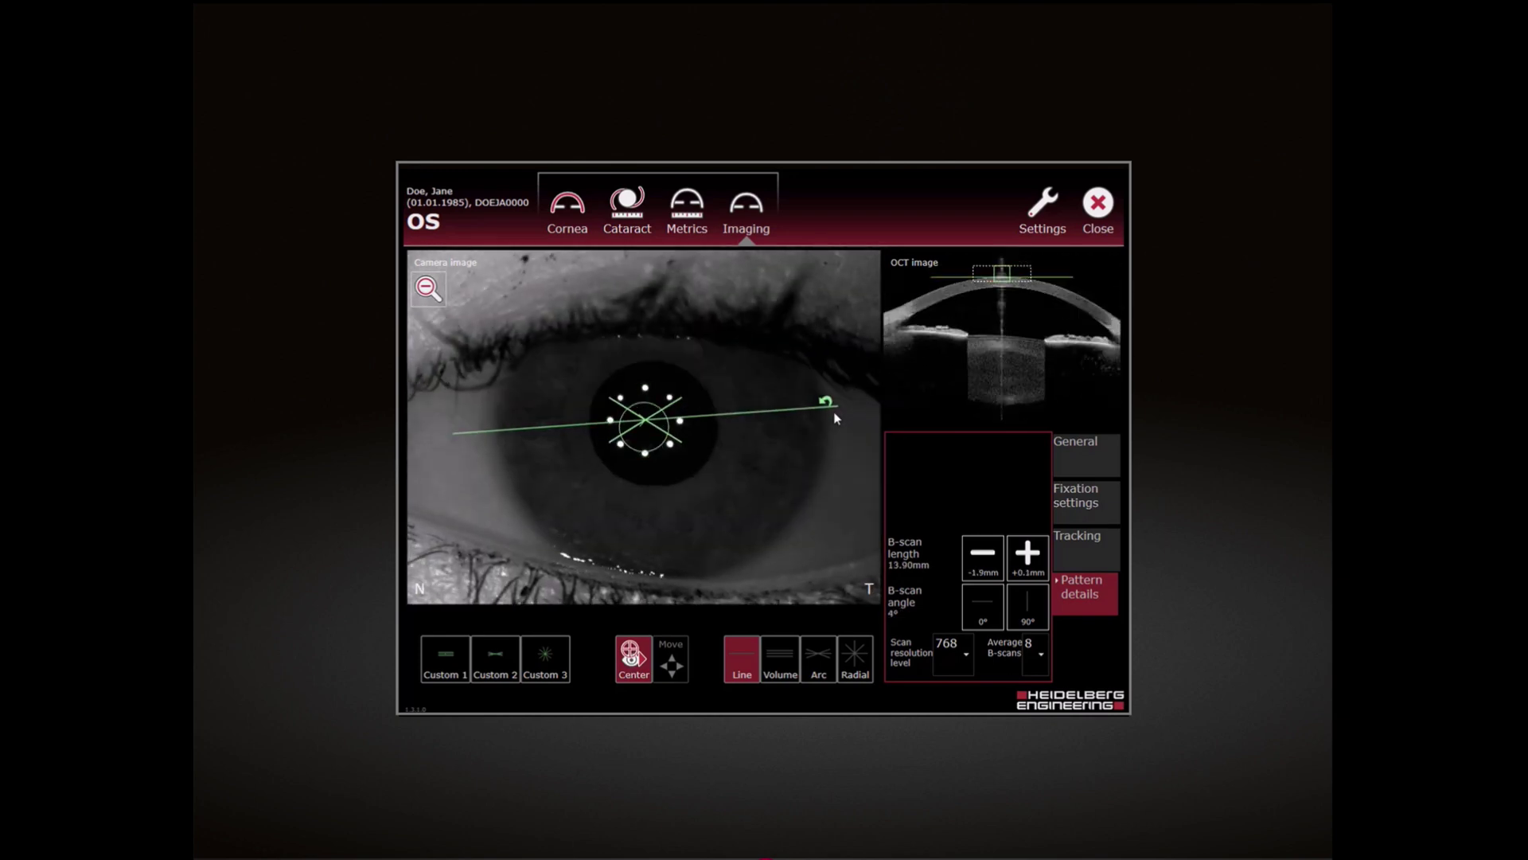
left_click(983, 611)
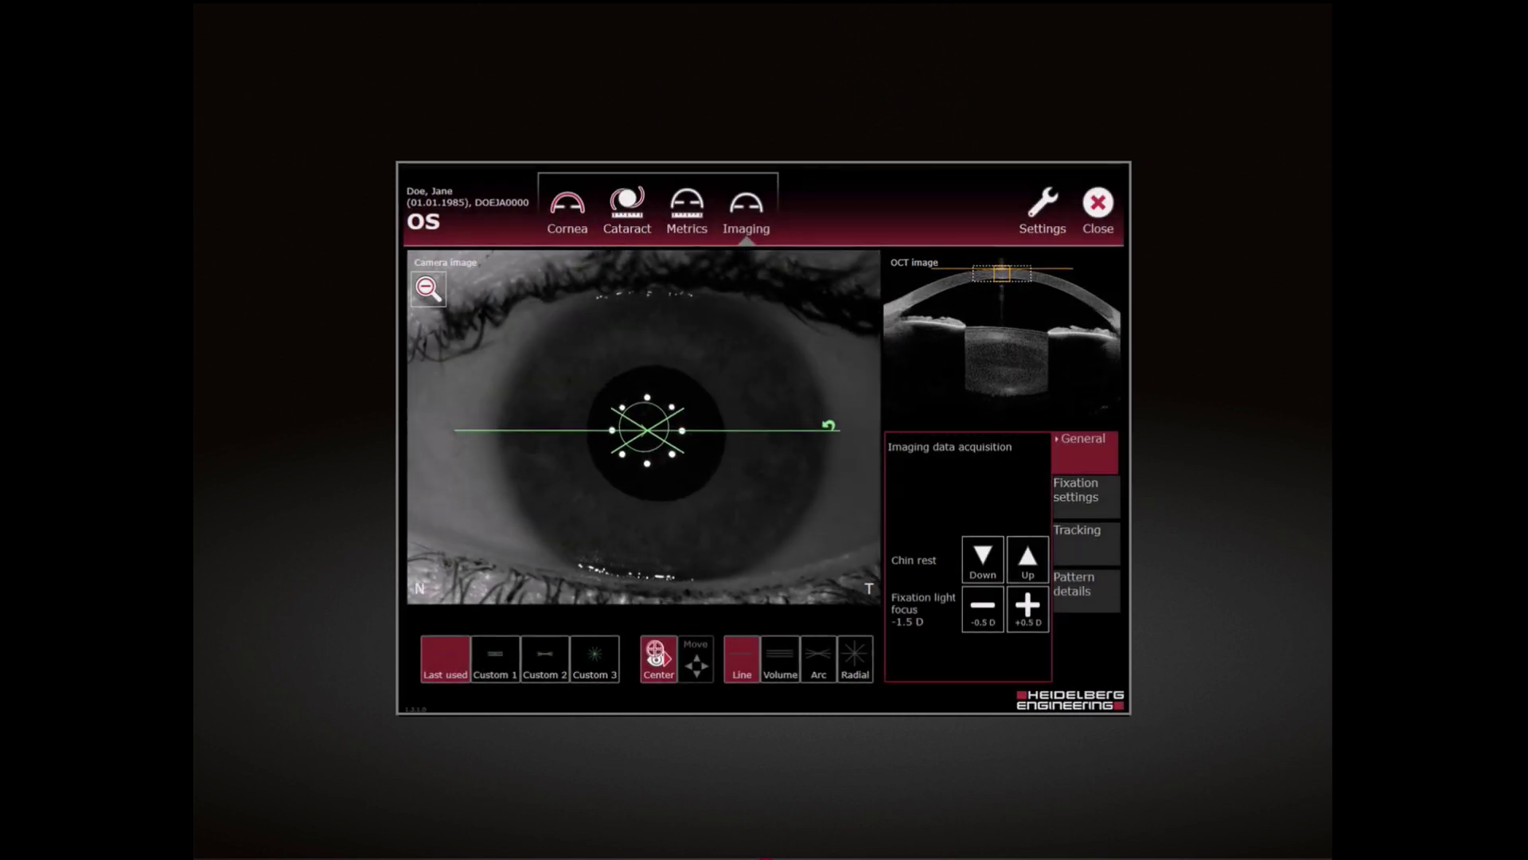
- Turn on the external fixation light and start tracking for the line scan
left_click(1089, 502)
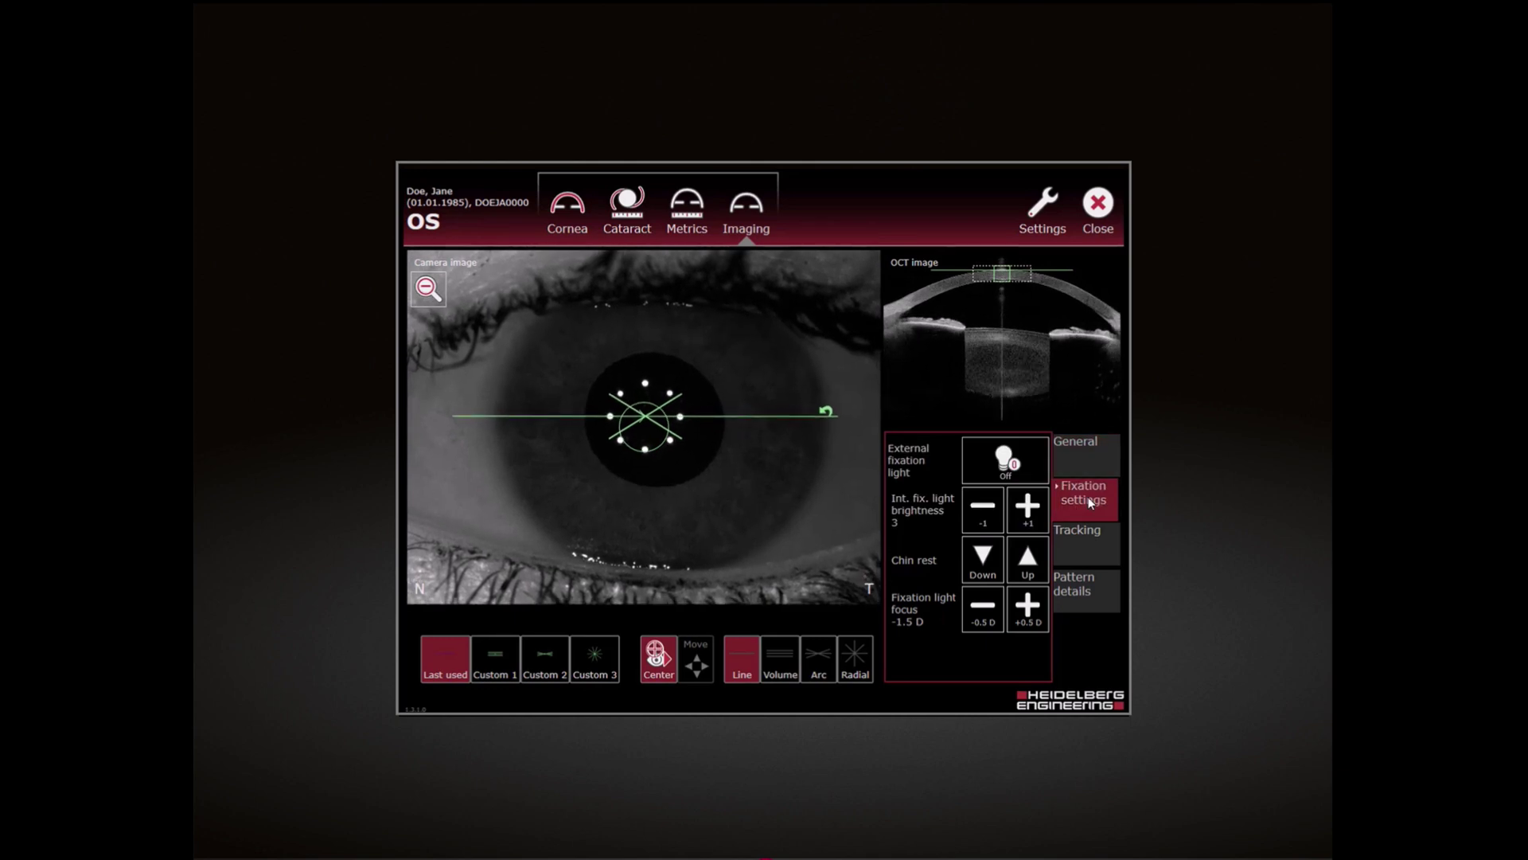
left_click(1001, 466)
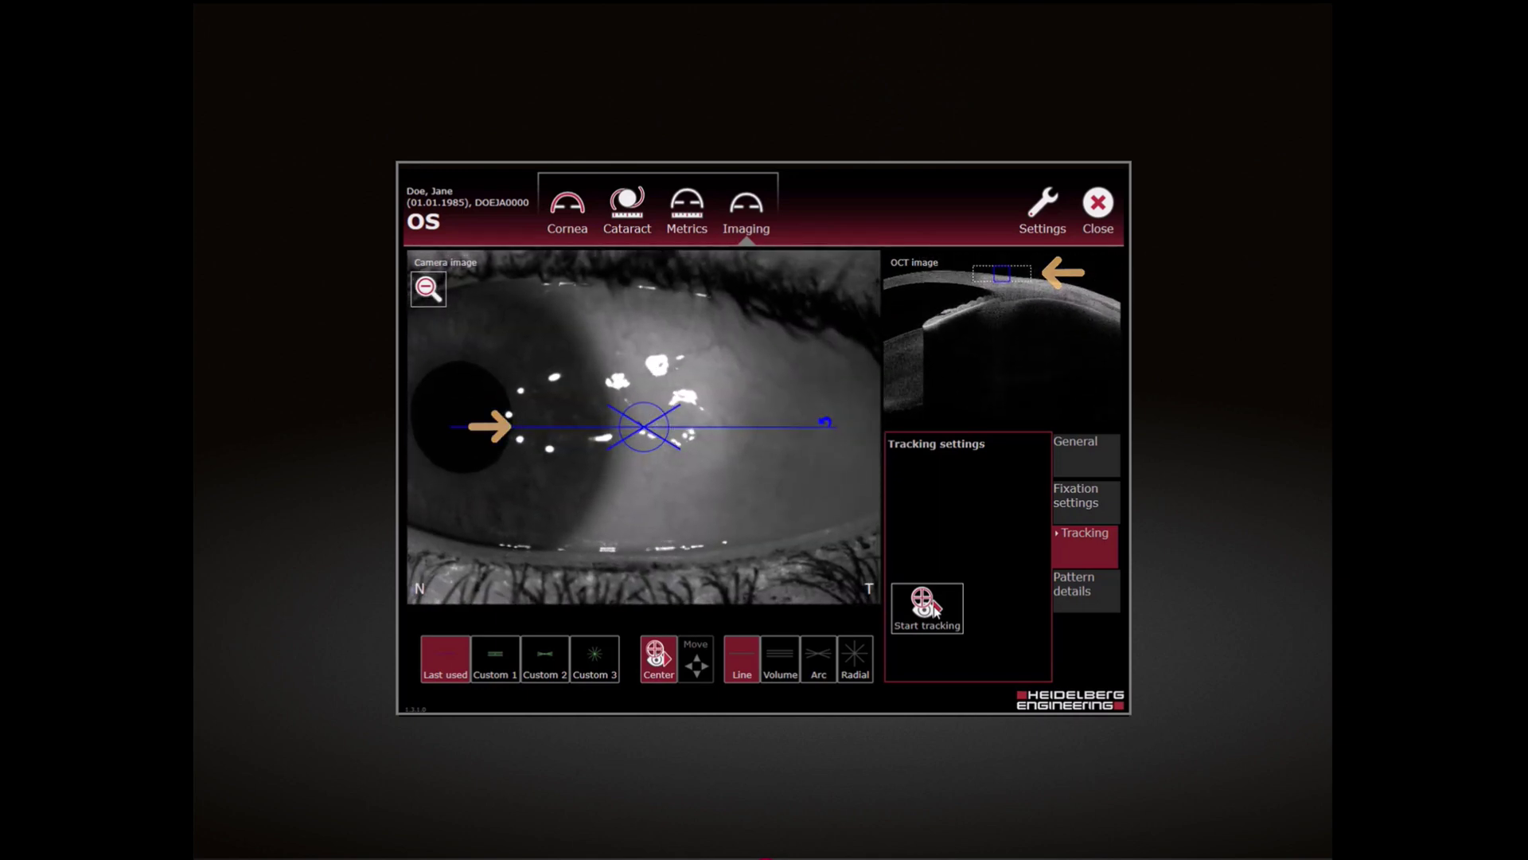
left_click(935, 608)
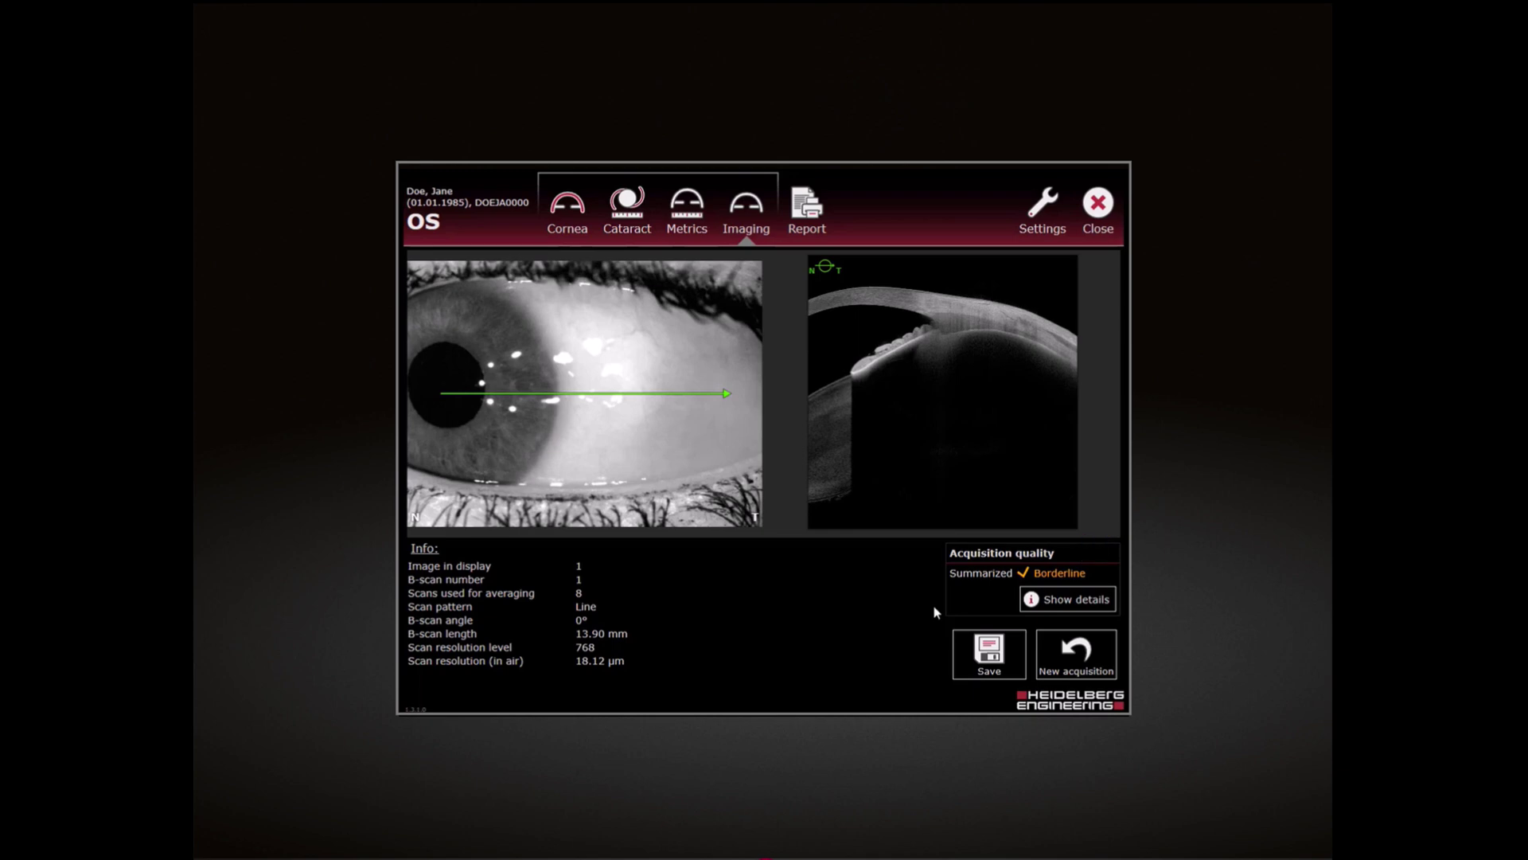
- Show the acquisition quality details of the line scan
left_click(1067, 603)
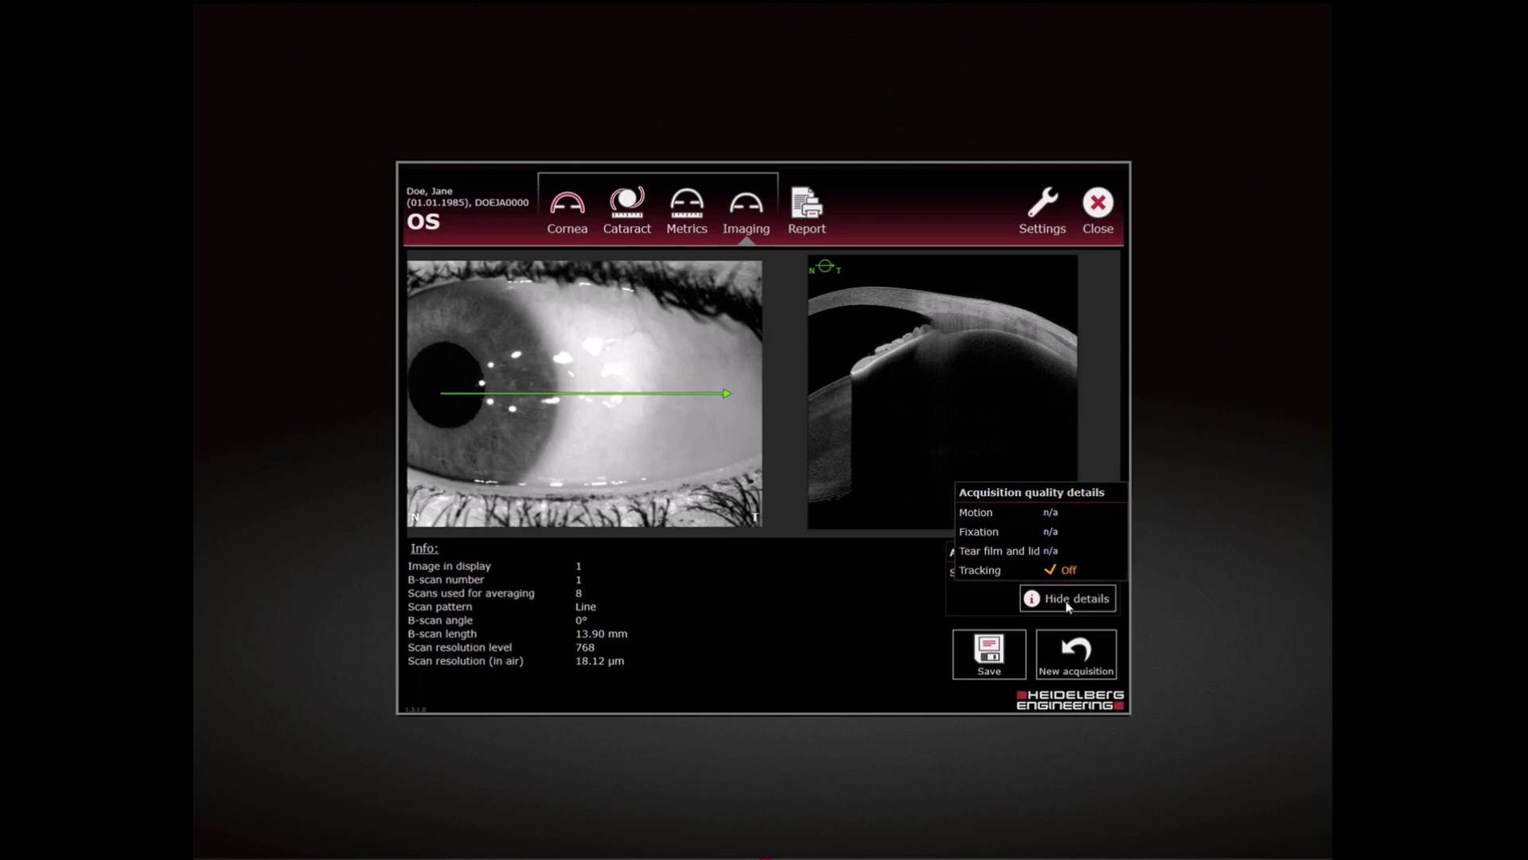
- Hide the acquisition quality details and save the line scan examination with tracking off
left_click(1069, 606)
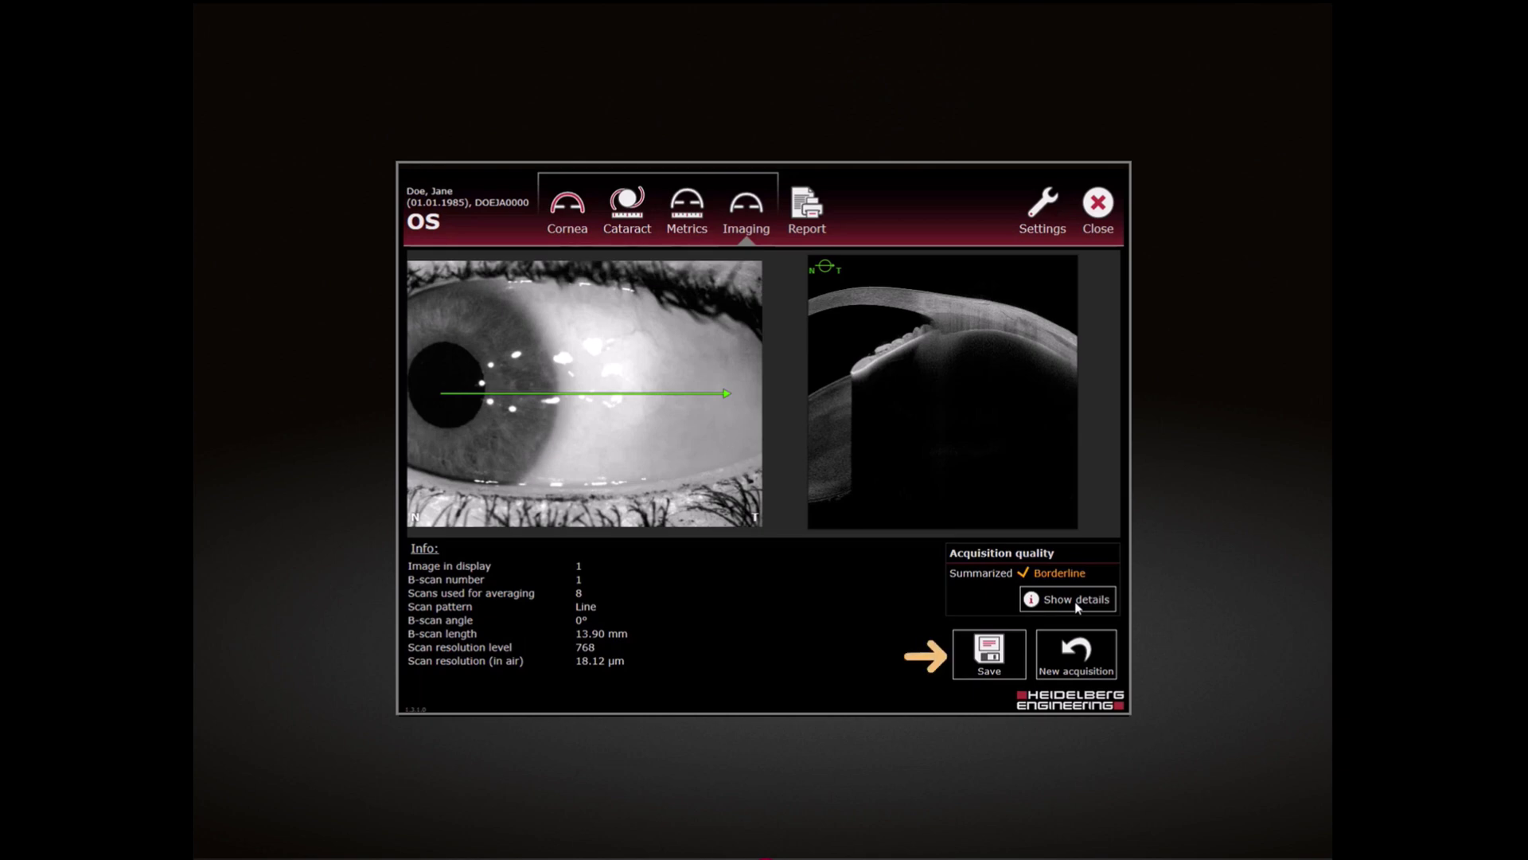
left_click(988, 659)
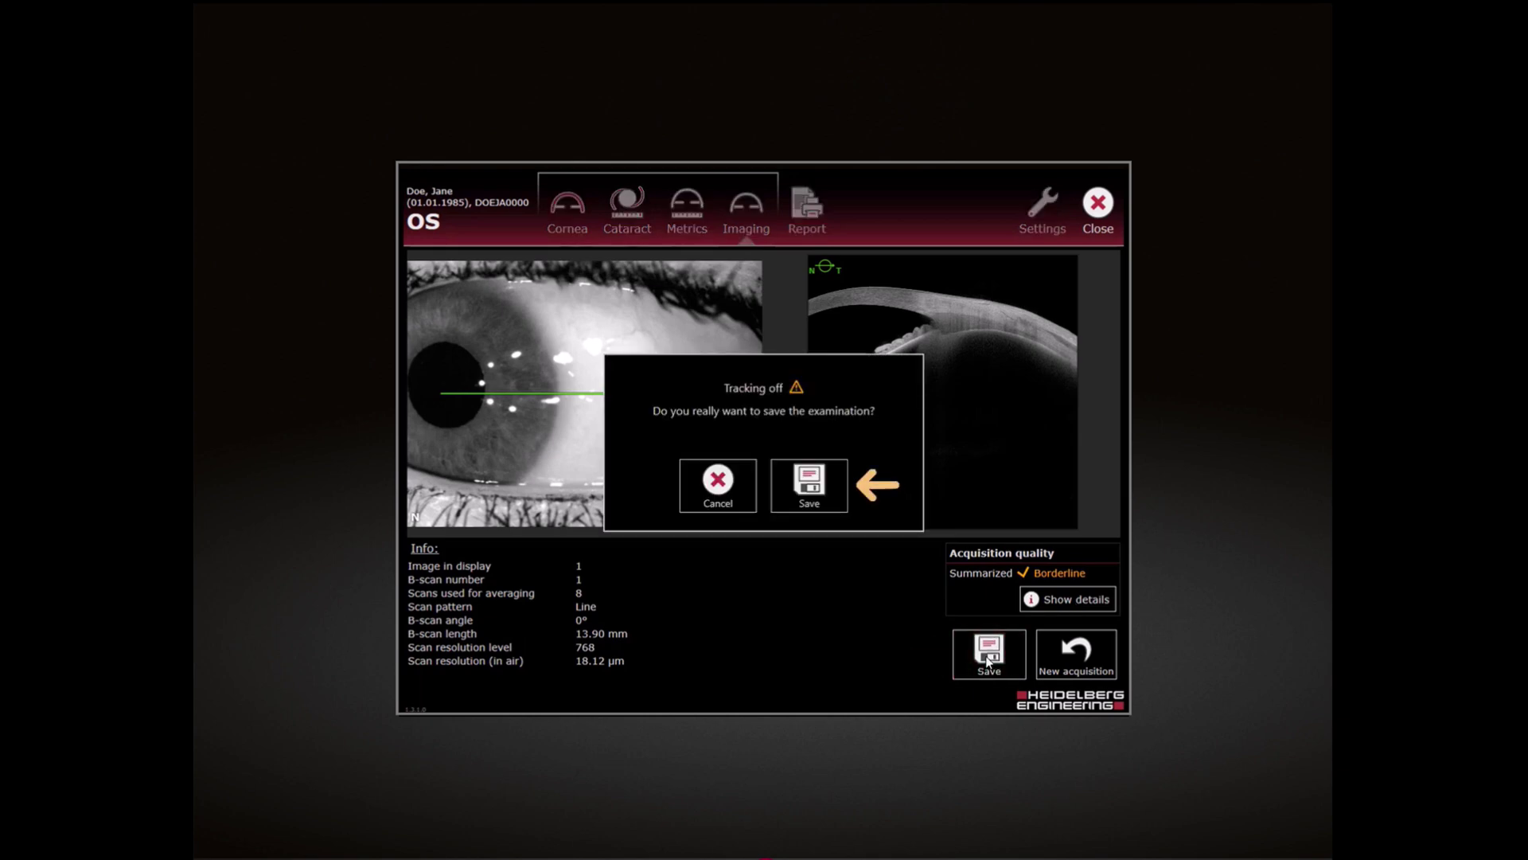
left_click(809, 481)
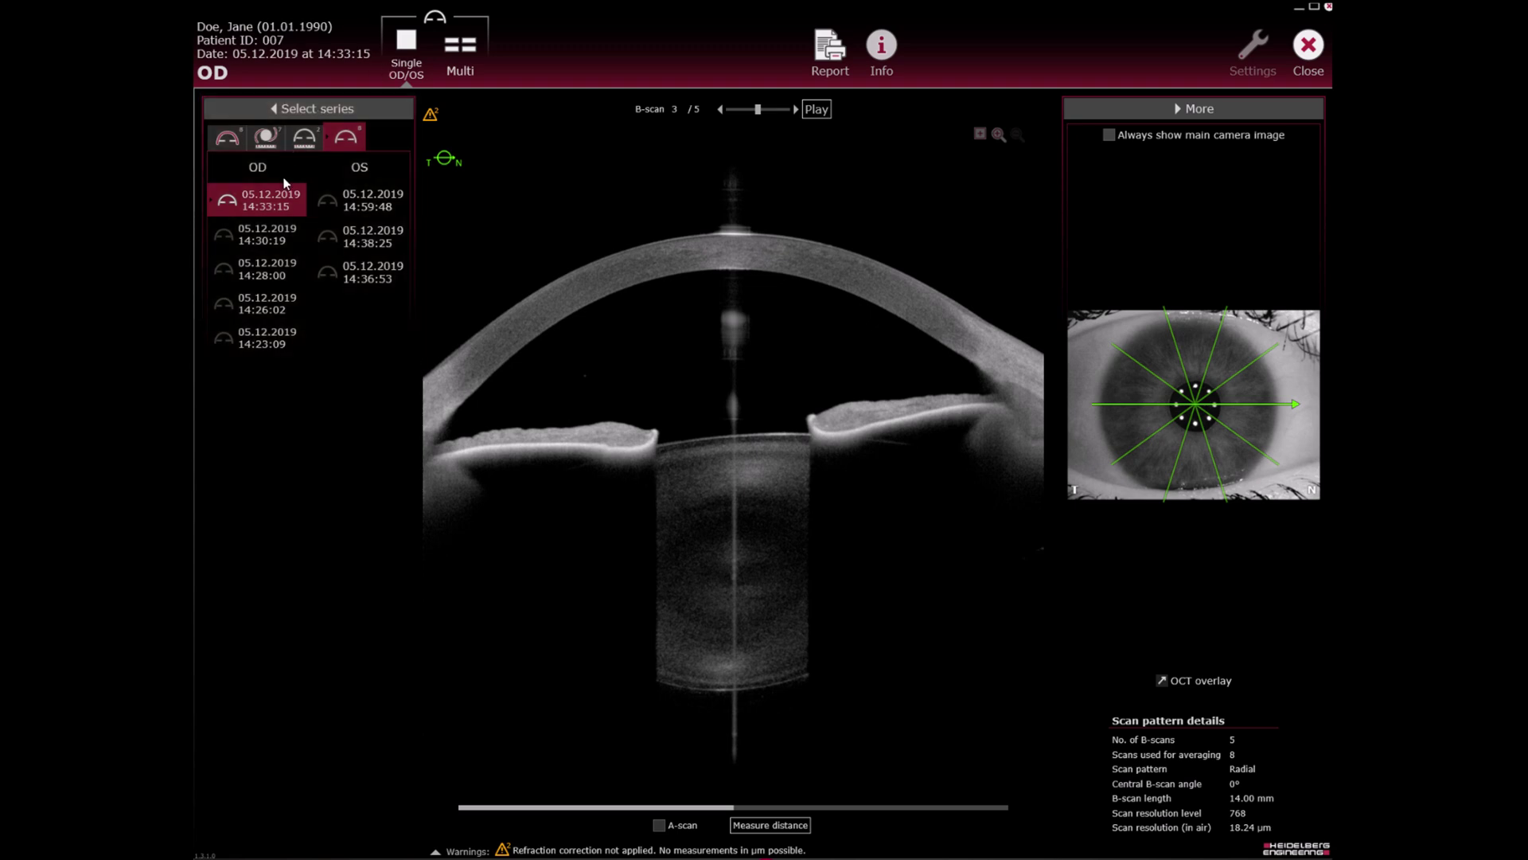
- Open the right eye's arc scan series from 14:28:00 and browse its B-scans from first to last
left_click(270, 275)
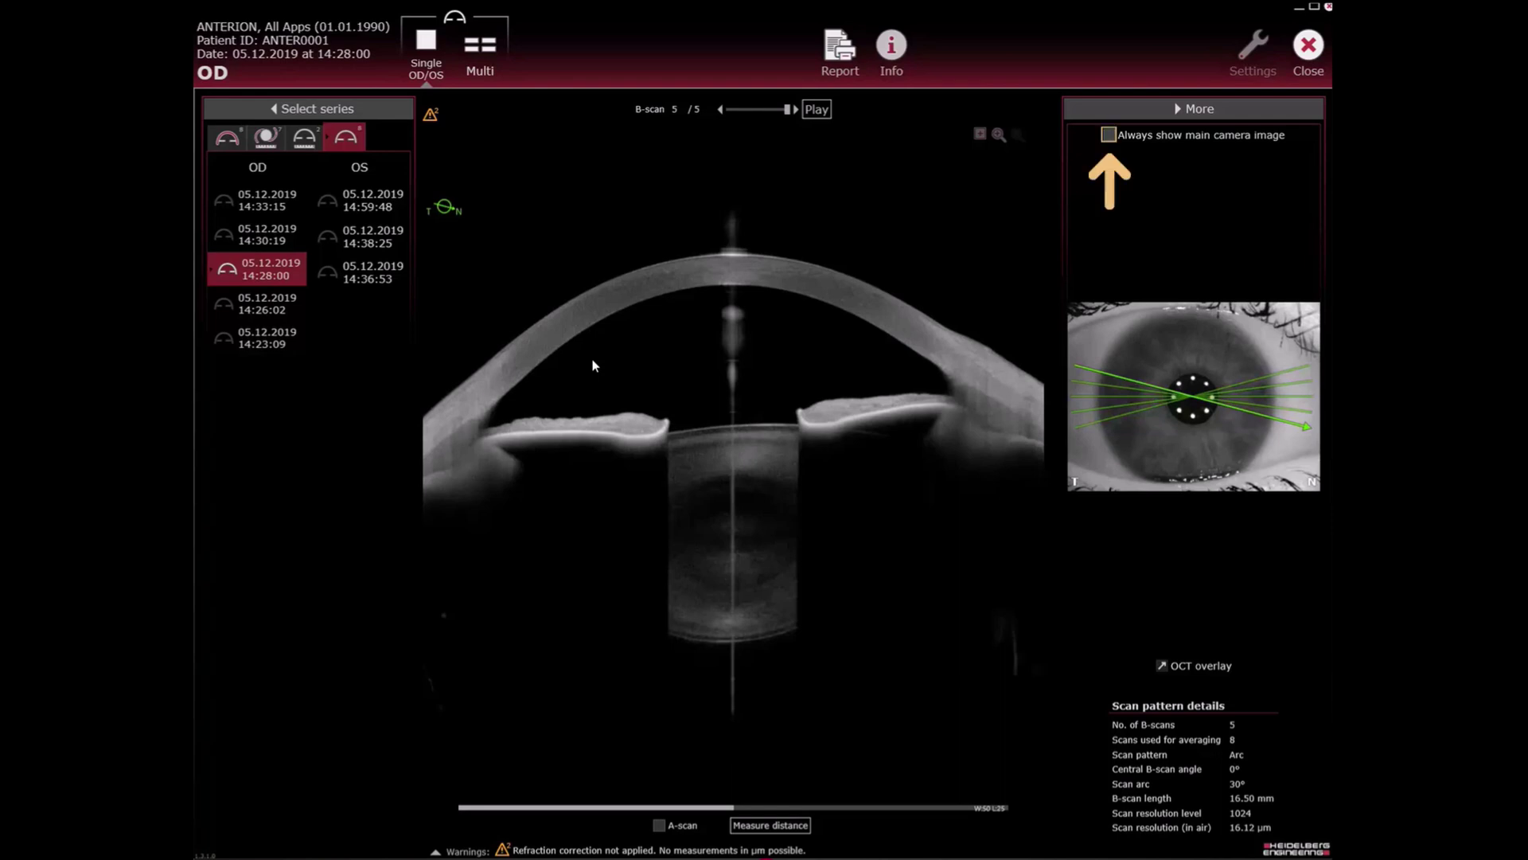
left_click(1106, 135)
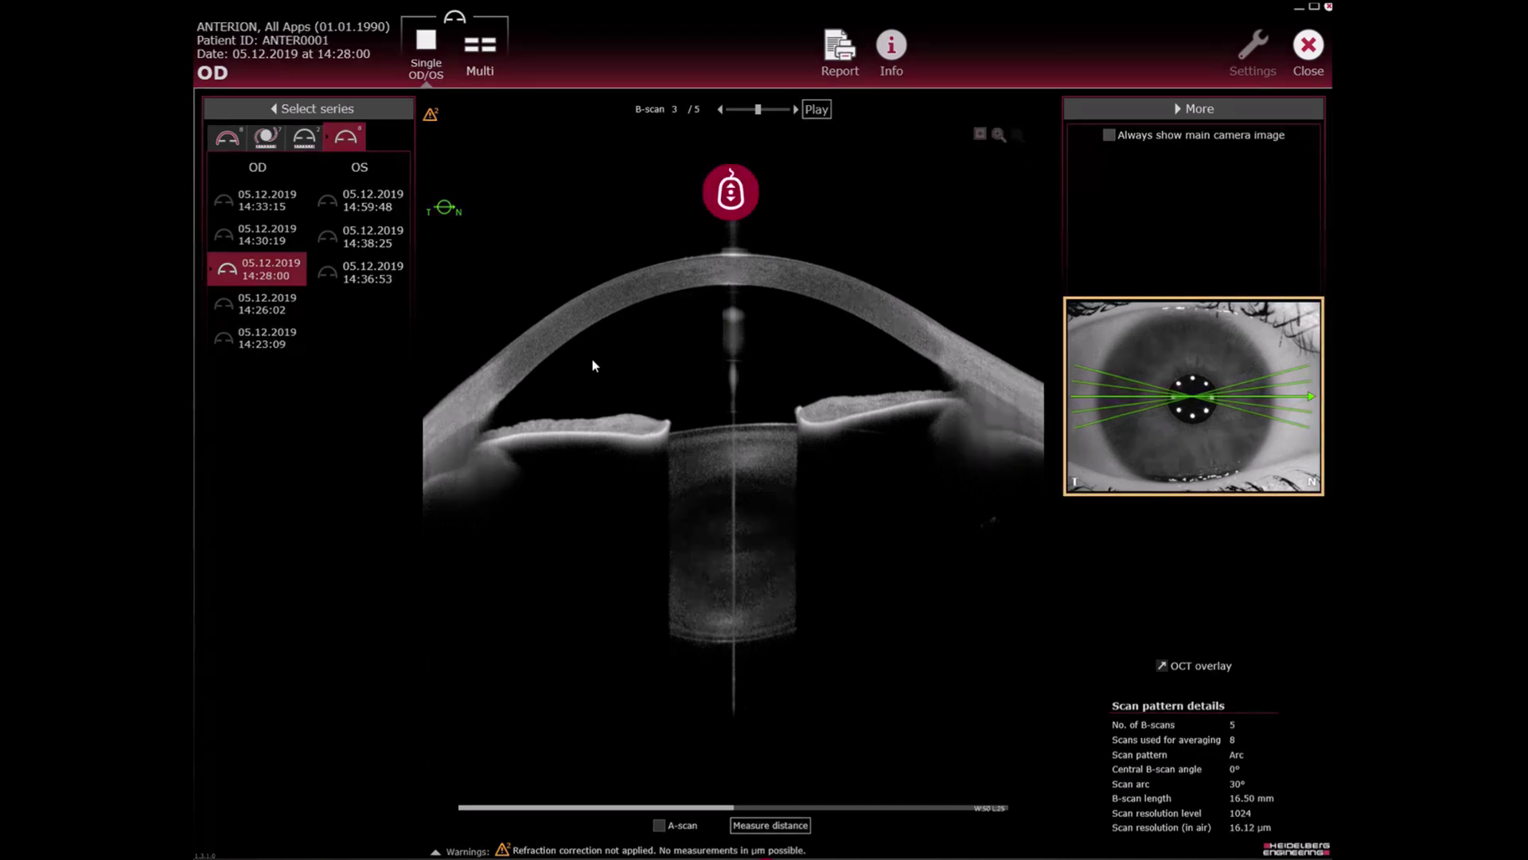
scroll(593, 365, "up", 2)
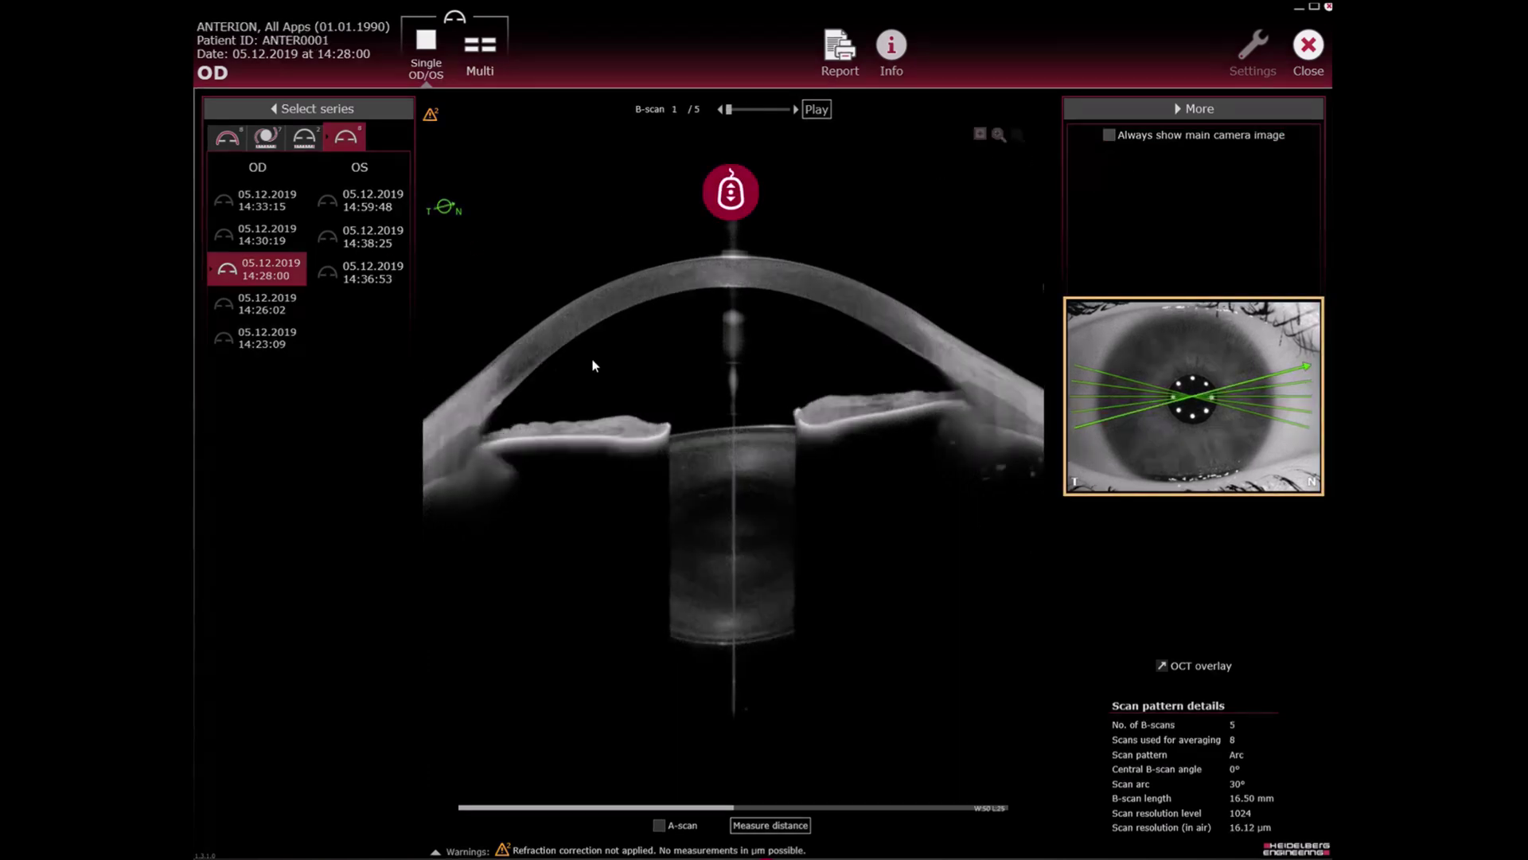
scroll(593, 366, "down", 4)
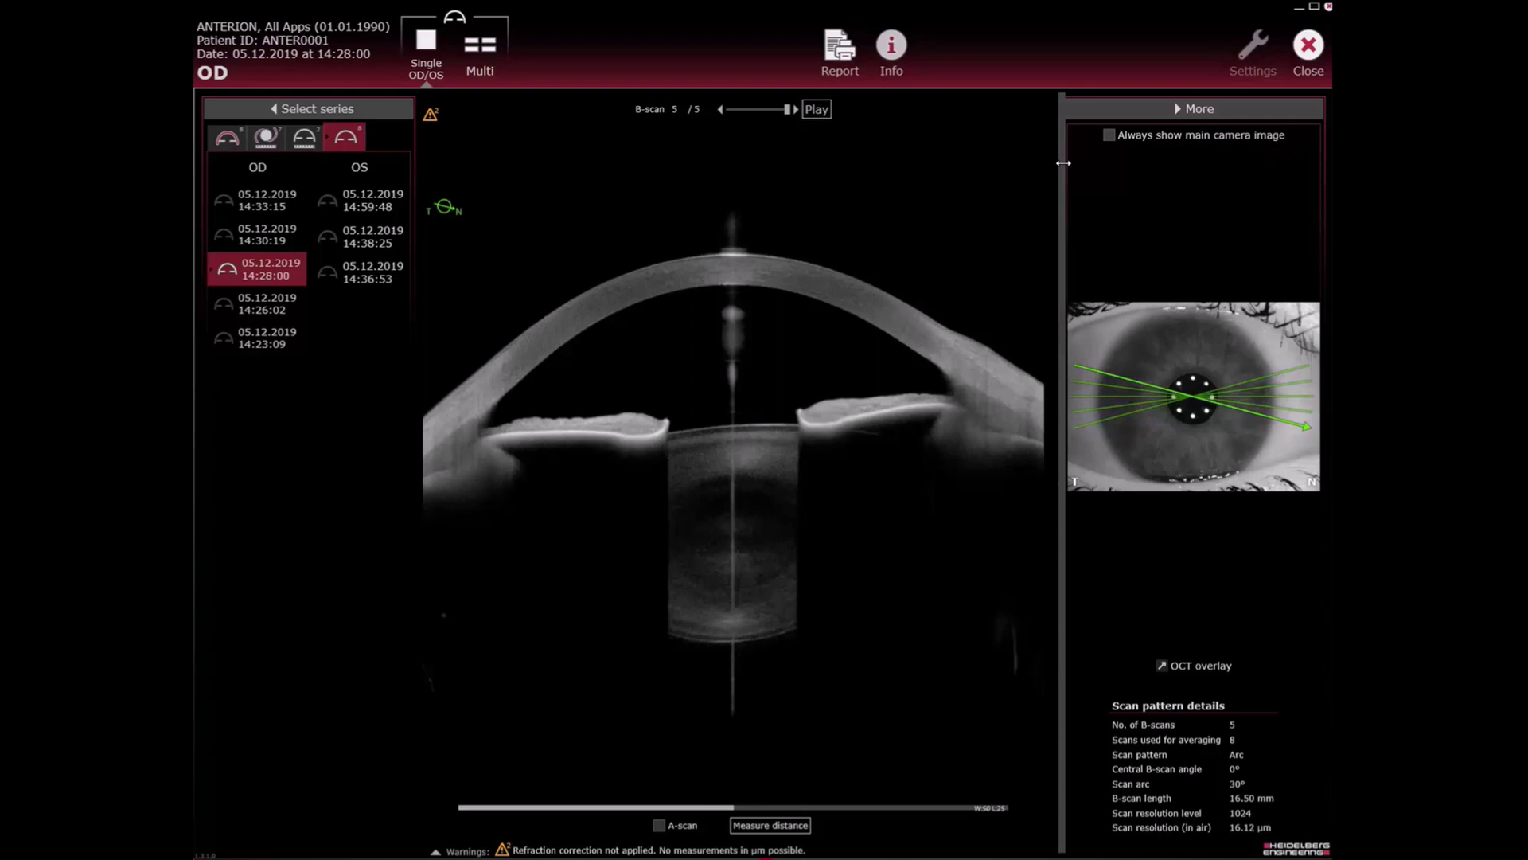
mouse_move(1061, 160)
left_mouse_down()
mouse_move(917, 155)
mouse_move(1072, 165)
left_mouse_up()
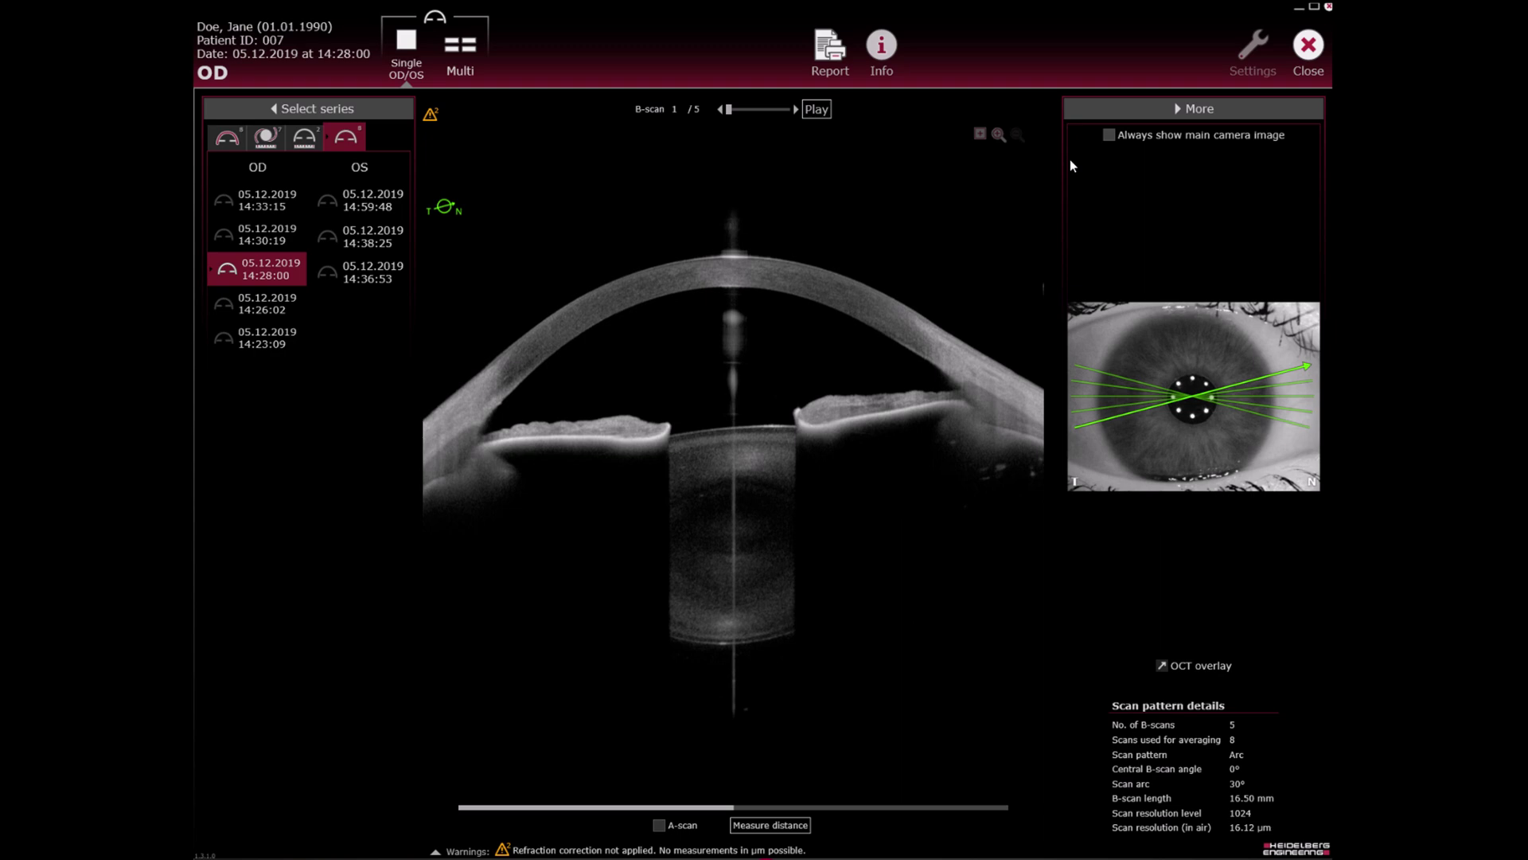
- Step forward through the arc series' B-scans, play them as a sequence and select B-scan 5 by its scan line on the camera image
left_click(796, 110)
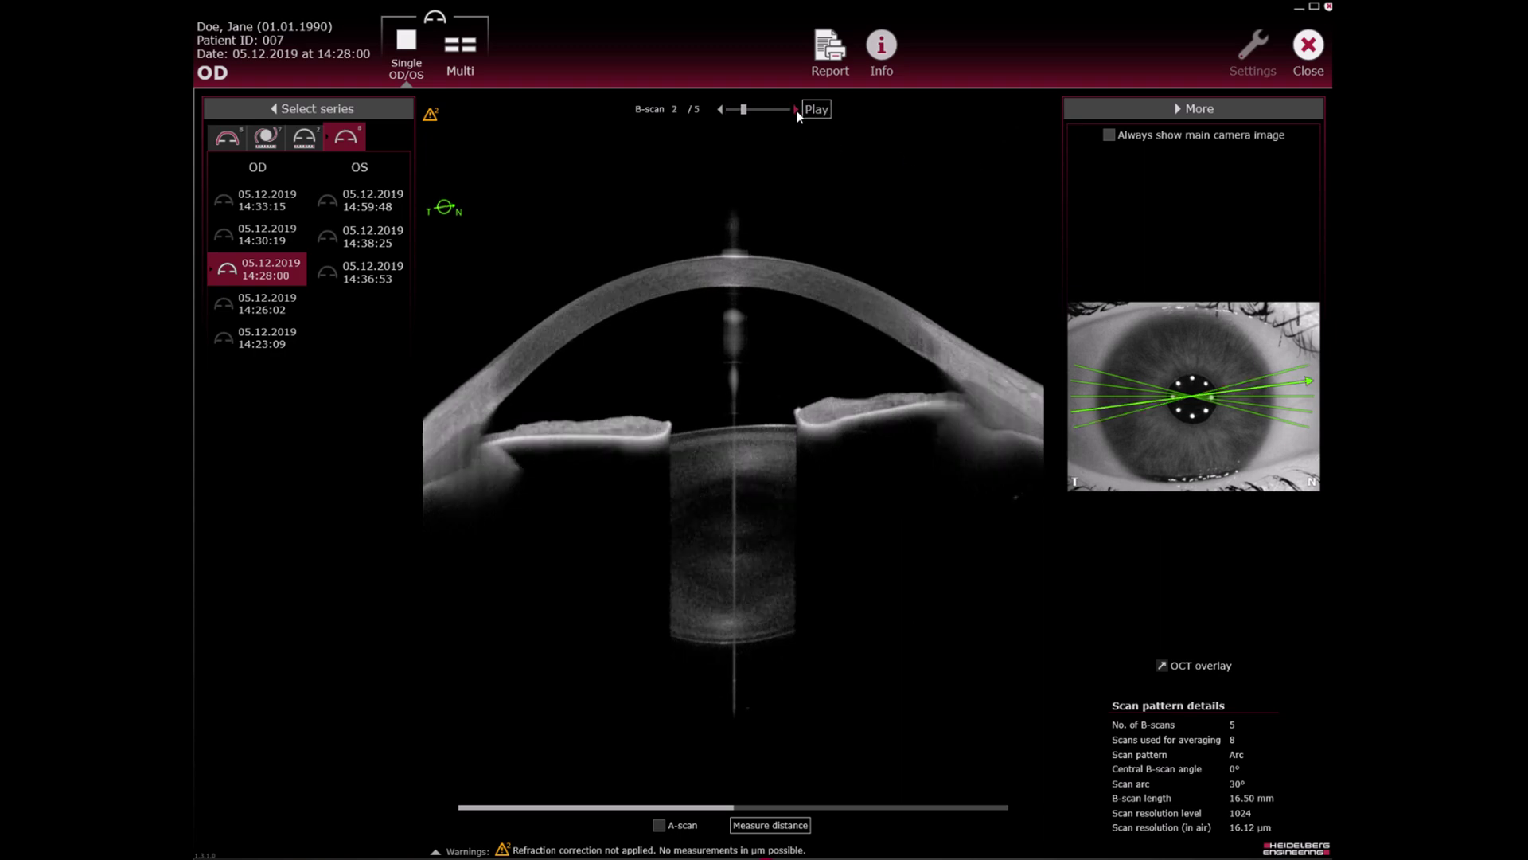
left_click(796, 110)
left_click(796, 110)
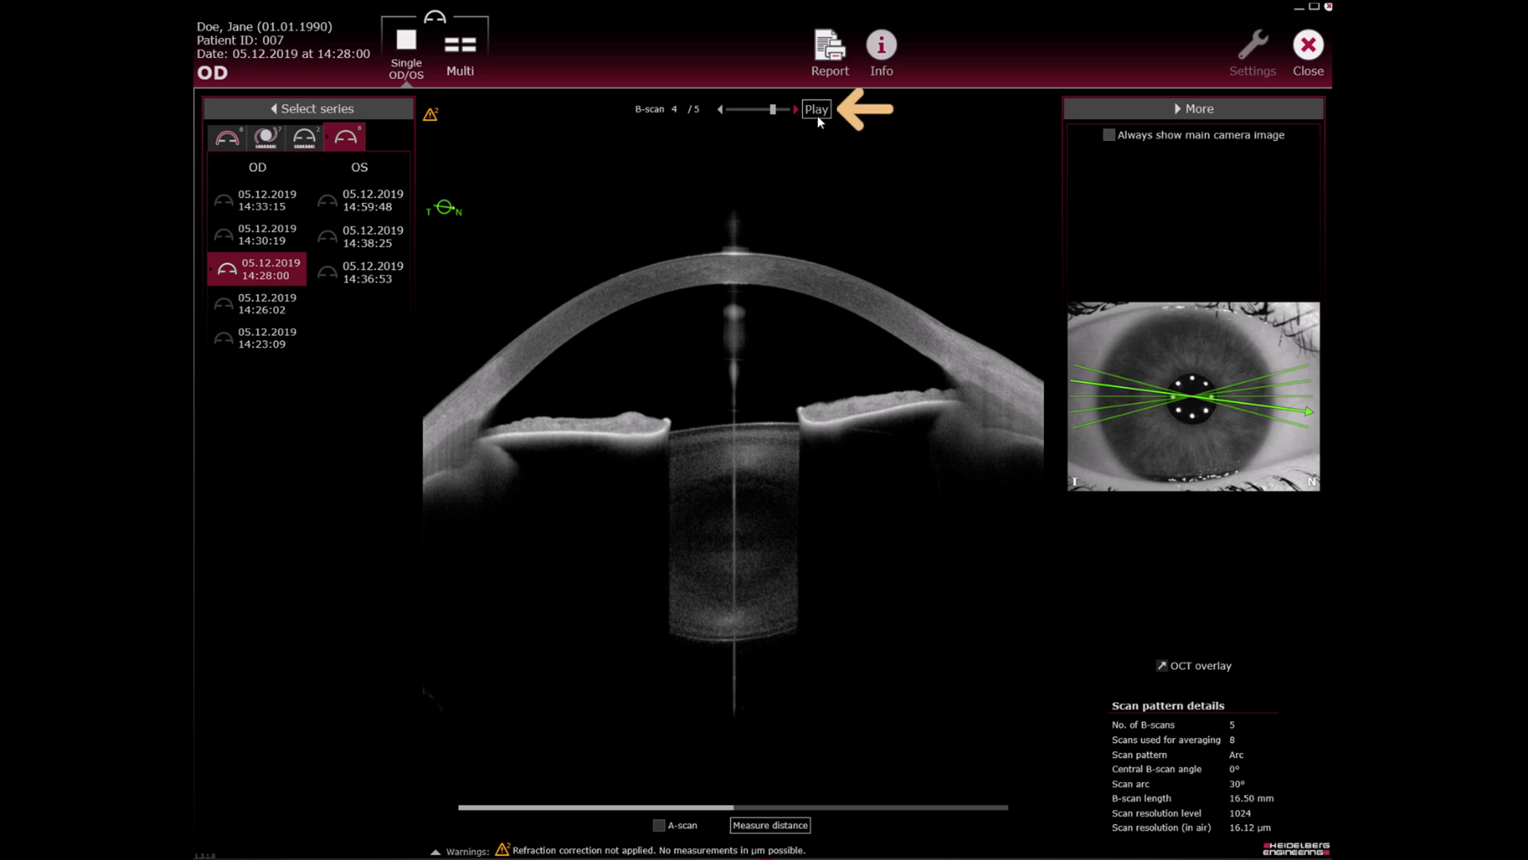
left_click(817, 112)
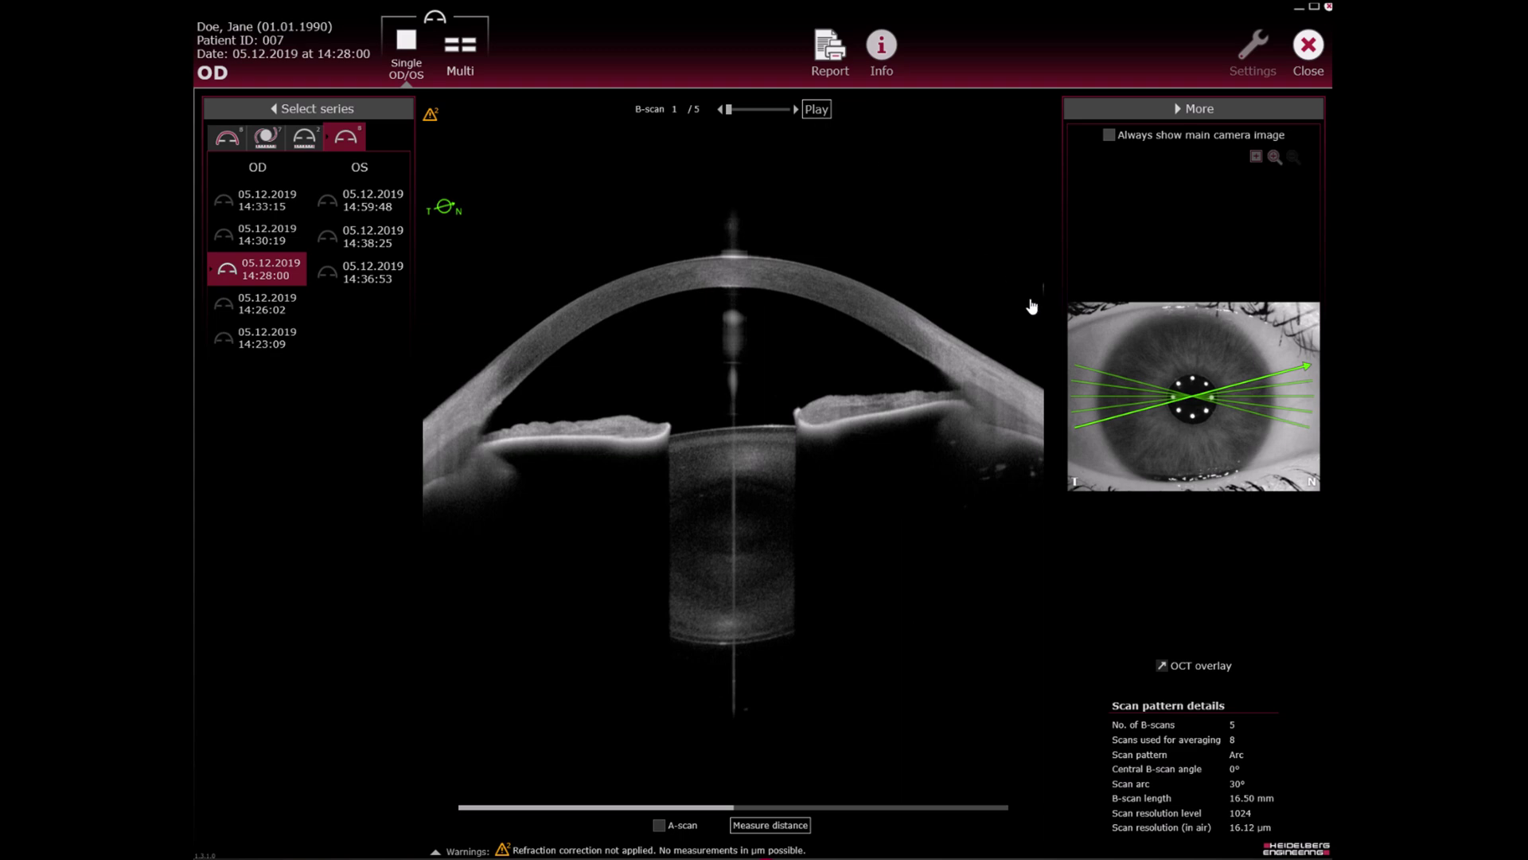
left_click(1118, 380)
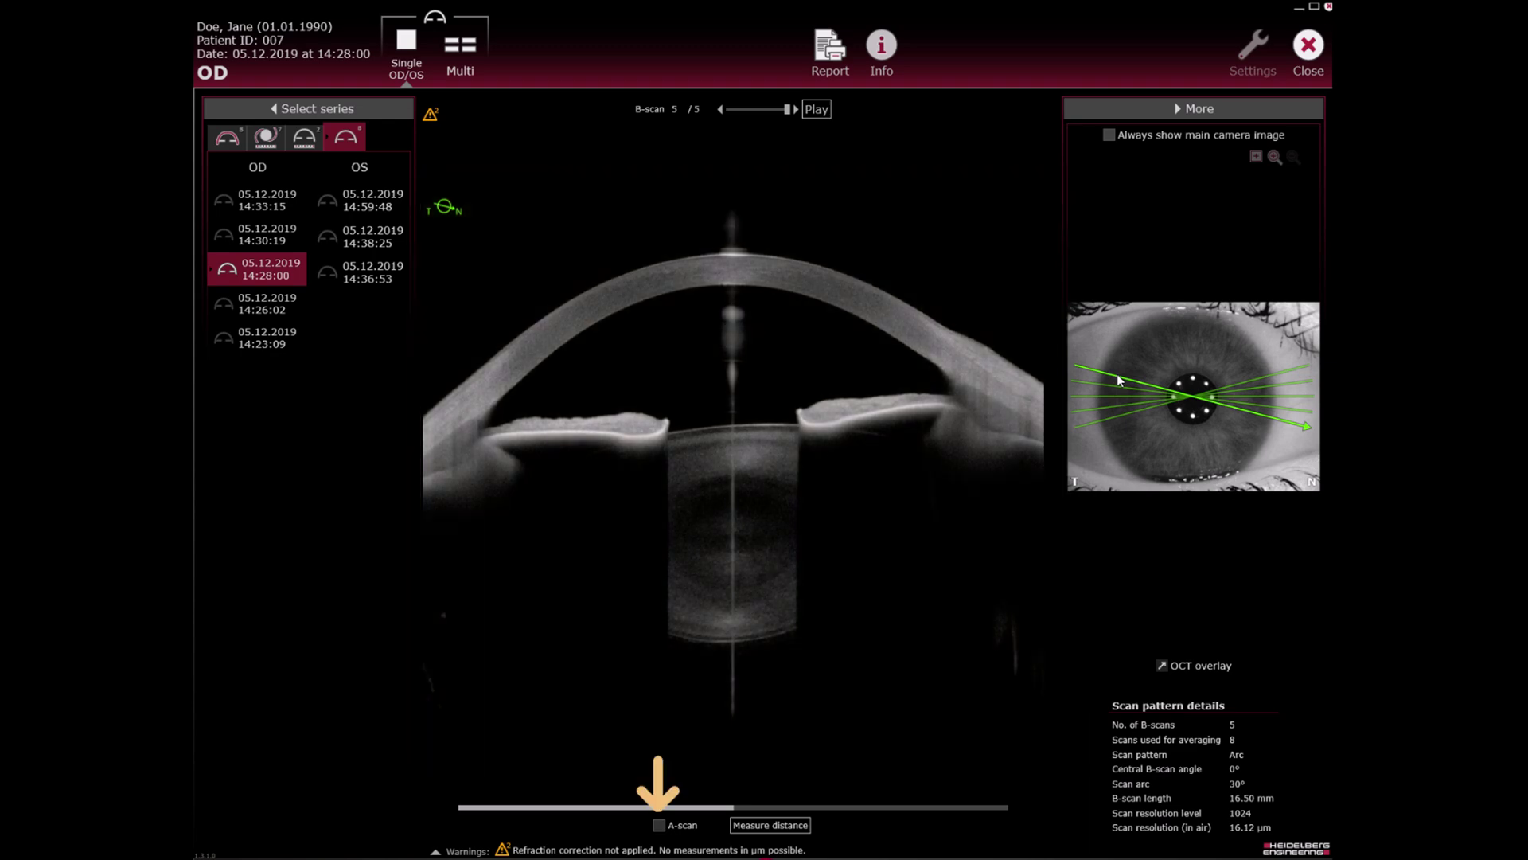
- Show and hide the A-scan line on the B-scan, and switch the OCT overlay on the camera image off and on
left_click(659, 824)
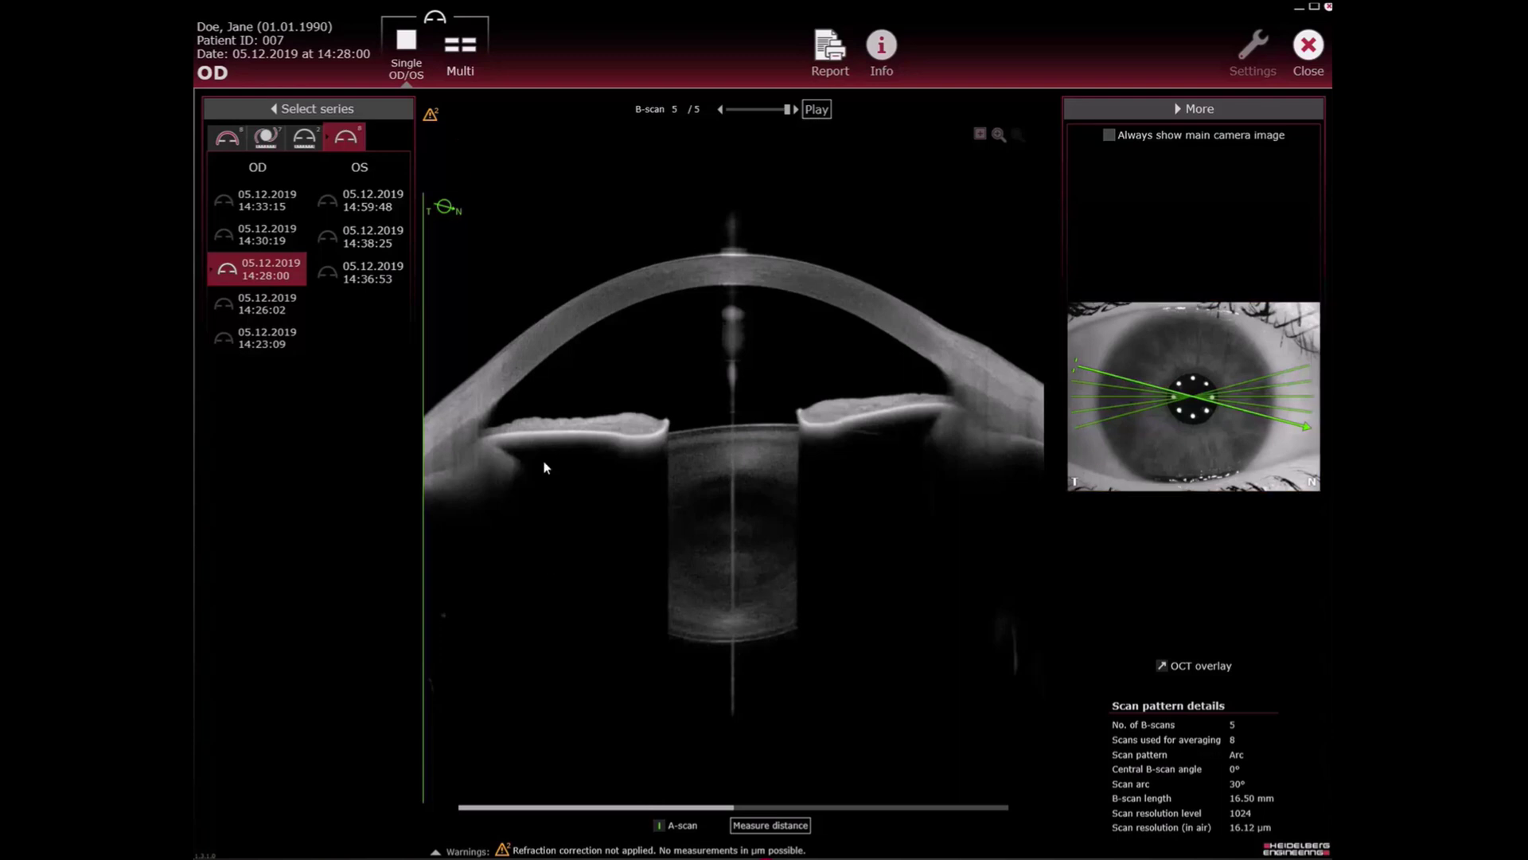
mouse_move(425, 333)
left_mouse_down()
mouse_move(617, 317)
mouse_move(407, 386)
left_mouse_up()
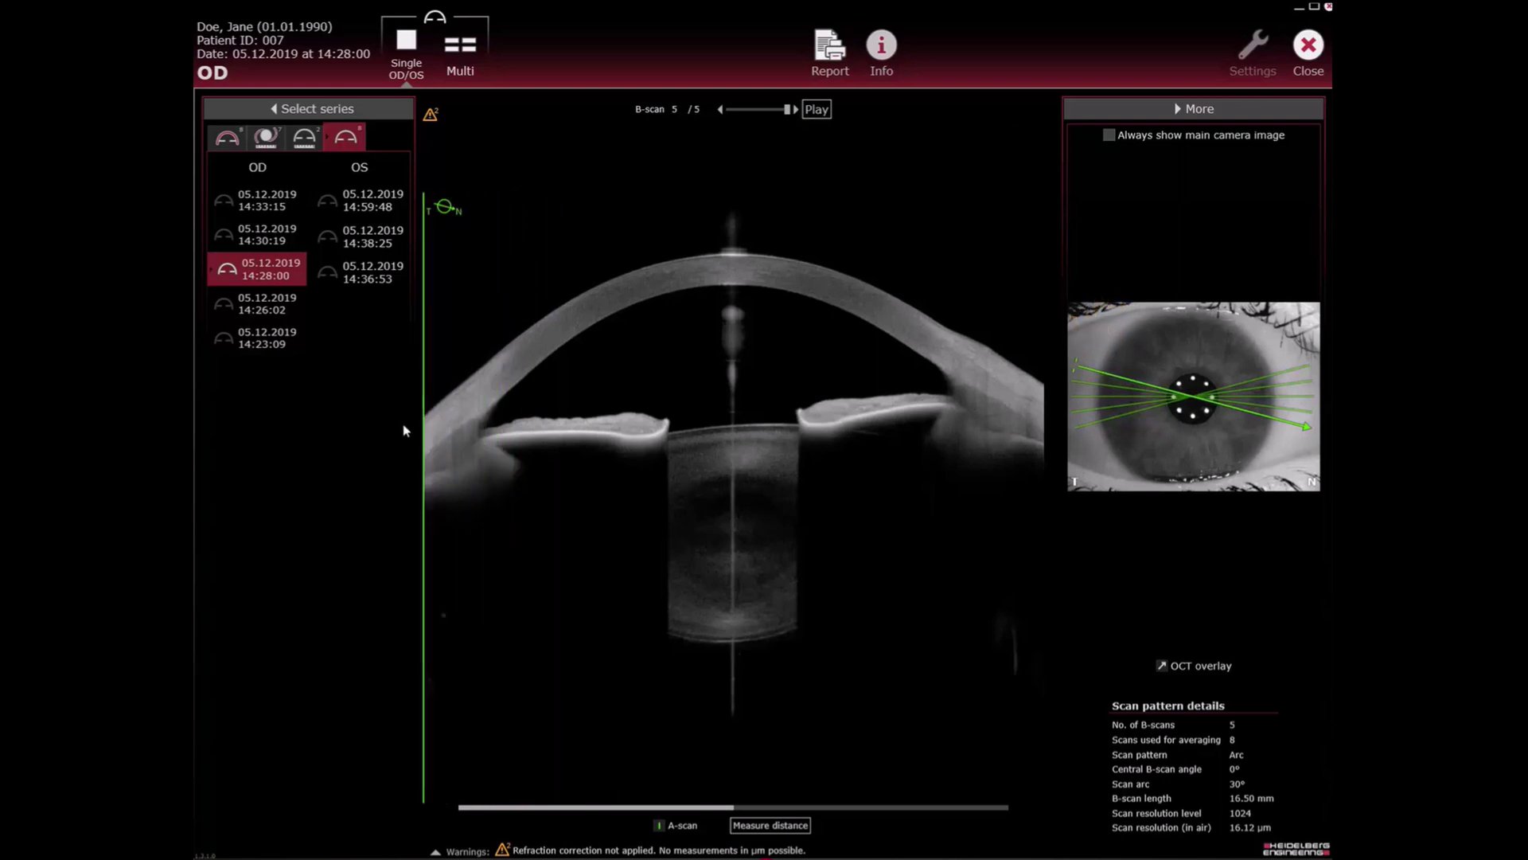
left_click(660, 826)
left_click(660, 826)
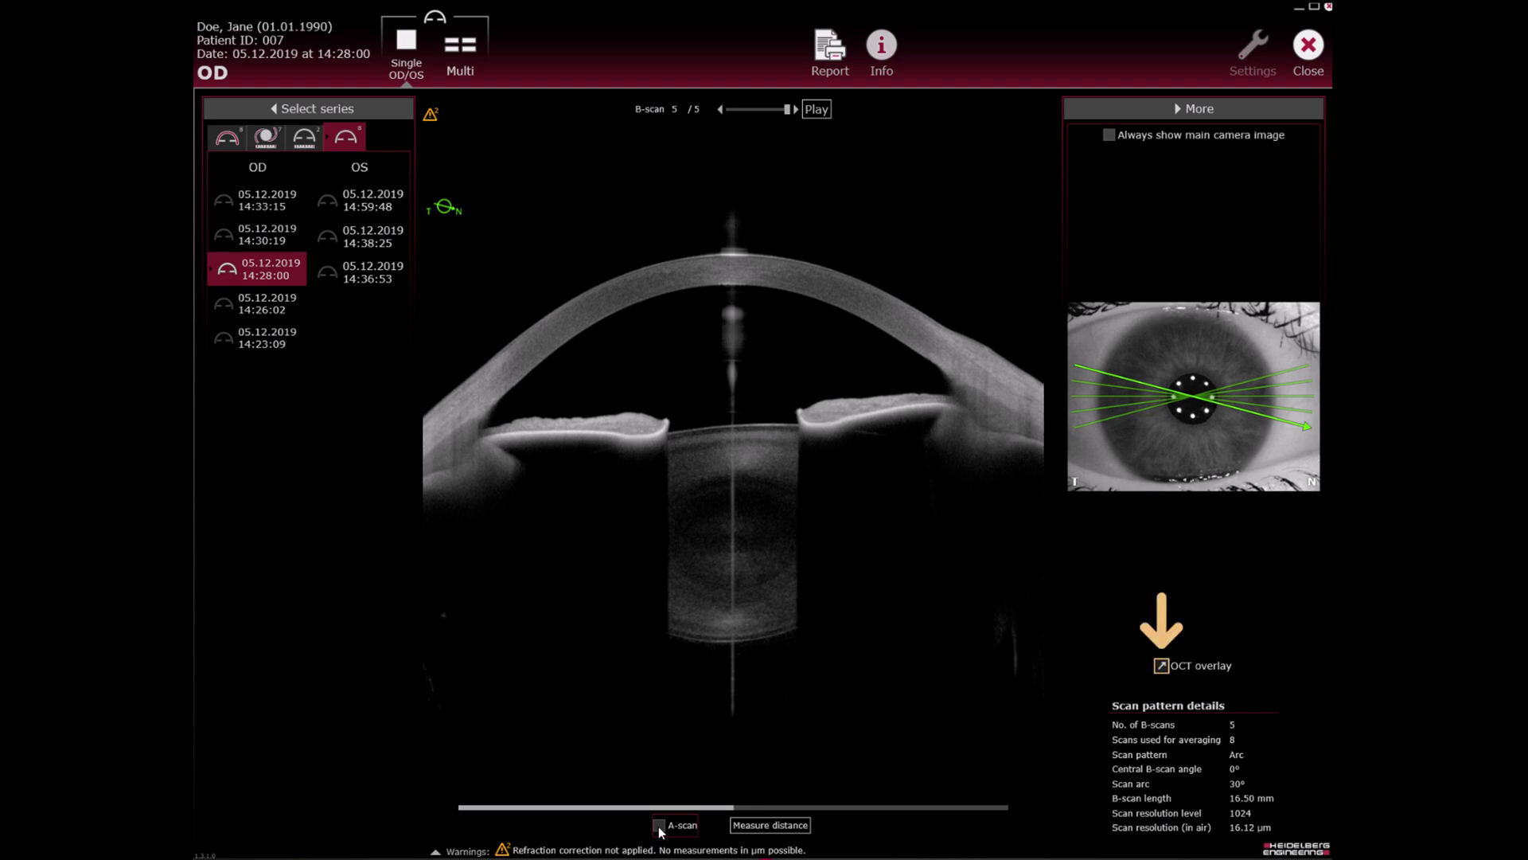
left_click(1164, 665)
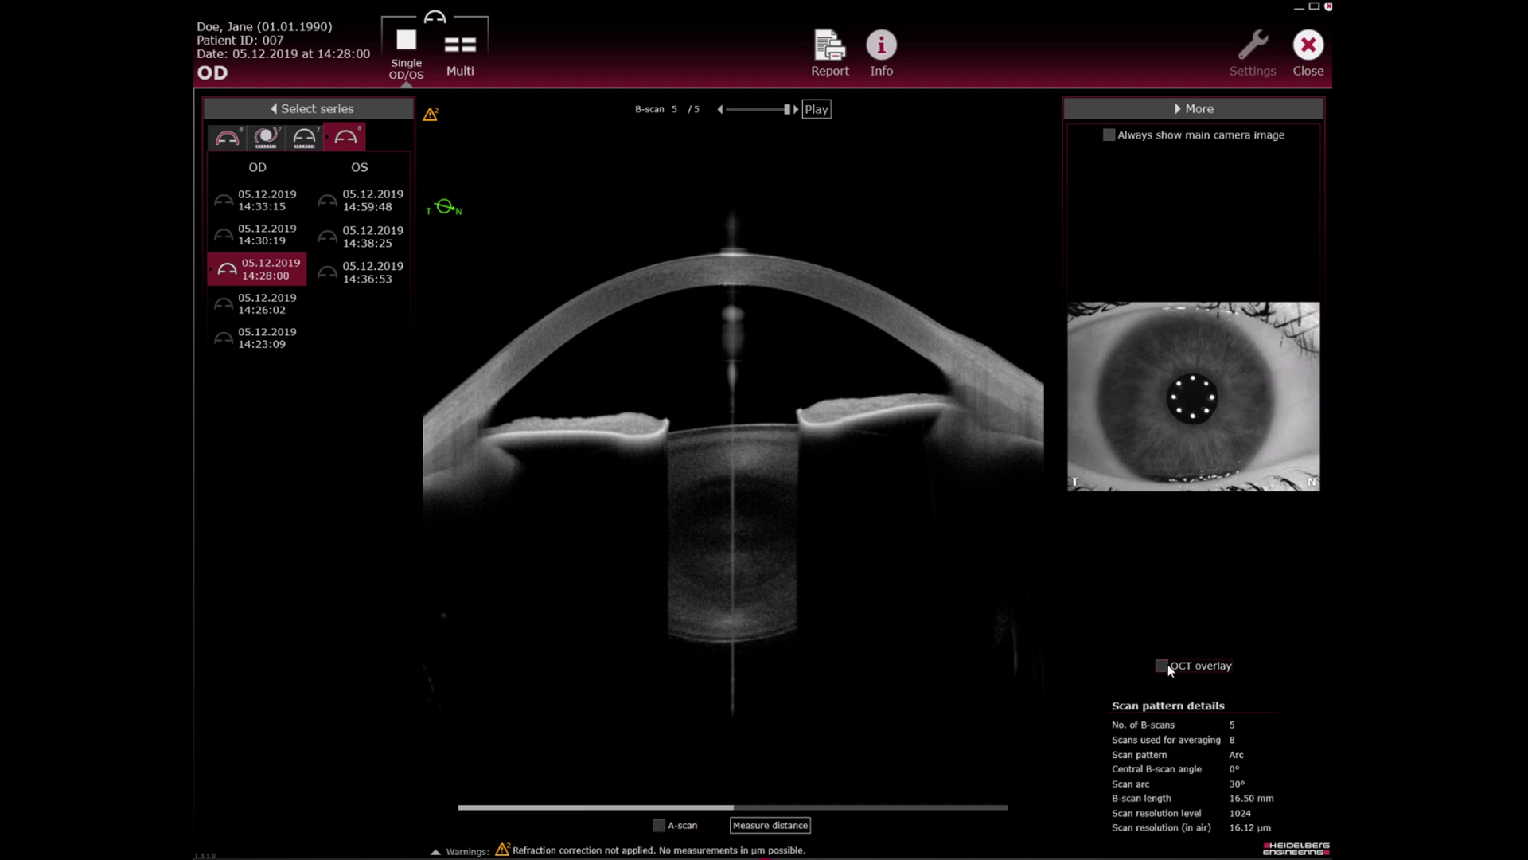
left_click(1169, 666)
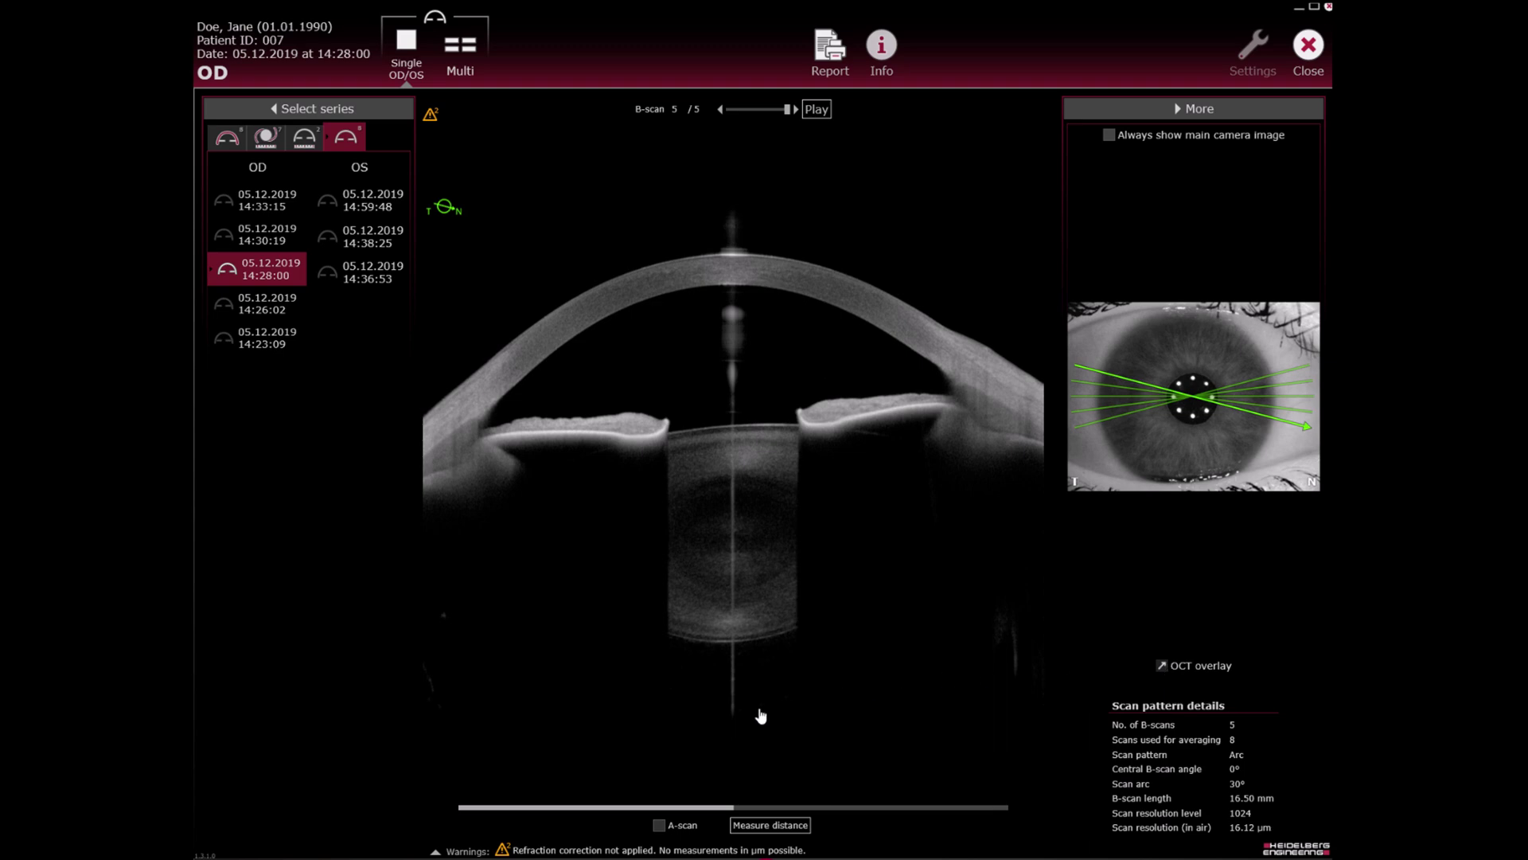
- Darken B-scan 5 by shifting its grayscale range, and narrow the range to raise the contrast
left_click(656, 808)
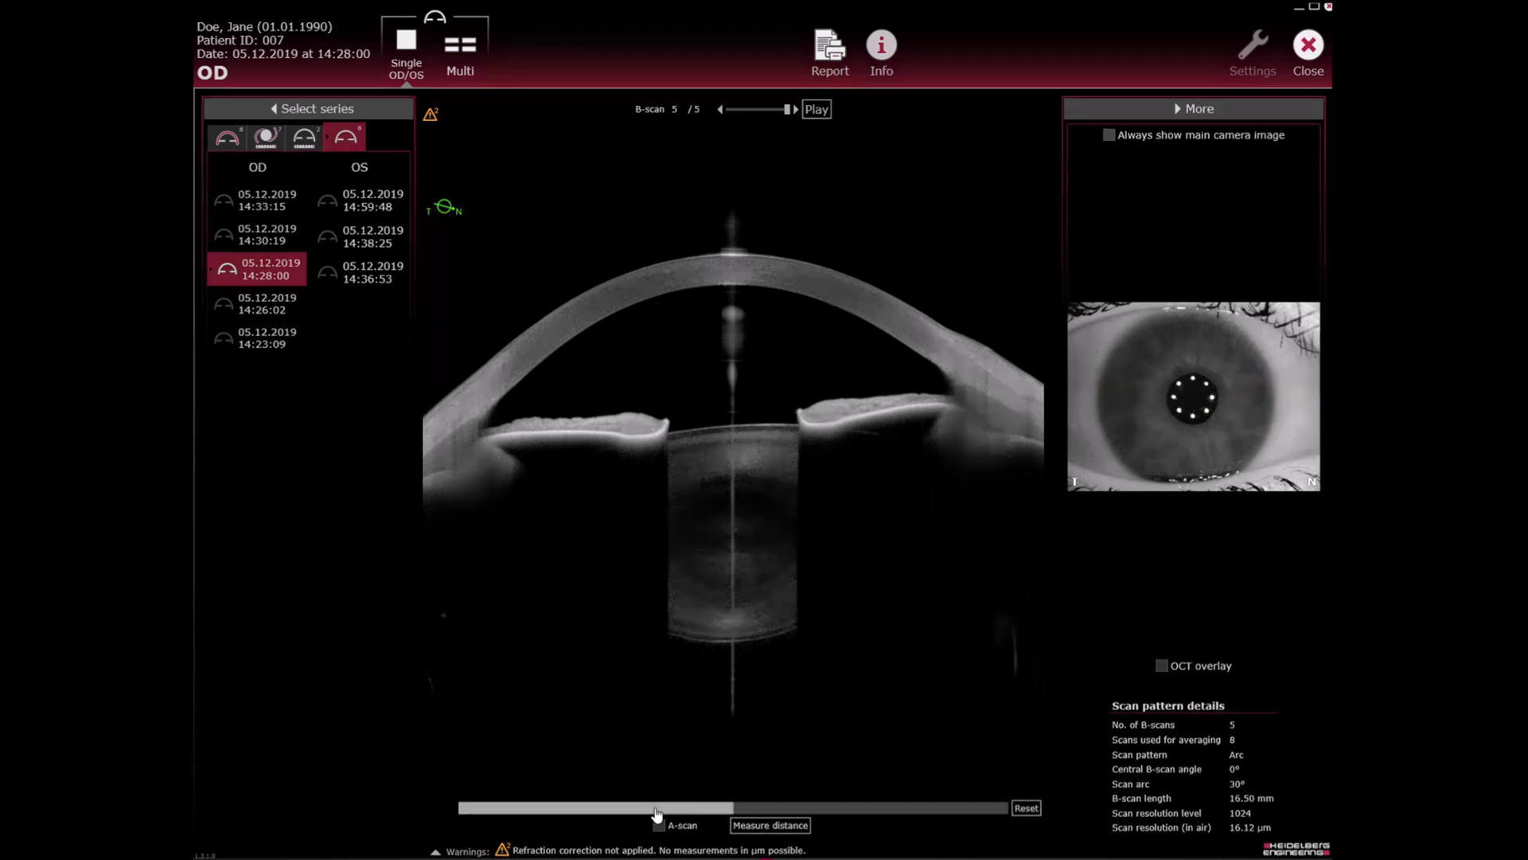
left_click_drag(656, 812, 729, 814)
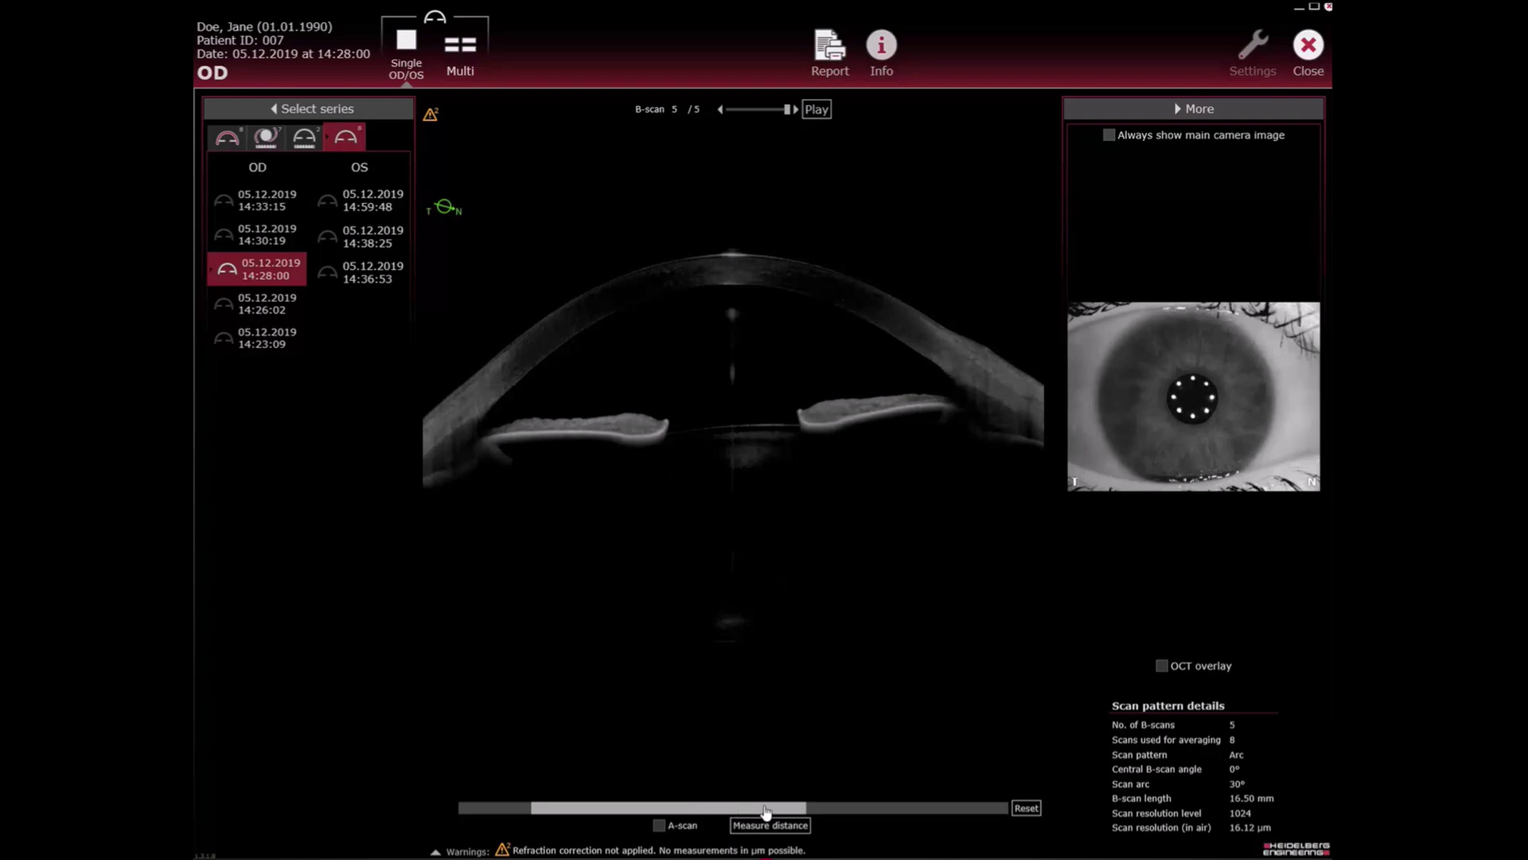
left_click_drag(802, 809, 741, 808)
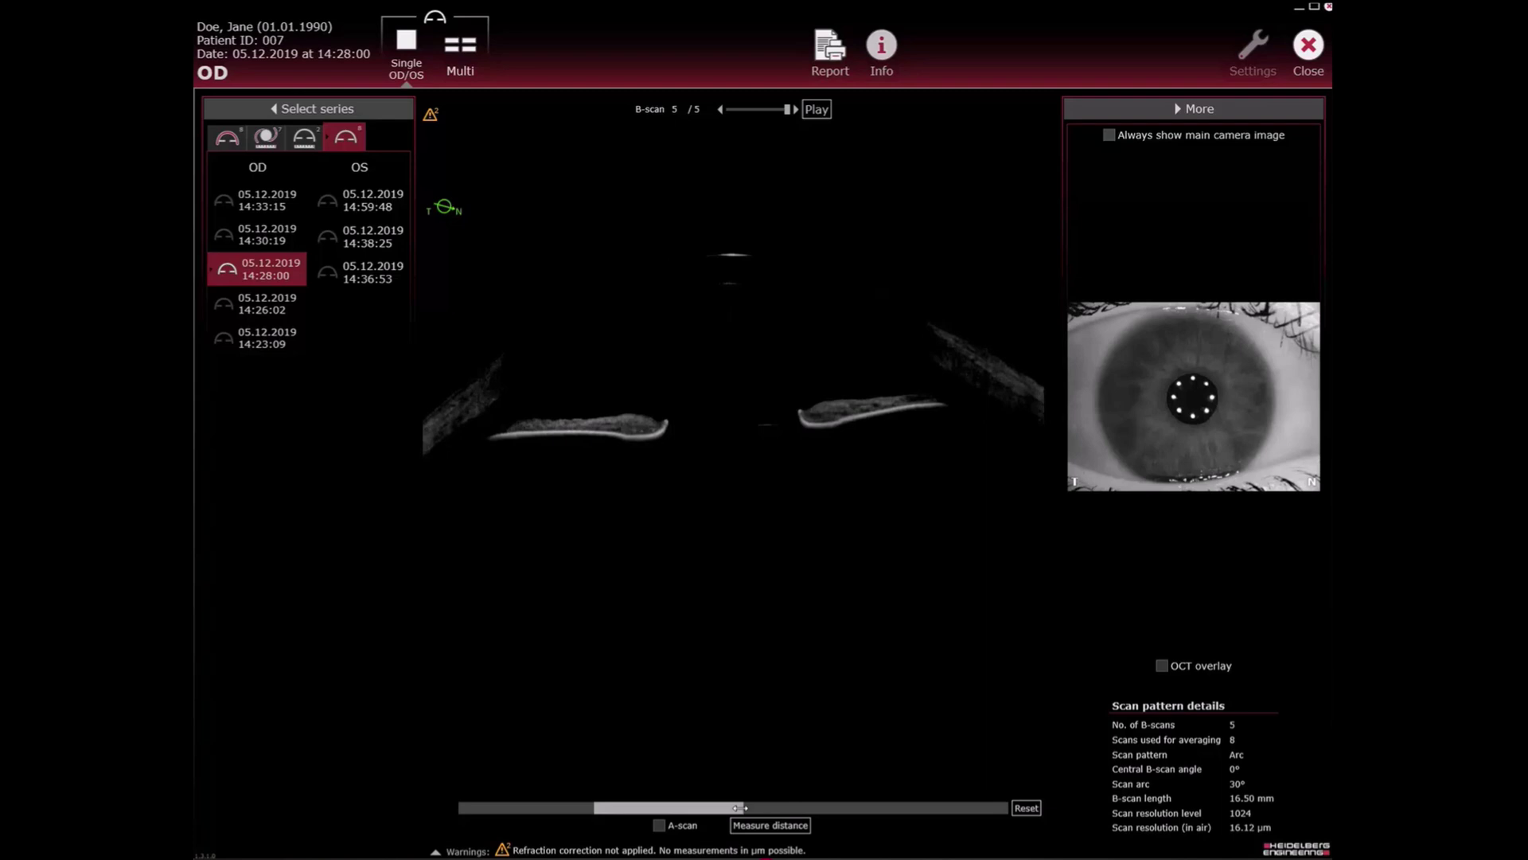
- Adjust brightness and contrast directly within the B-scan image and reset both to their defaults
key("alt")
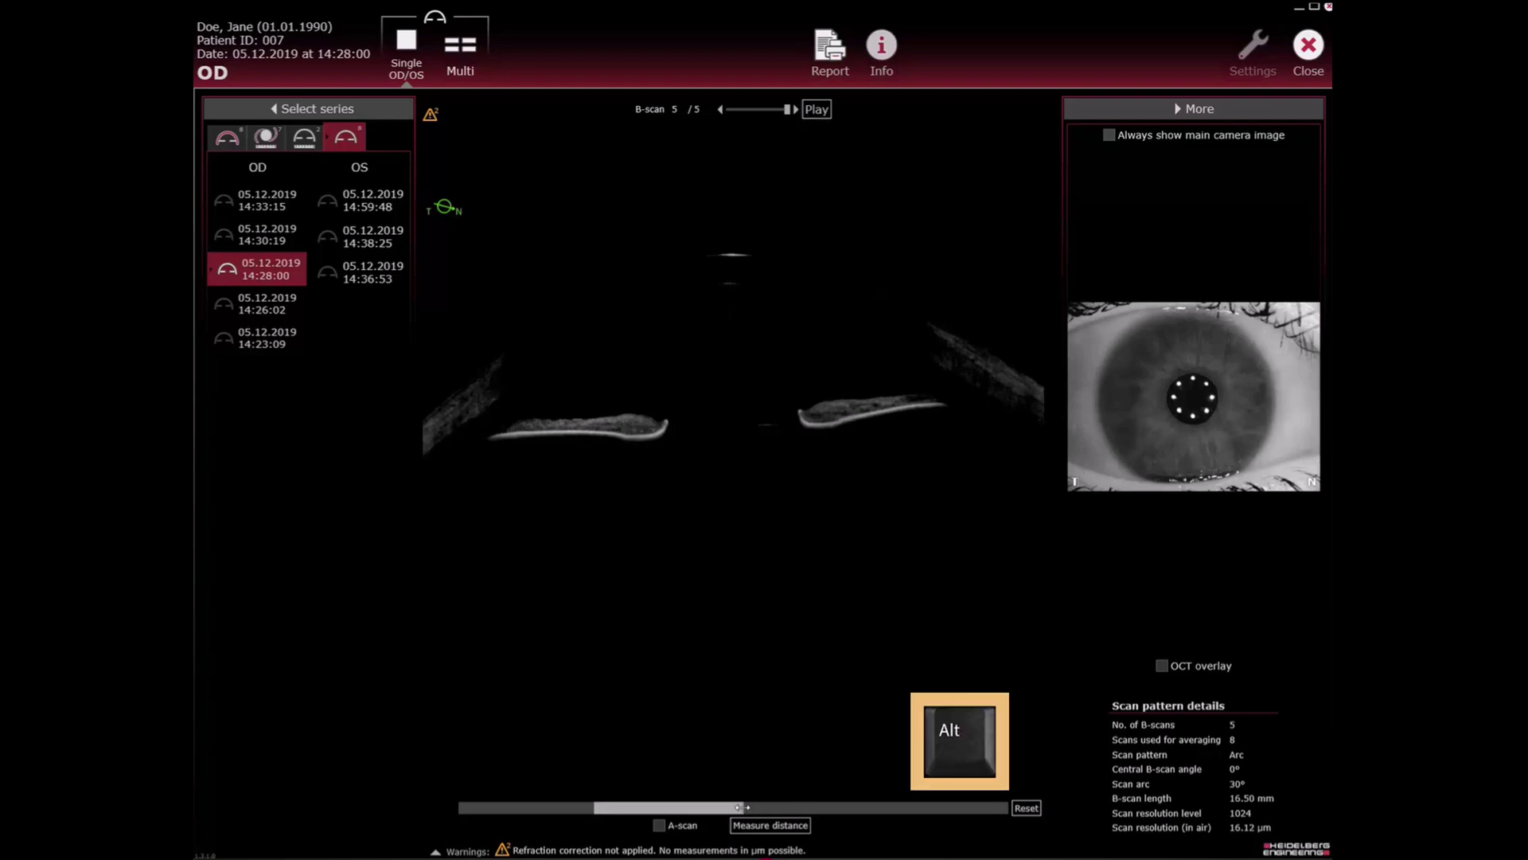
left_click(773, 678, "alt")
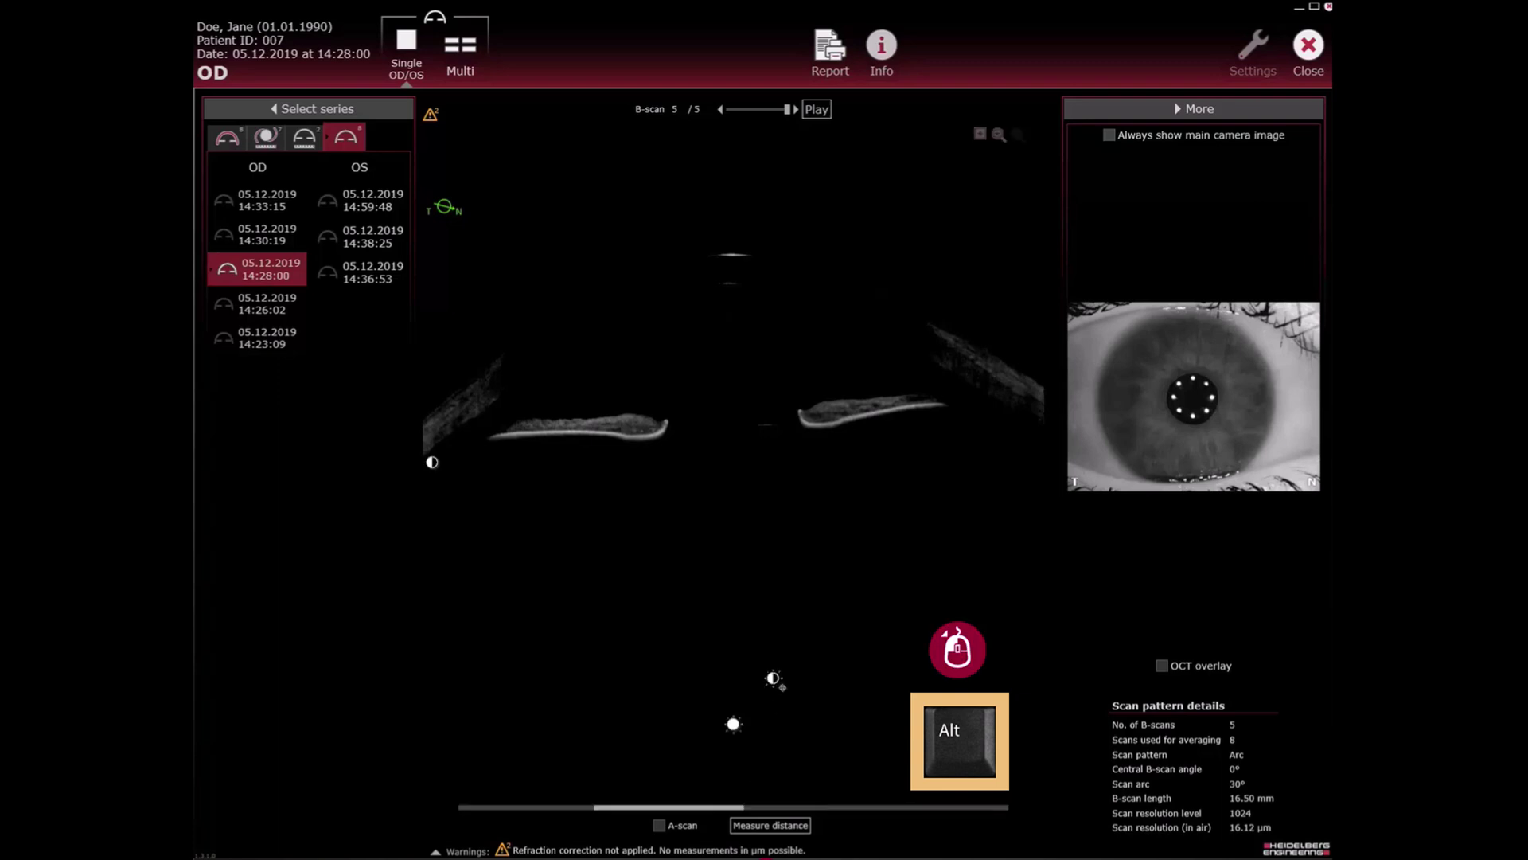
left_click_drag(773, 678, 822, 660)
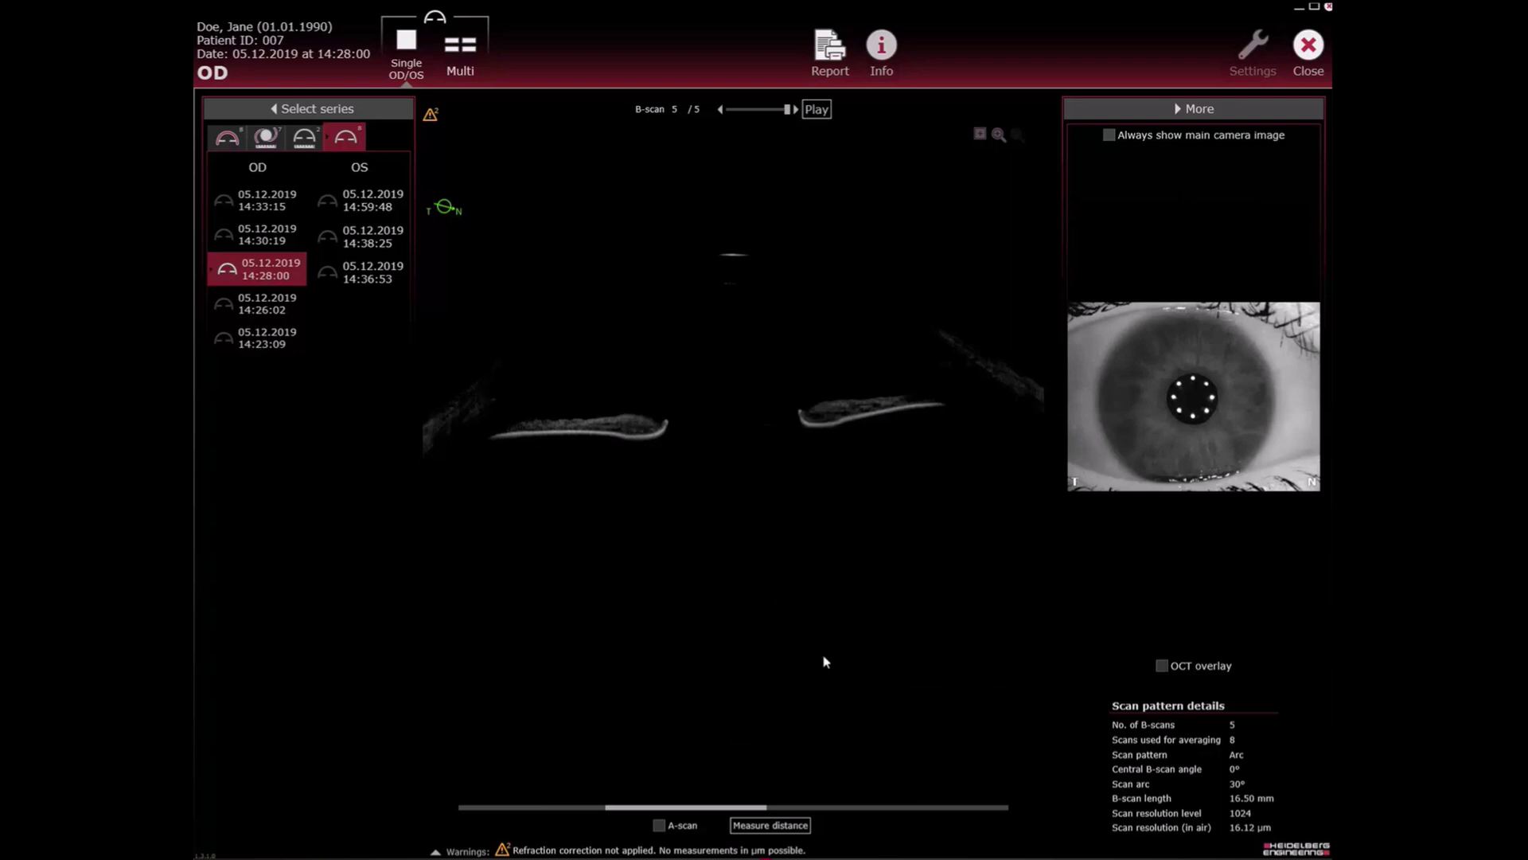
double_click(824, 661)
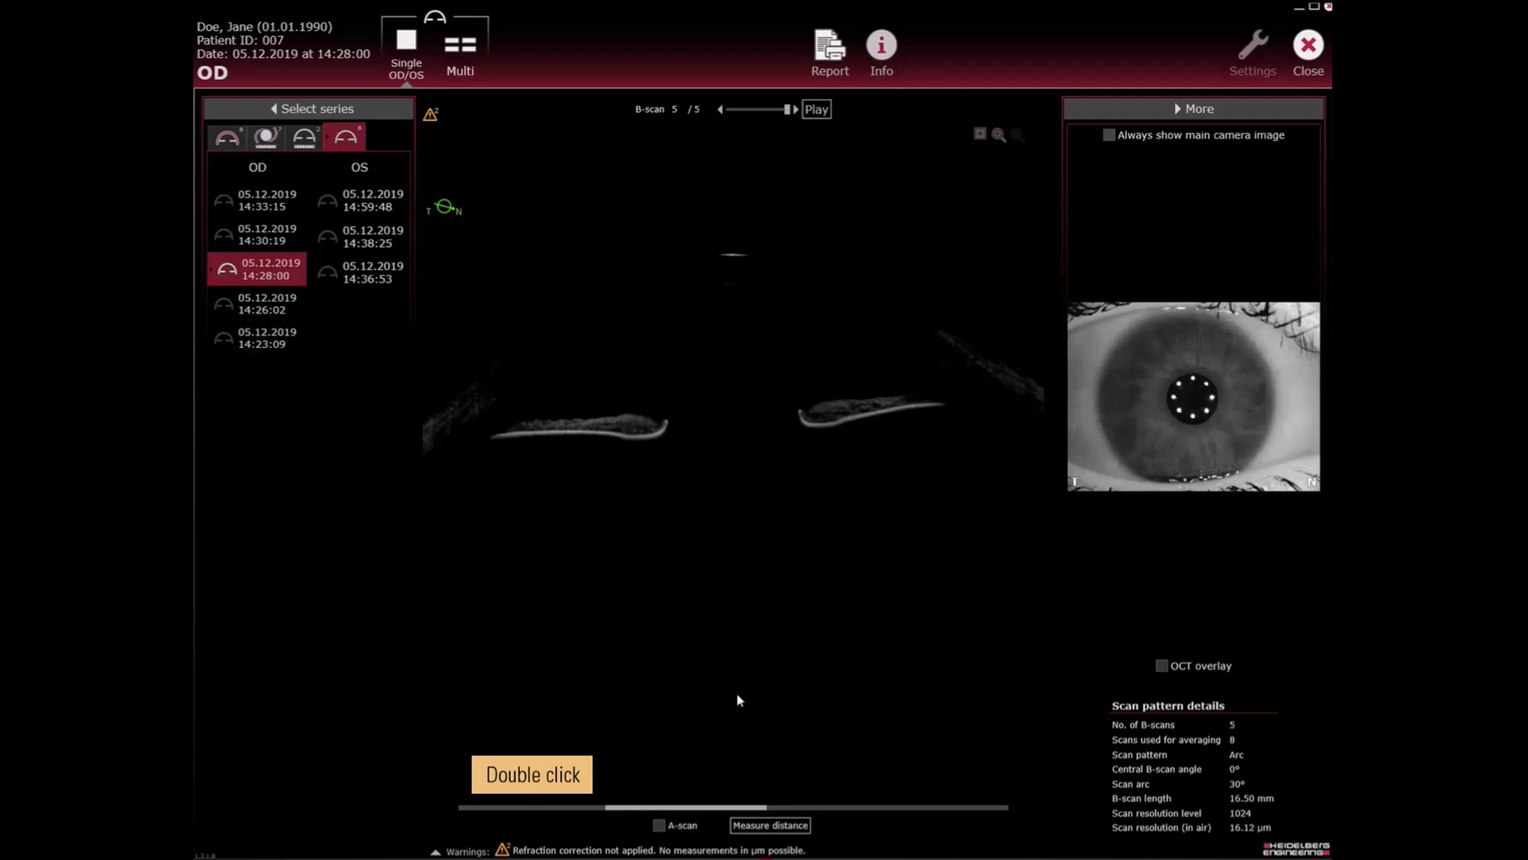
left_click(688, 809)
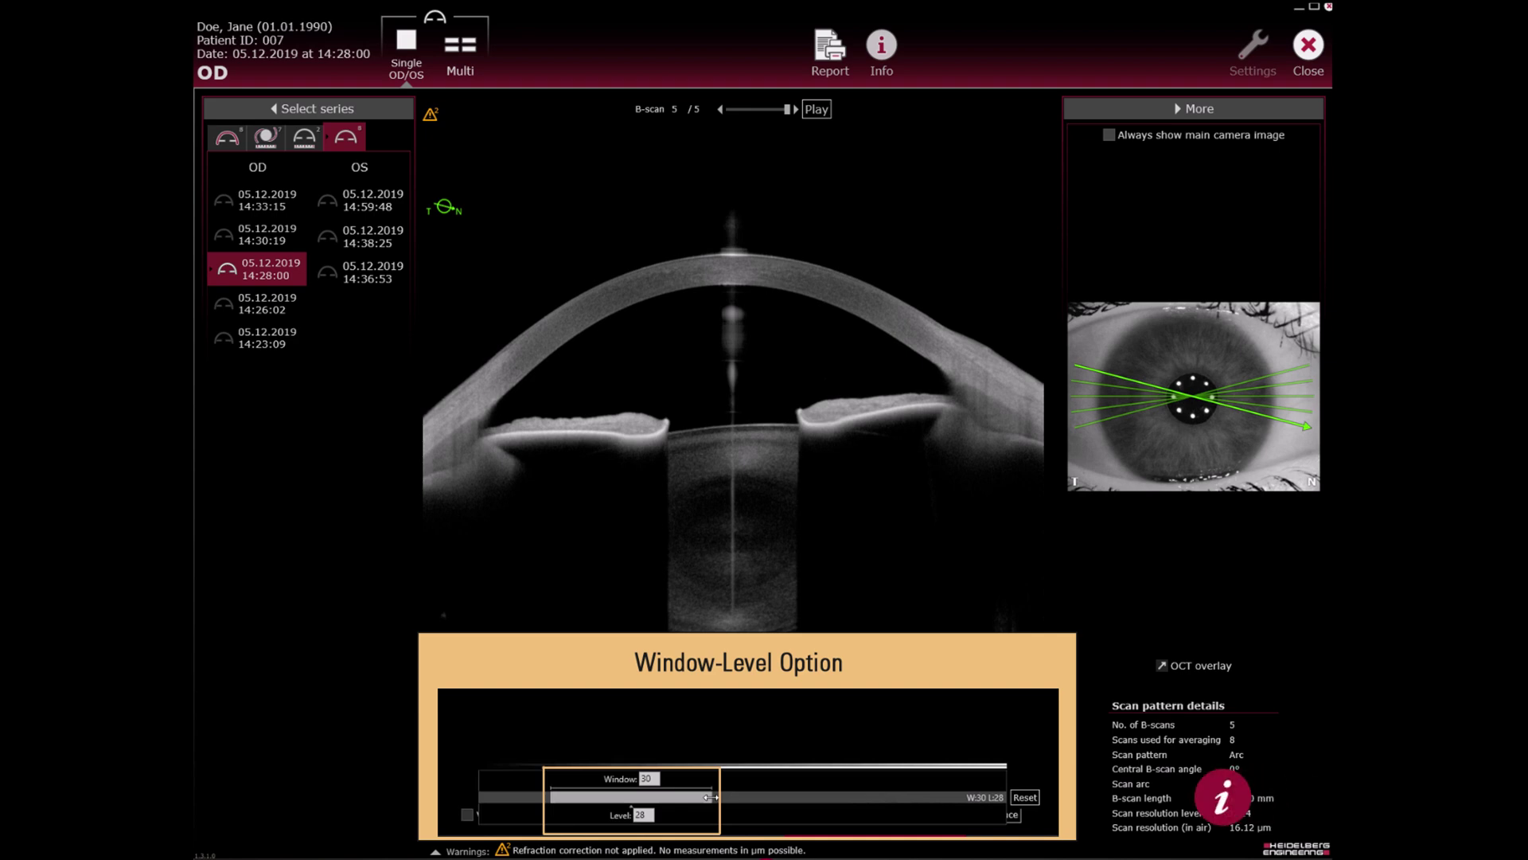
left_click(1231, 814)
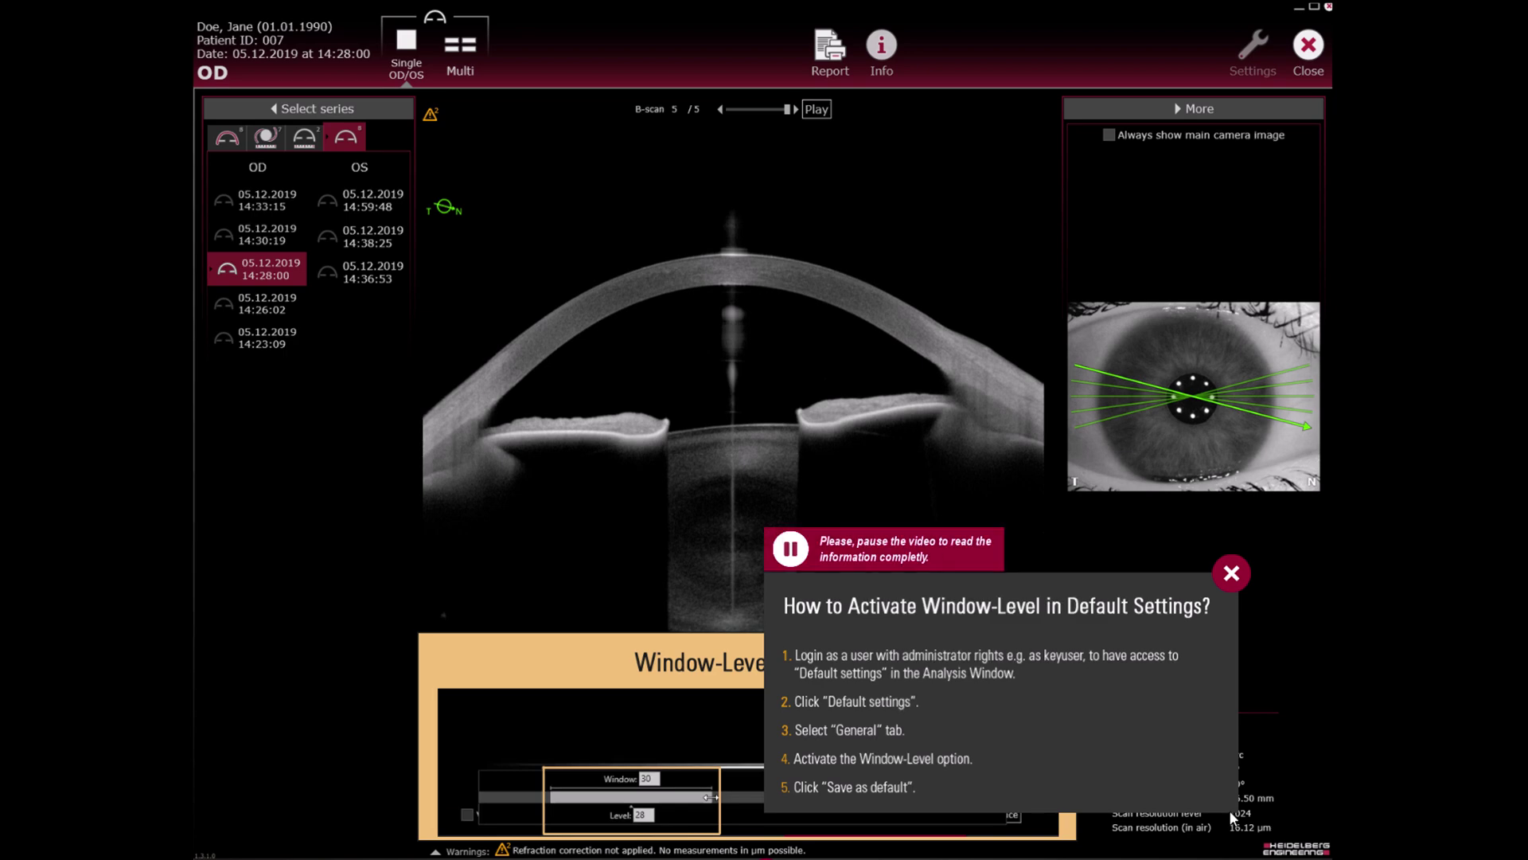
left_click(1235, 580)
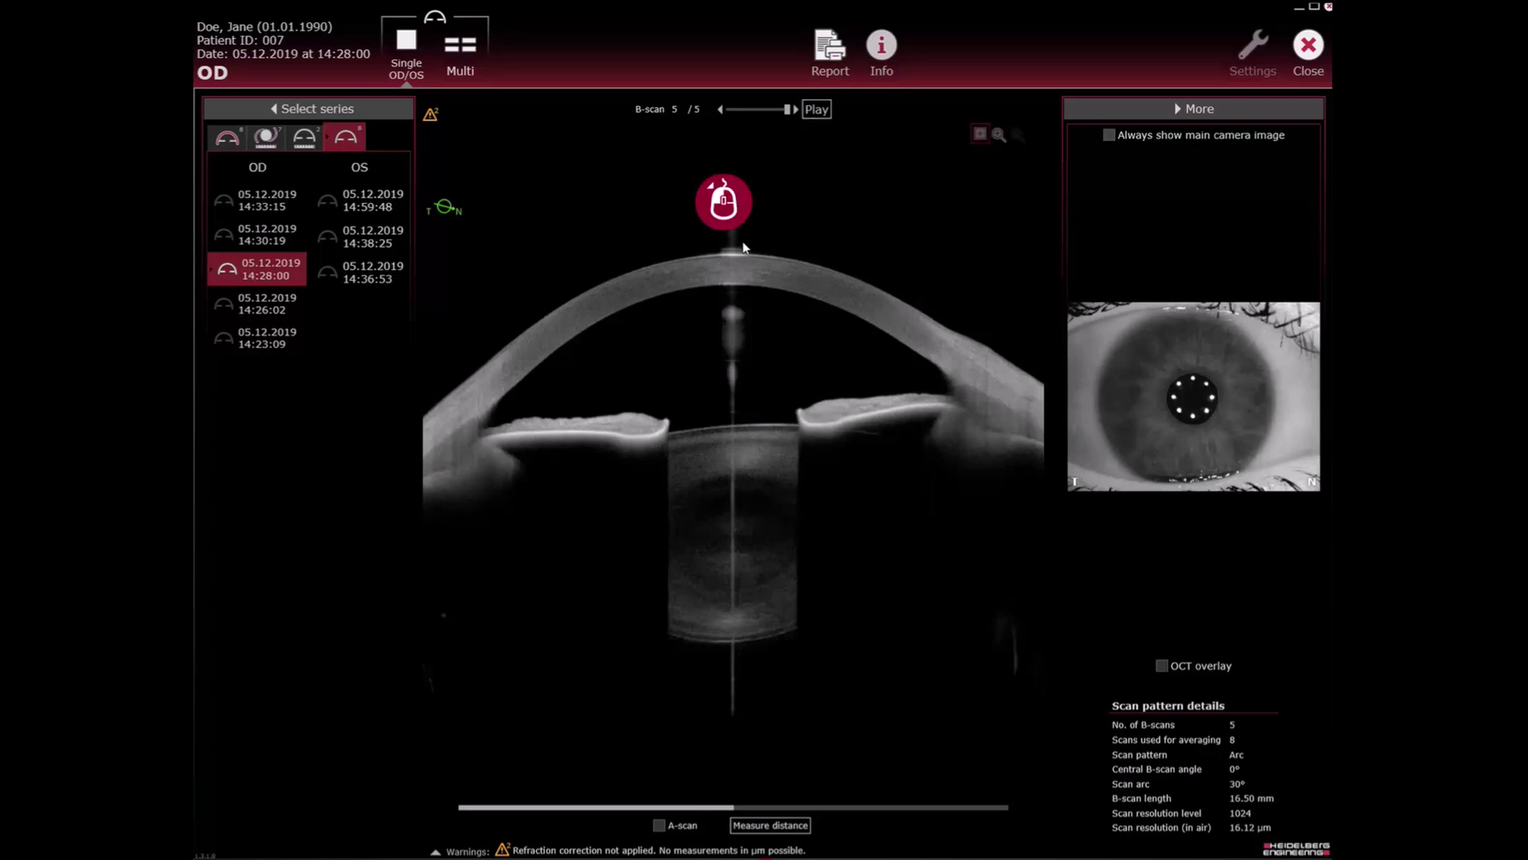
- Zoom in on the nasal cornea and iris area of B-scan 5 and zoom back out to the whole scan
left_click_drag(759, 269, 963, 449)
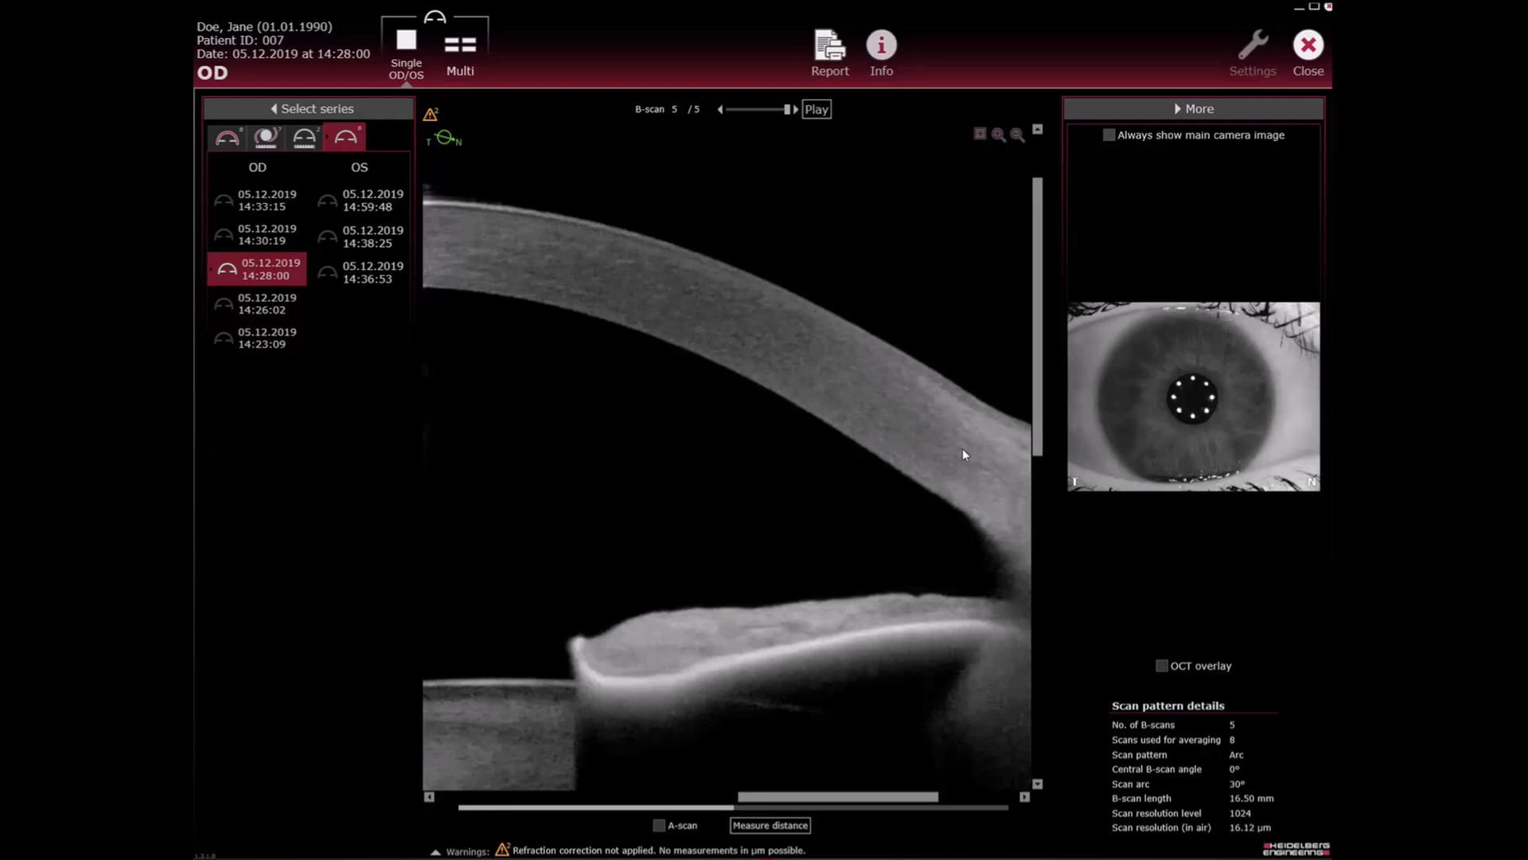
key("ctrl")
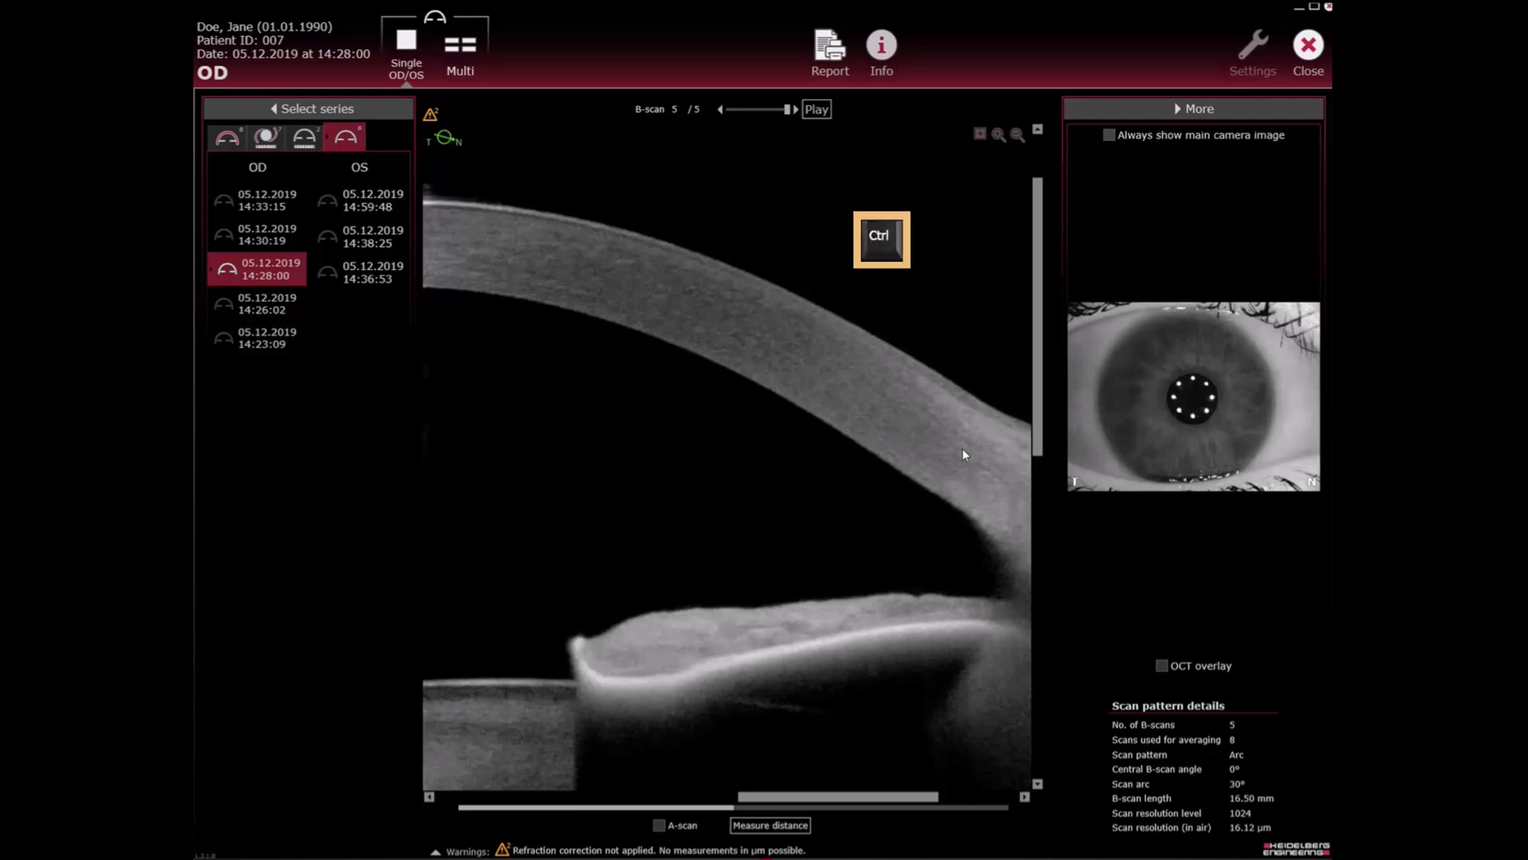
scroll(962, 447, "down", 1)
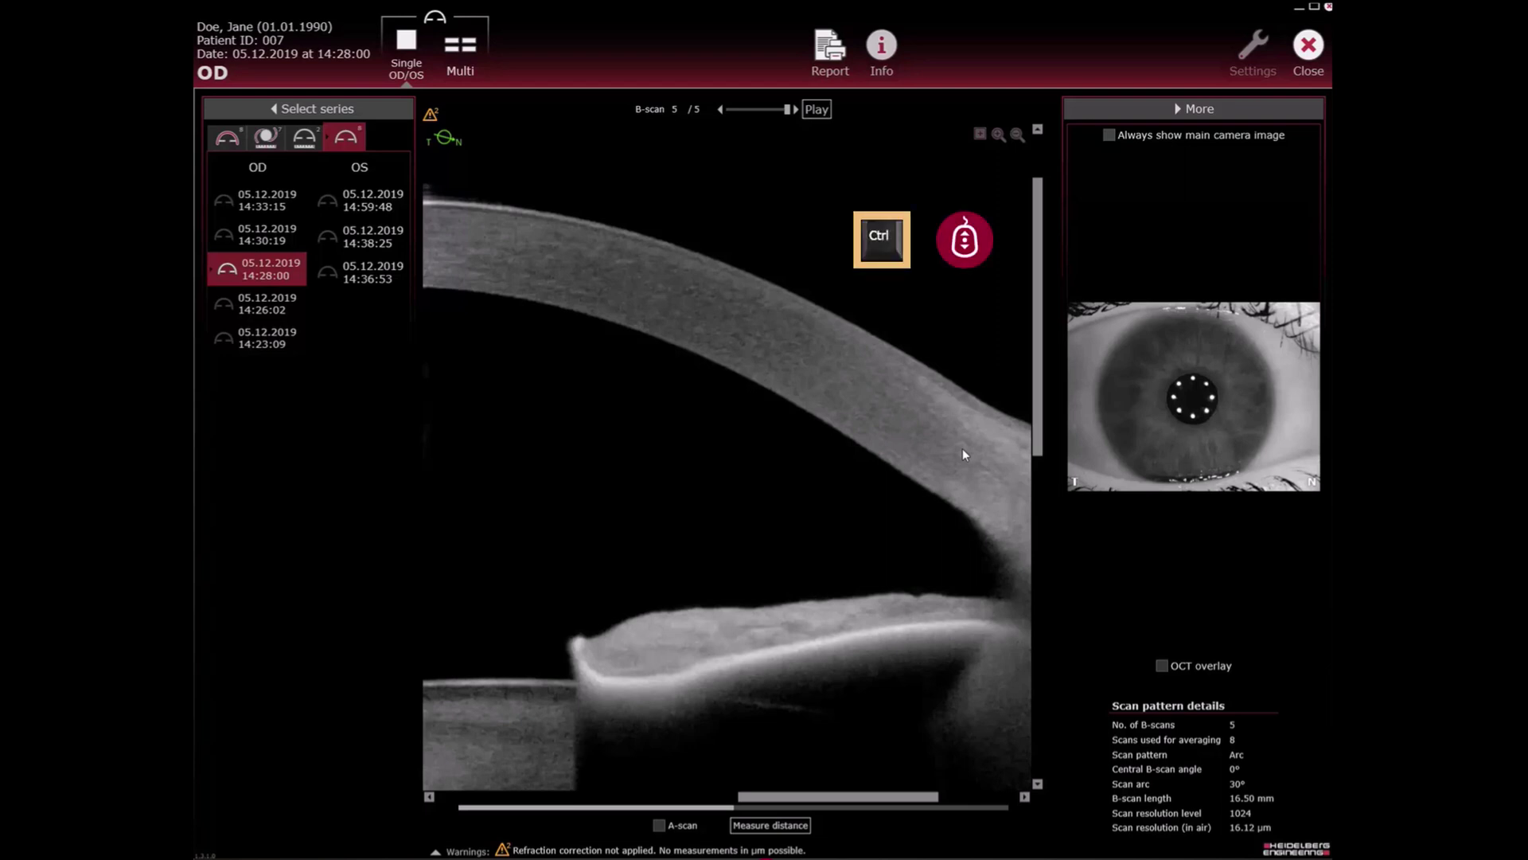
scroll(962, 454, "down", 2)
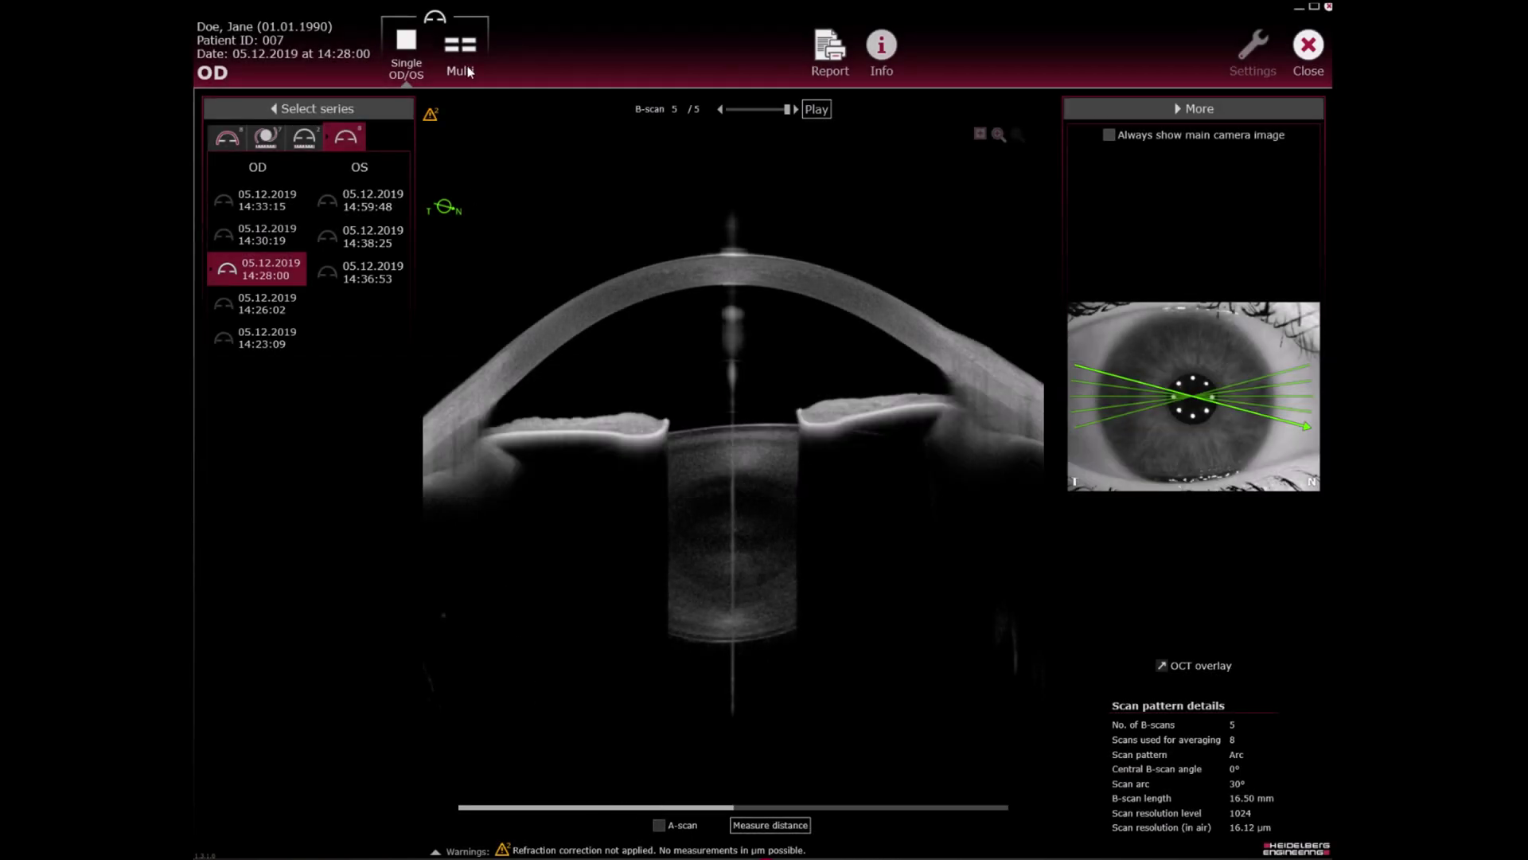
- Show the B-scans in the multi view with six images at once and collapse the camera image and scan details
left_click(470, 72)
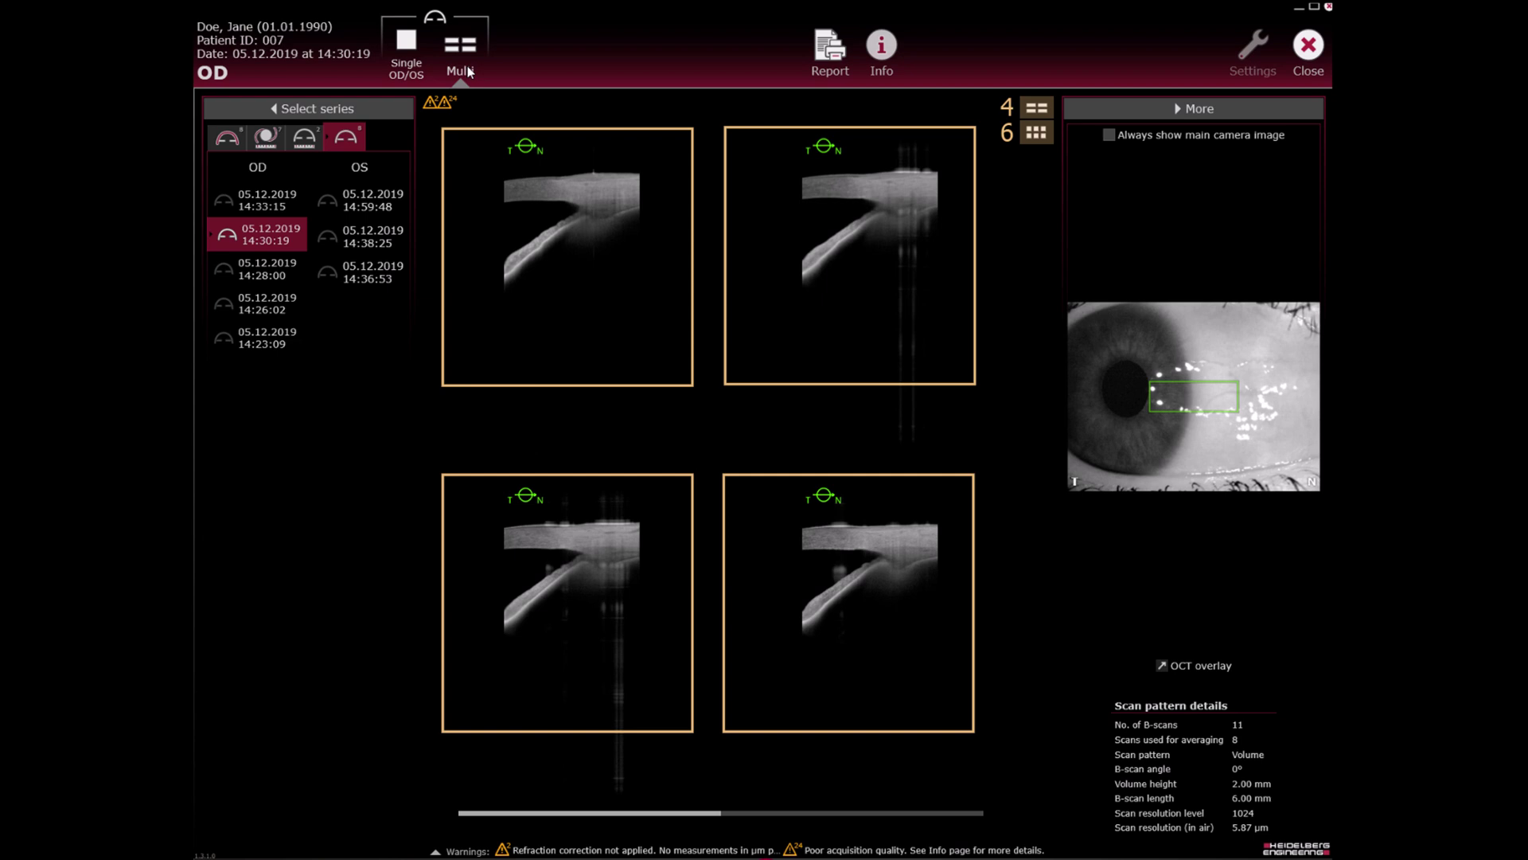
left_click(1036, 133)
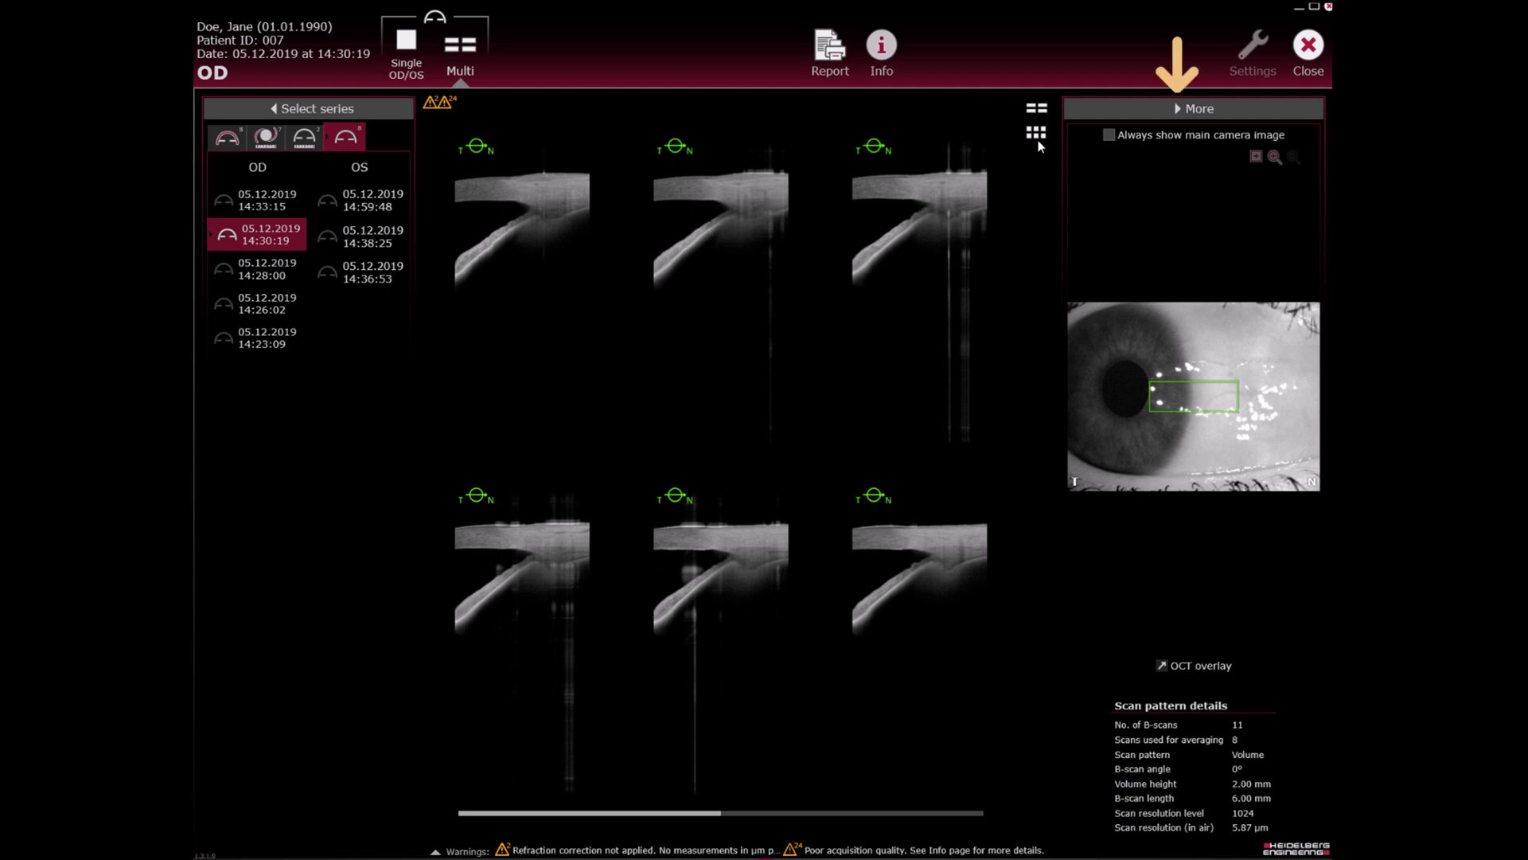
left_click(1173, 109)
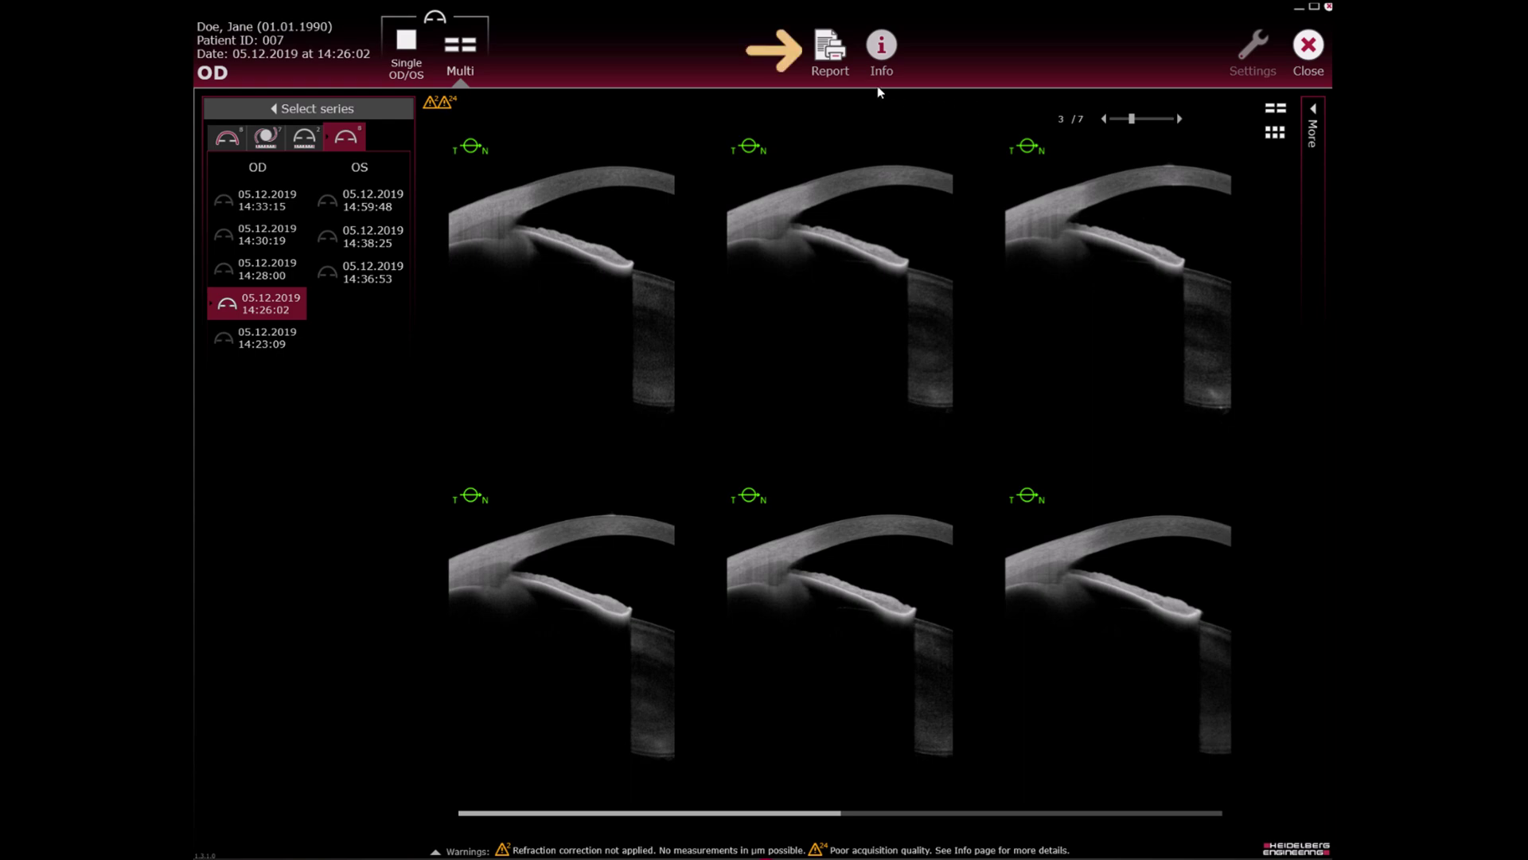
- Create the multi report of the six B-scans and save it as a PDF on the Desktop and in HEYEX
left_click(835, 54)
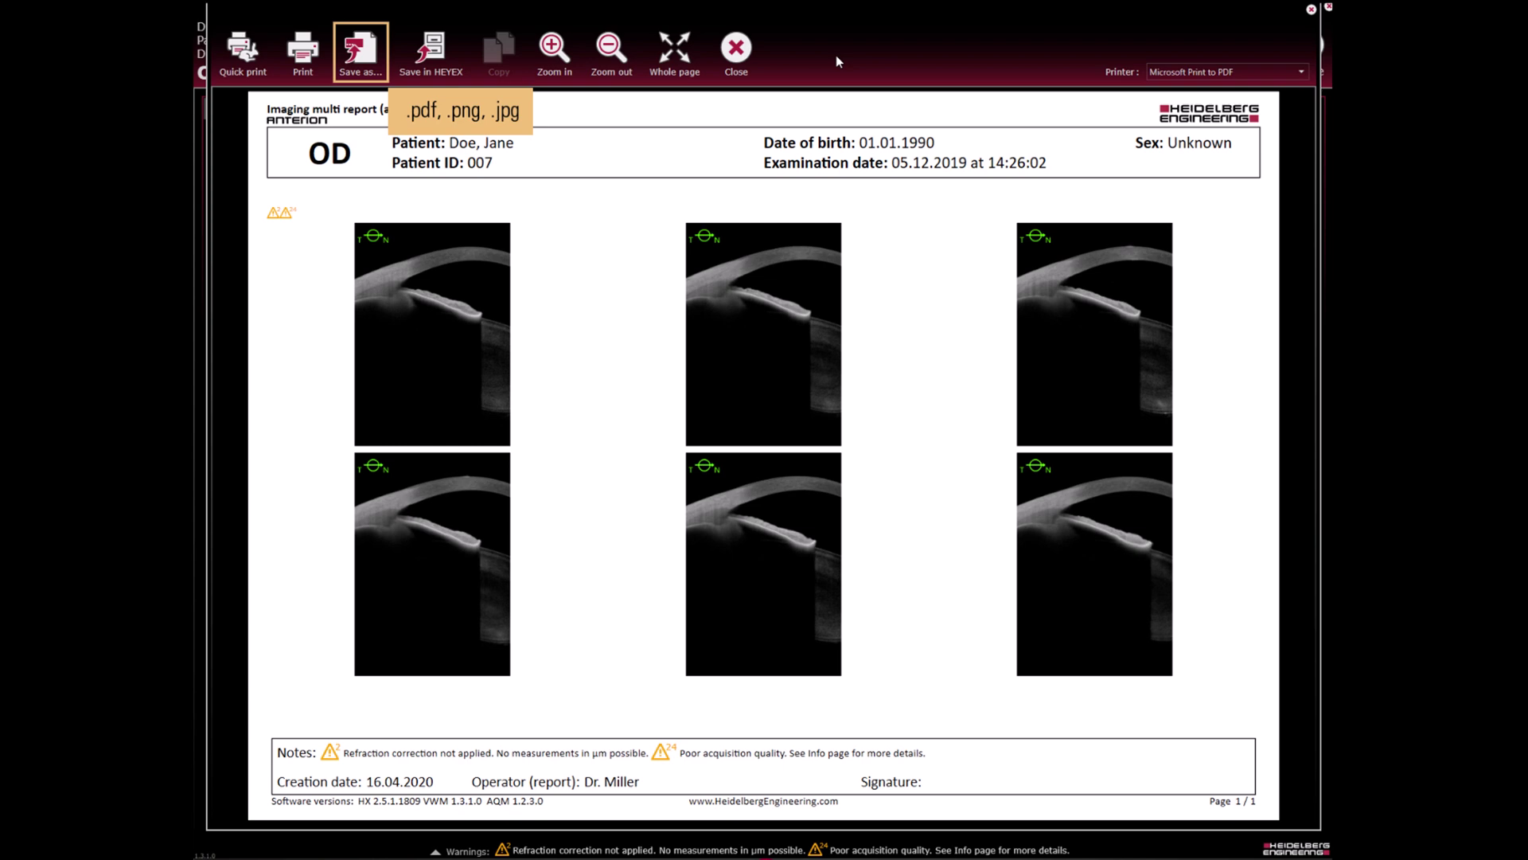
left_click(362, 52)
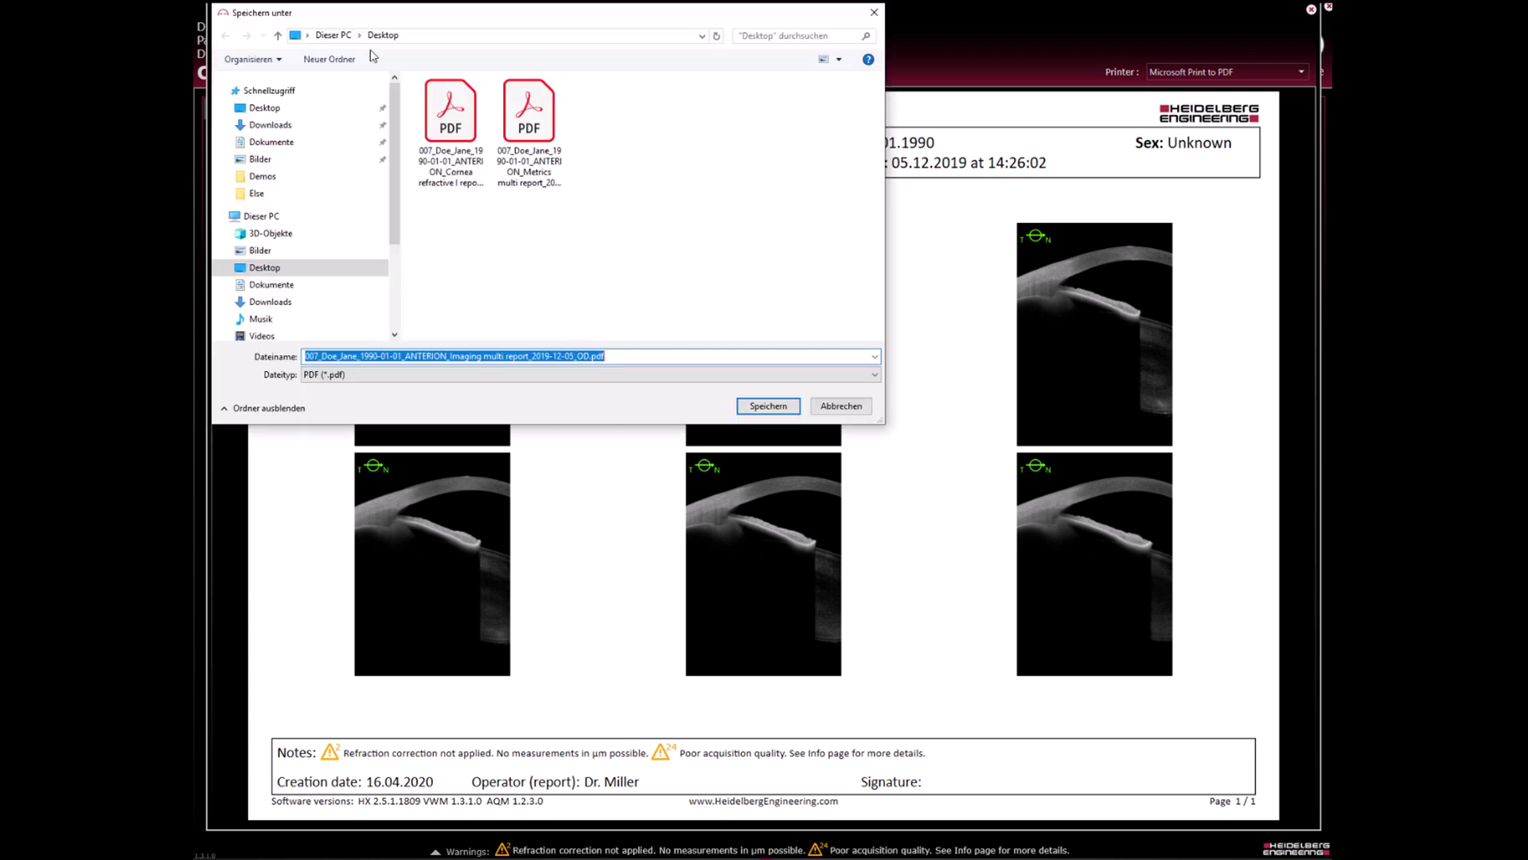
left_click(795, 409)
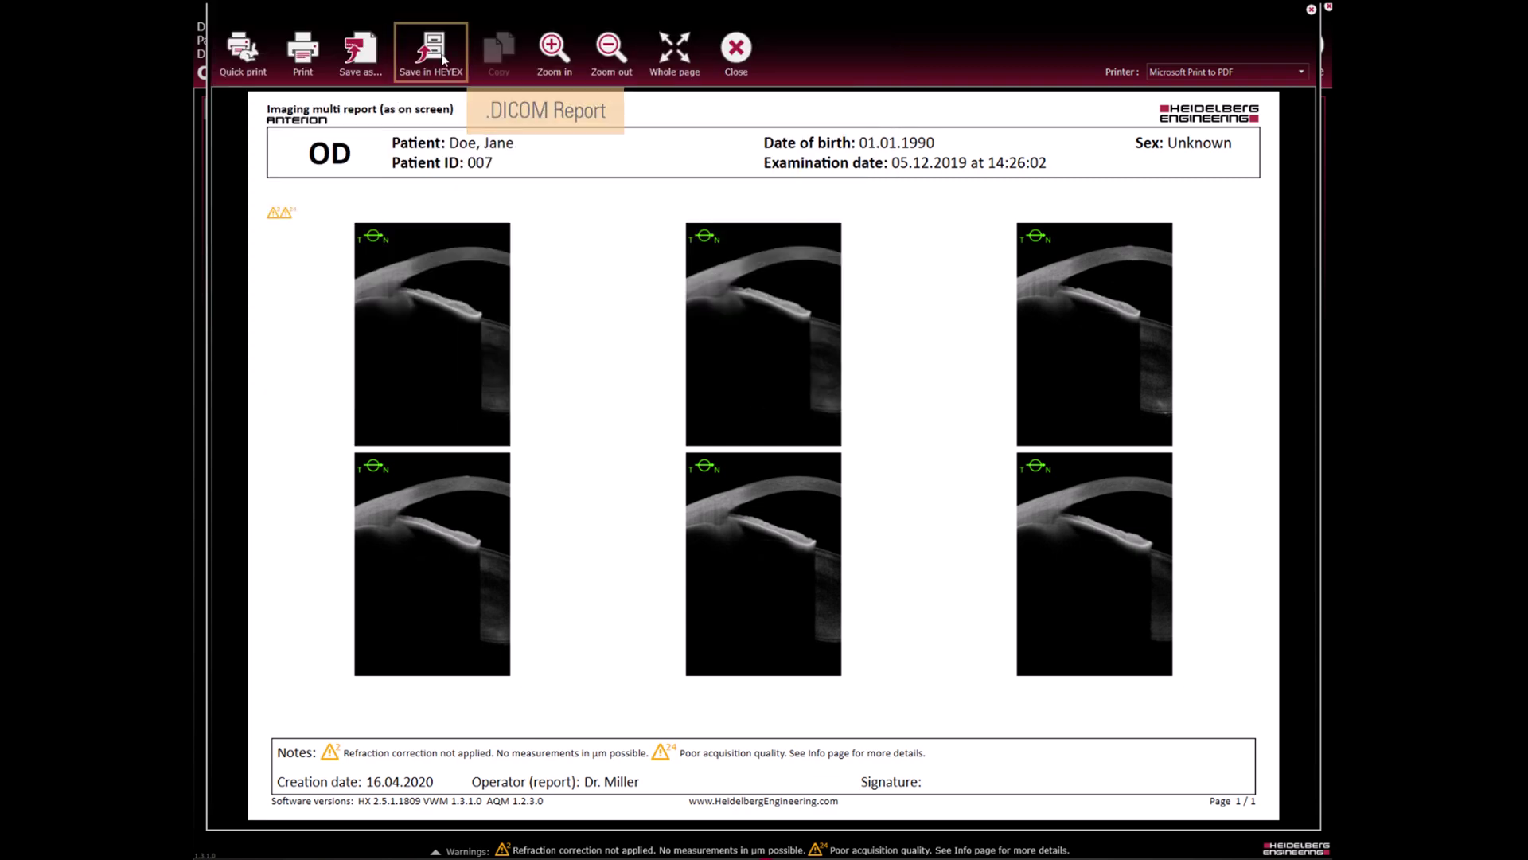
left_click(441, 55)
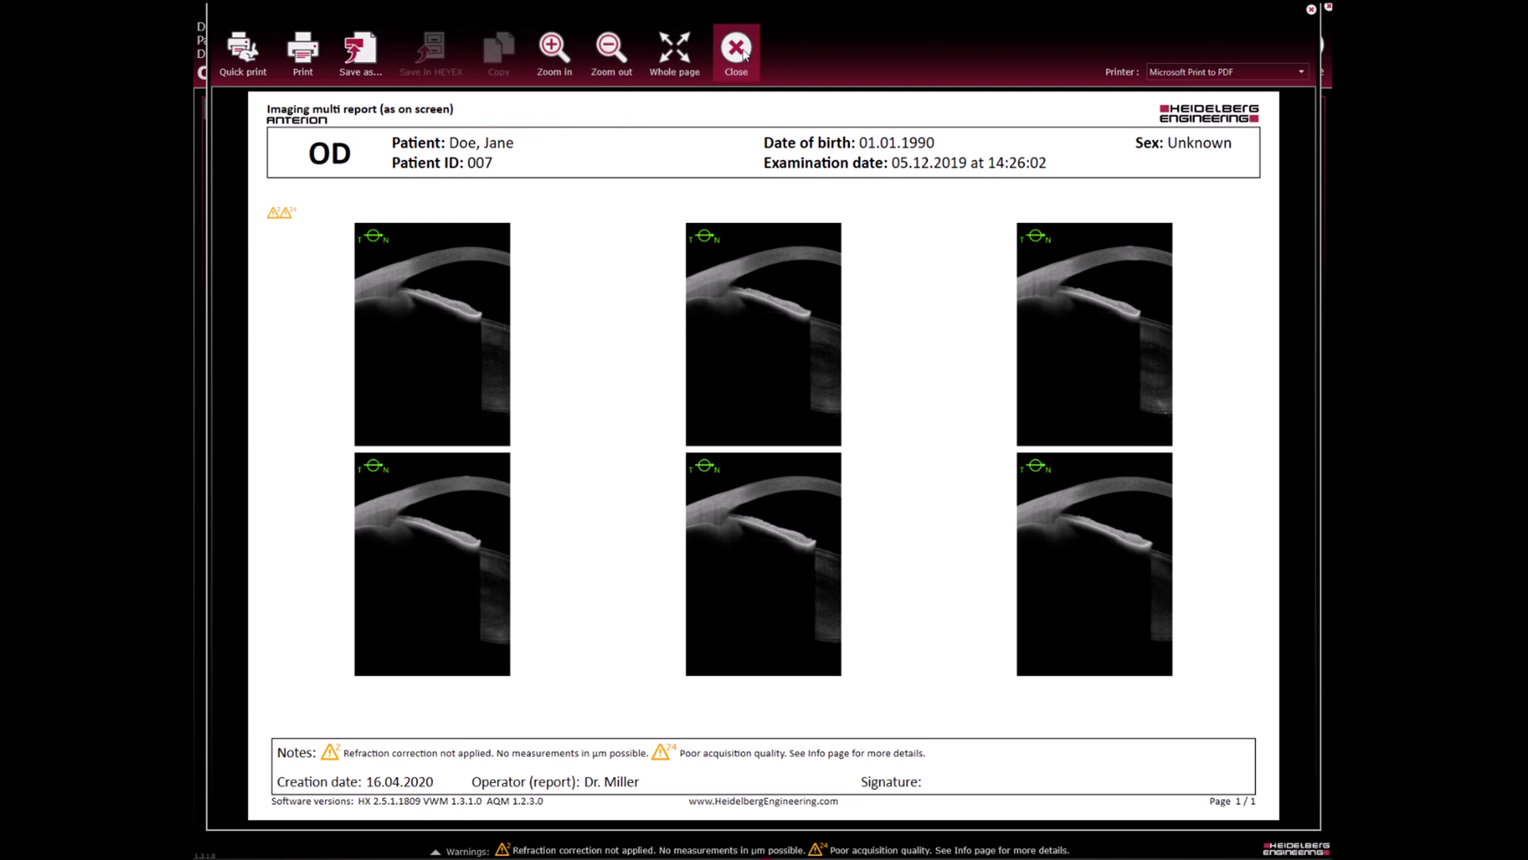